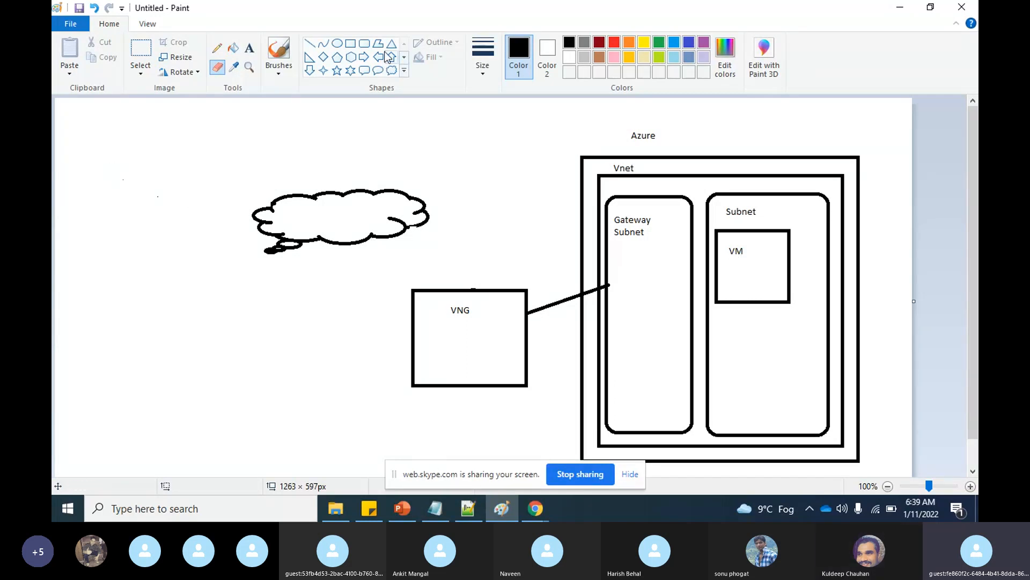
Step: Draw a tall rectangle about 194 × 412 px in the empty area to the left of the cloud
click(351, 42)
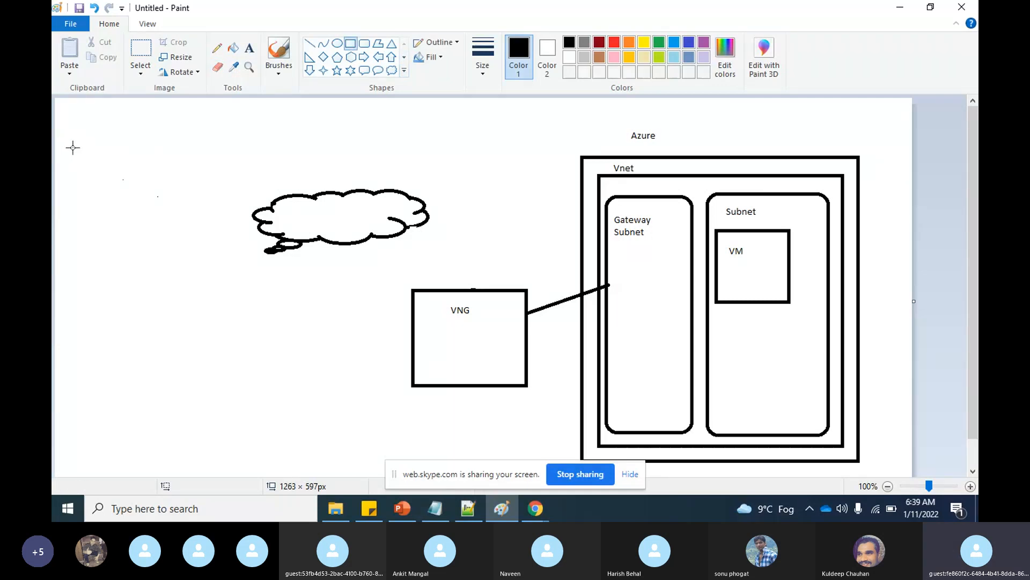
mouse_move(66, 164)
mouse_down()
mouse_move(149, 216)
mouse_move(161, 354)
mouse_move(178, 417)
mouse_move(197, 426)
mouse_move(198, 443)
mouse_up()
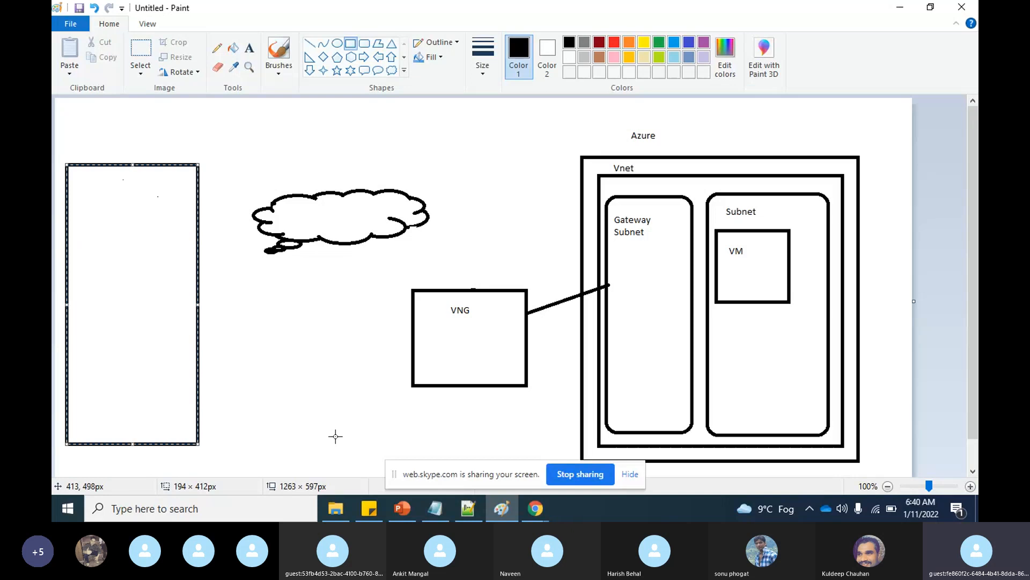
click(283, 382)
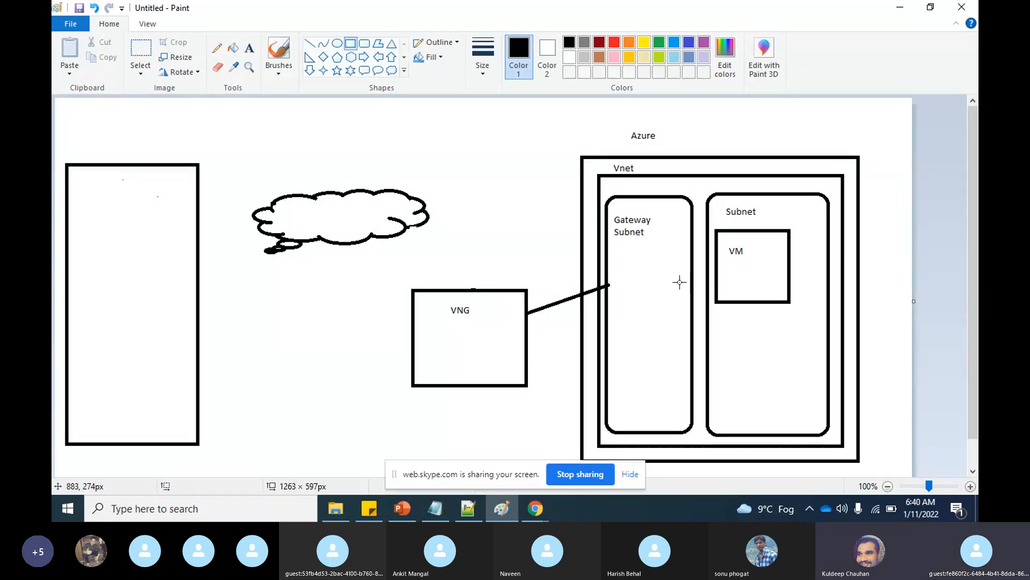
Step: Try a small rectangle about 163 × 37 px across the tall rectangle's right edge, and undo it
drag(261, 285, 151, 310)
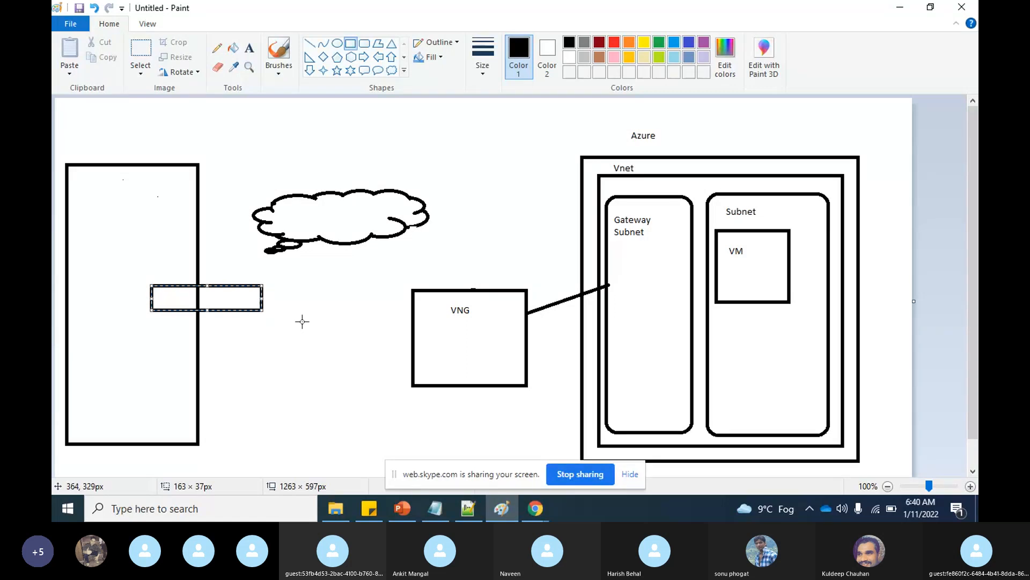
key(ctrl+z)
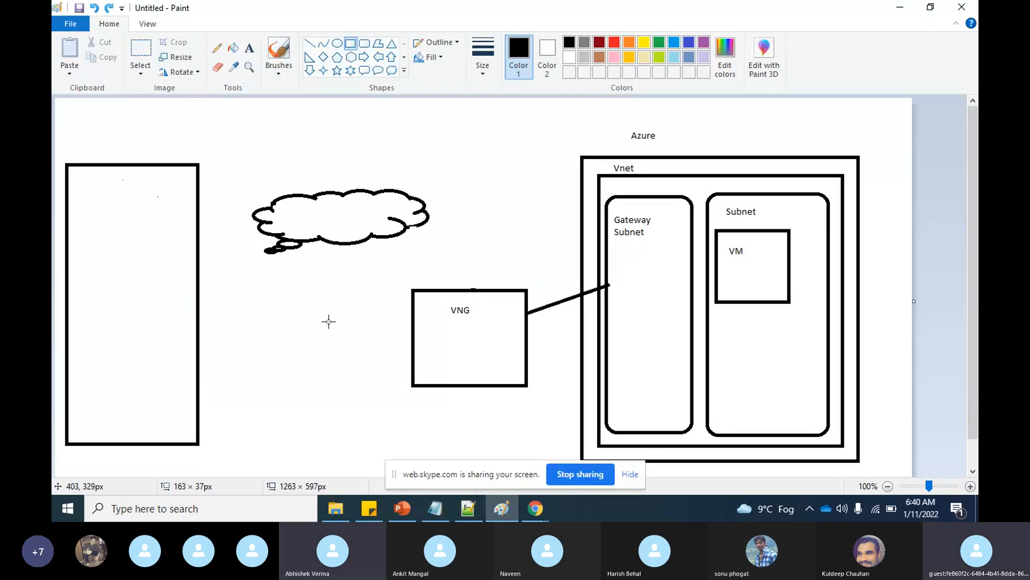
key(alt+Tab)
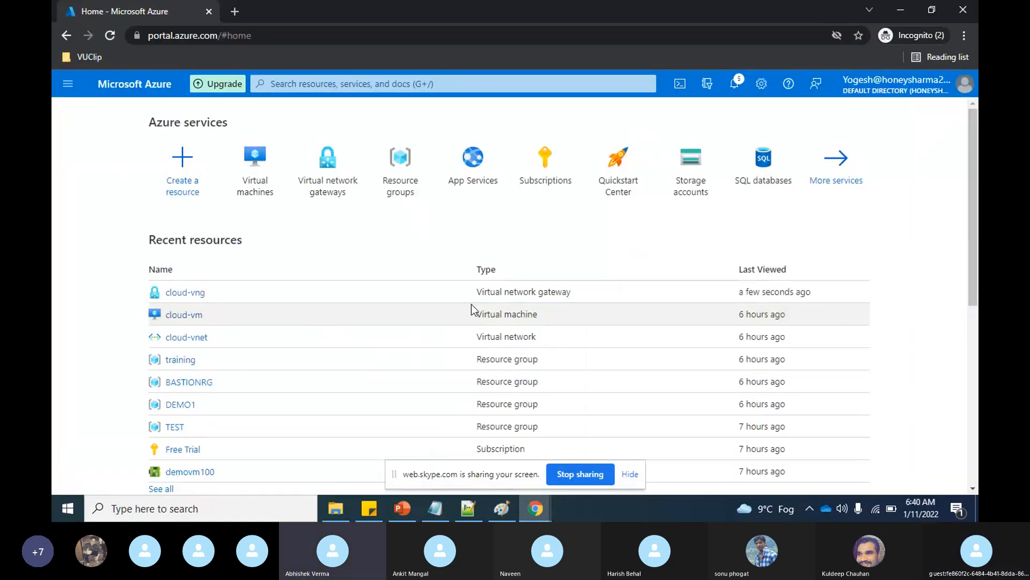
key(alt+Tab)
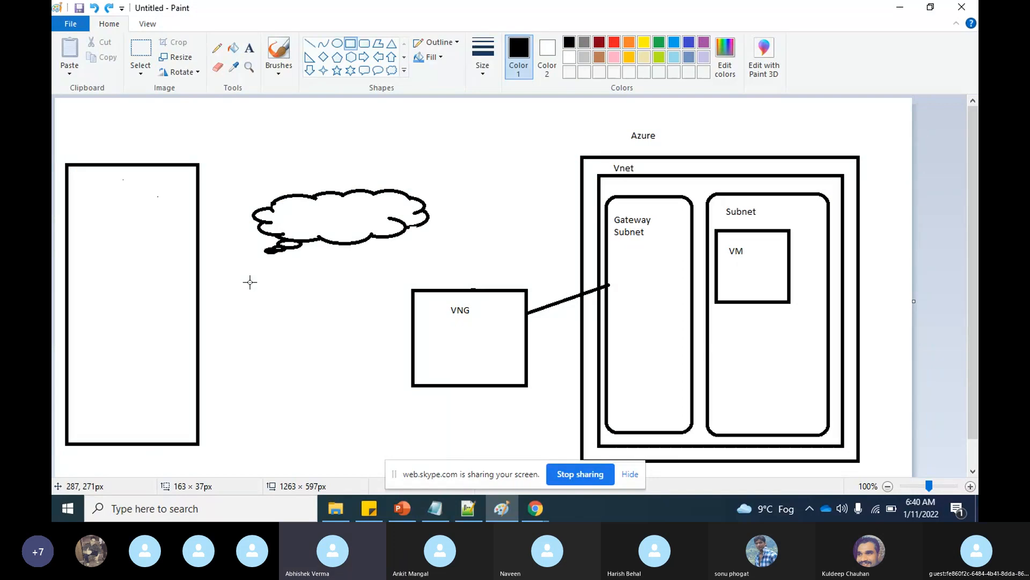
key(alt+Tab)
key(alt+Tab)
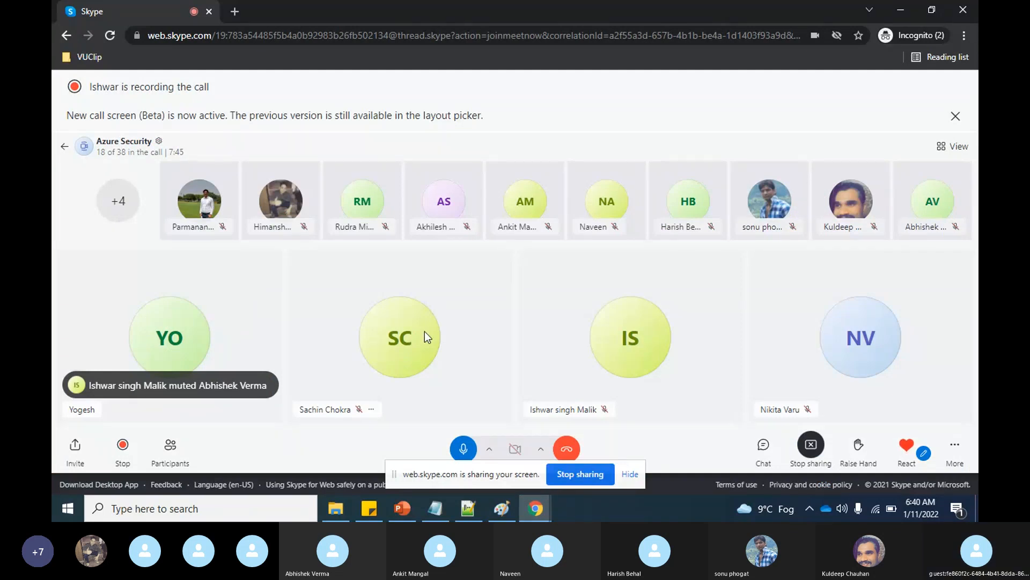
key(alt+Tab)
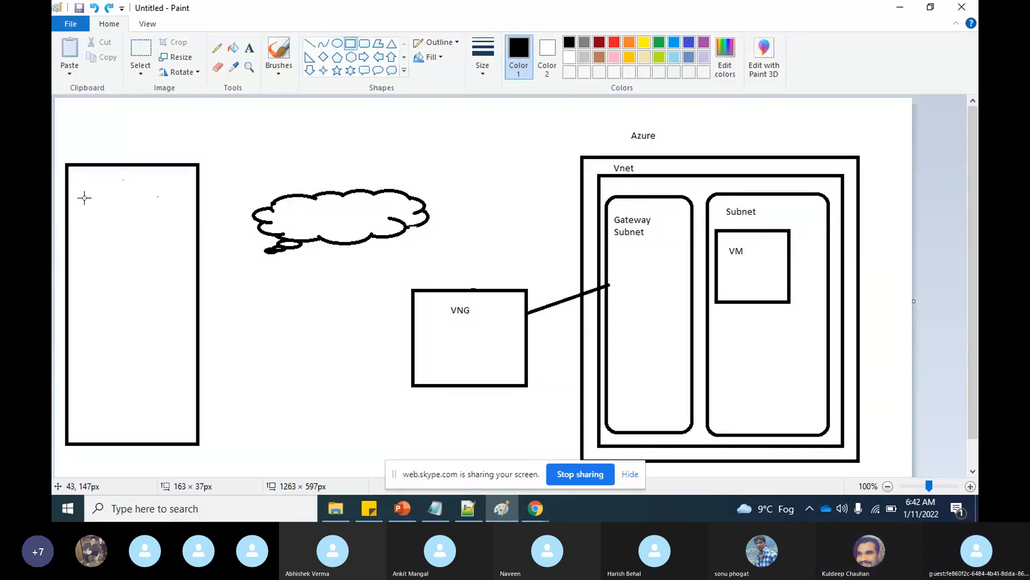
Step: Draw a smaller box inside the upper part of the tall rectangle and add the label "VM" above it
drag(80, 187, 177, 279)
click(262, 311)
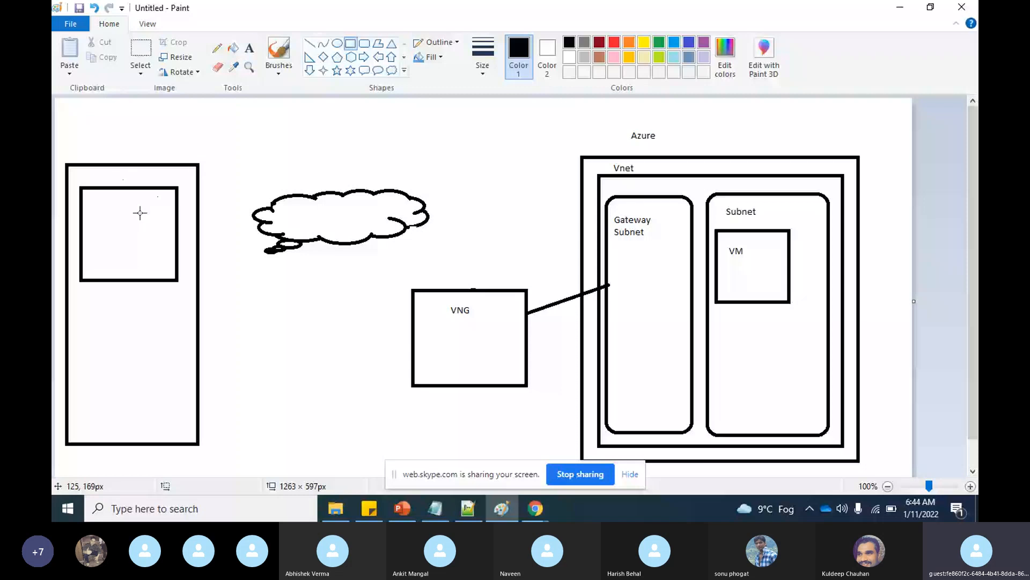
click(250, 48)
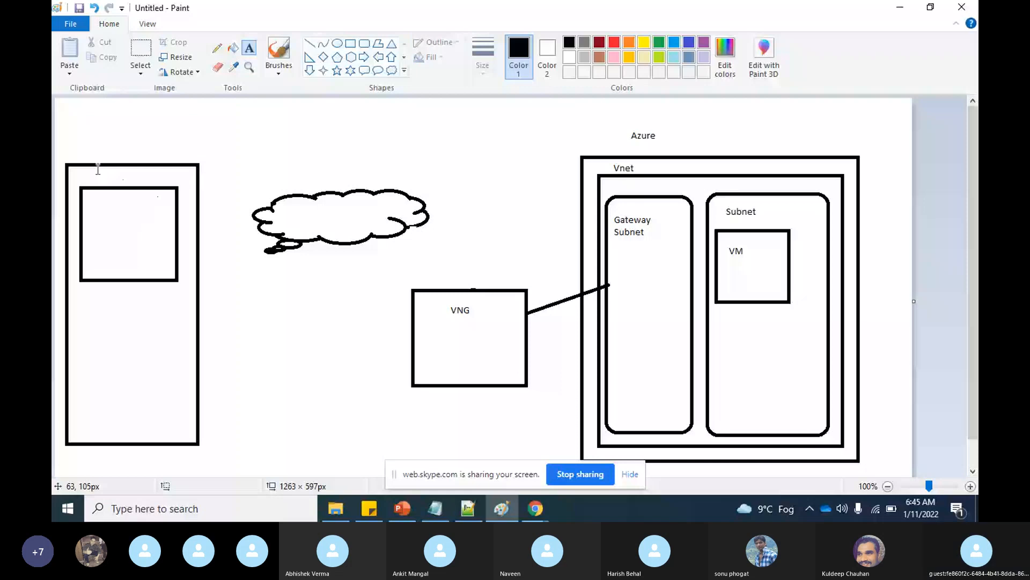
drag(98, 168, 187, 189)
text(VM)
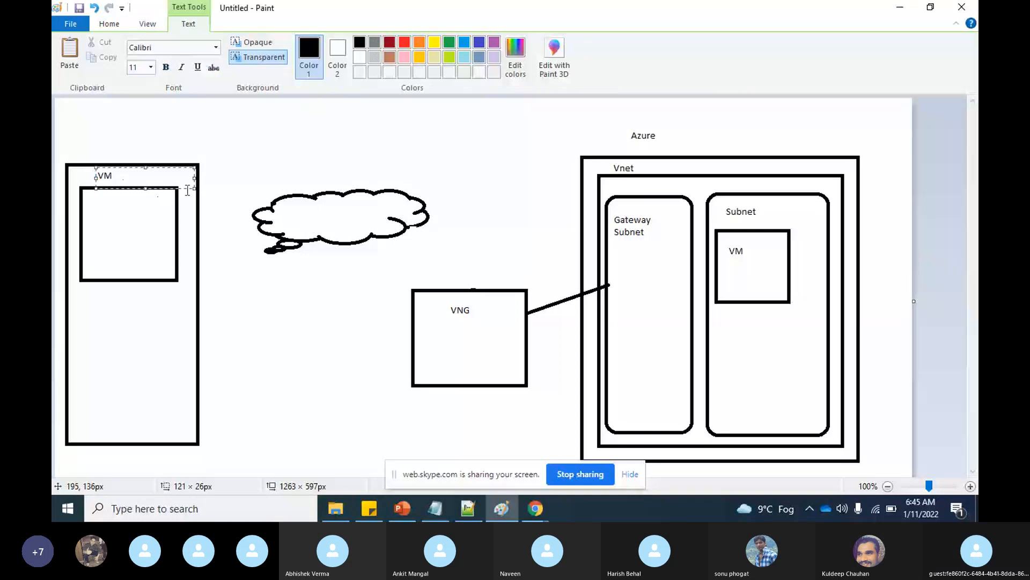
click(295, 156)
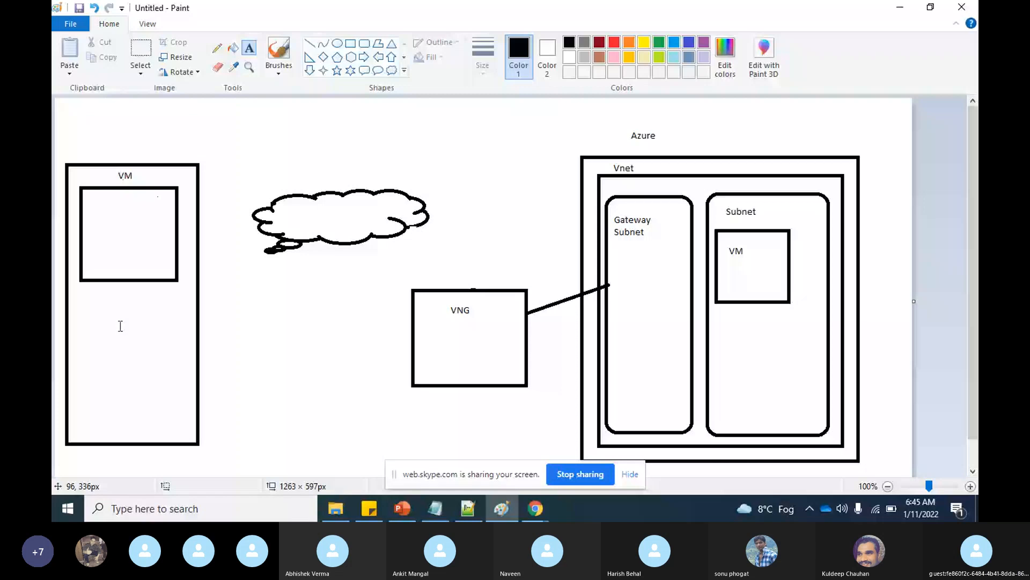
Step: Add the text label "Routes" below the inner box of the tall rectangle
drag(89, 301, 199, 334)
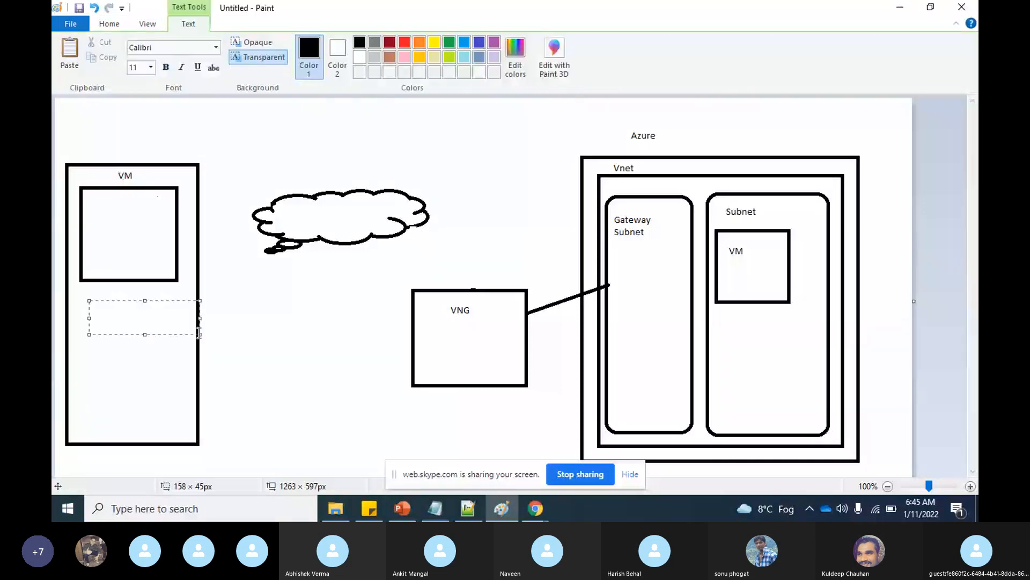
text(Routes)
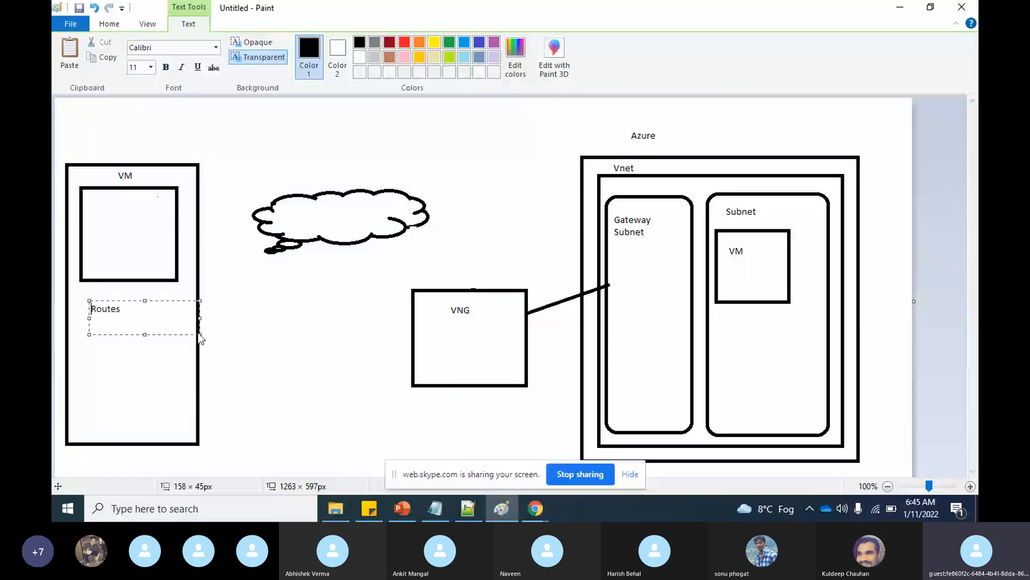
click(254, 360)
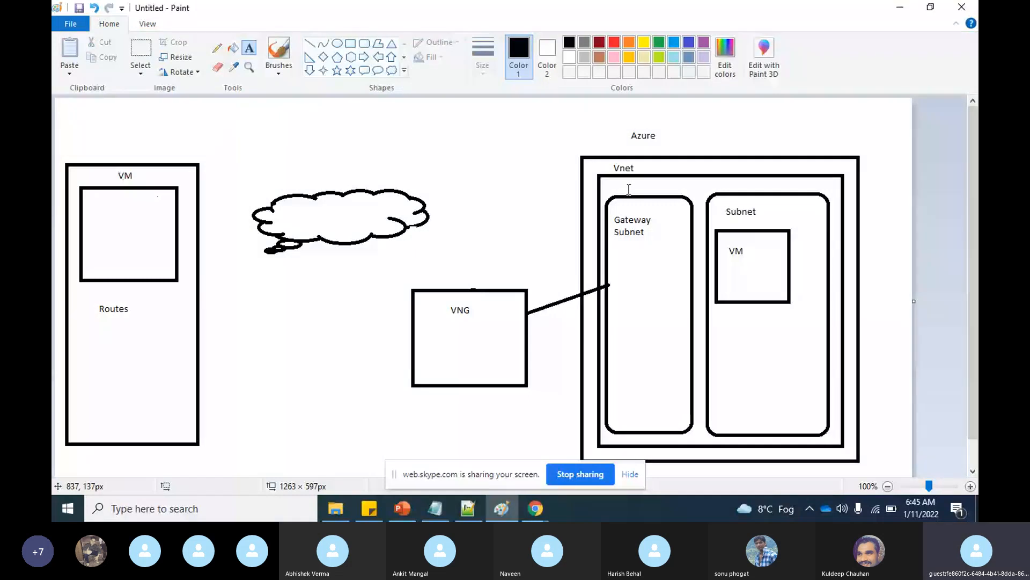
Step: Draw a wide, flat rectangle directly above the VNG box and label it "LNG" inside
click(350, 43)
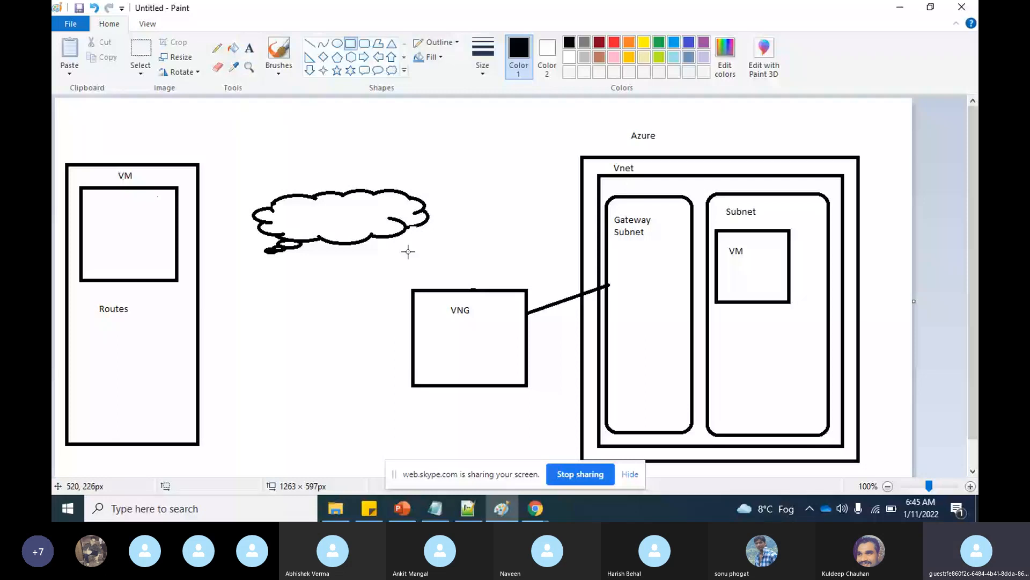
drag(408, 250, 535, 281)
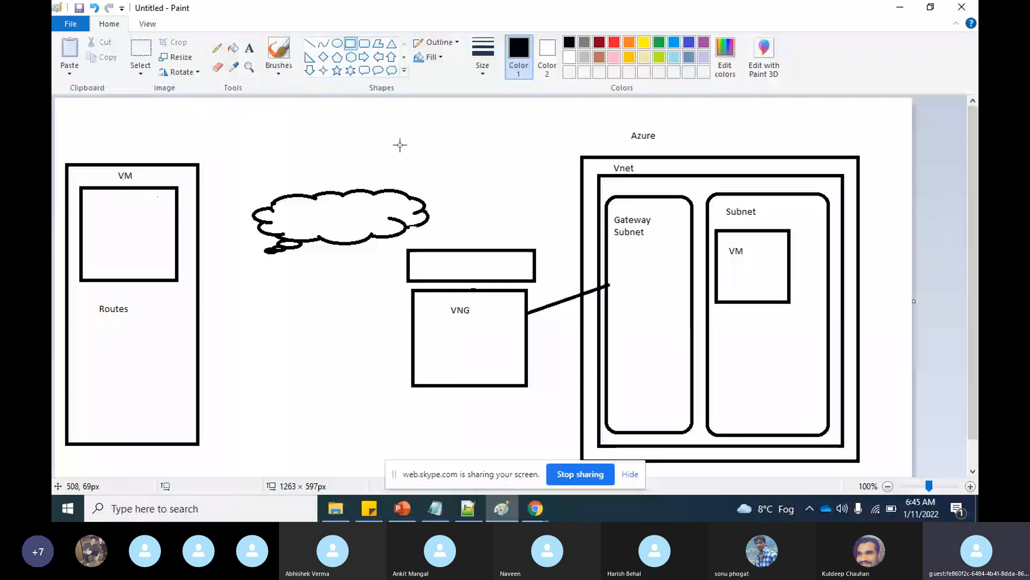
click(249, 48)
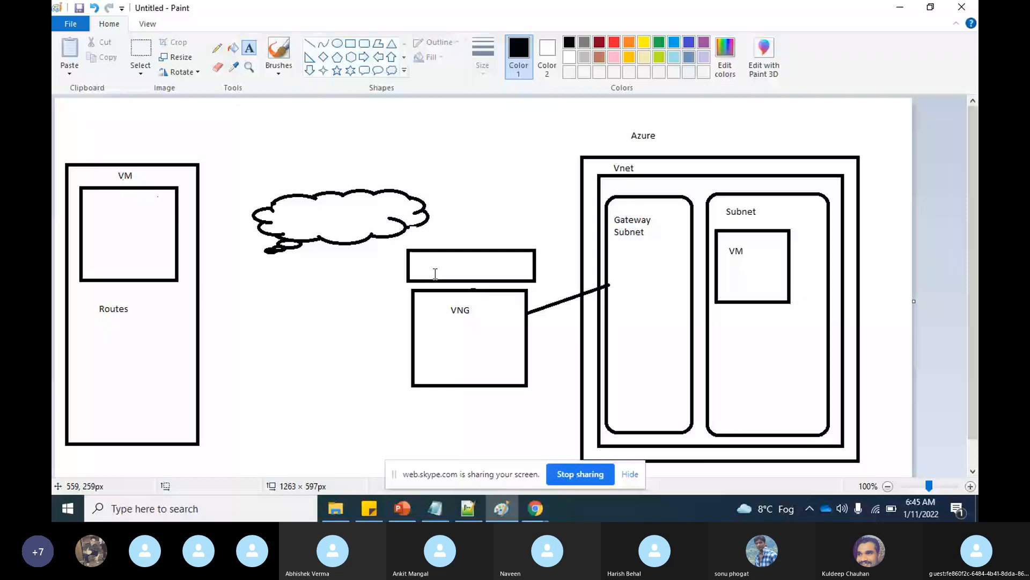
drag(431, 258, 530, 273)
text(LNG)
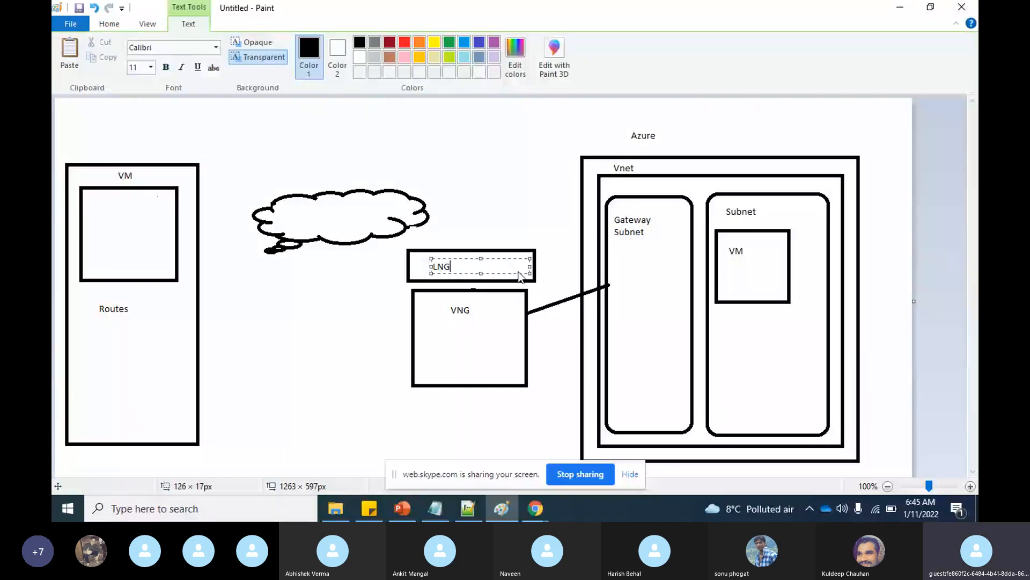
click(487, 196)
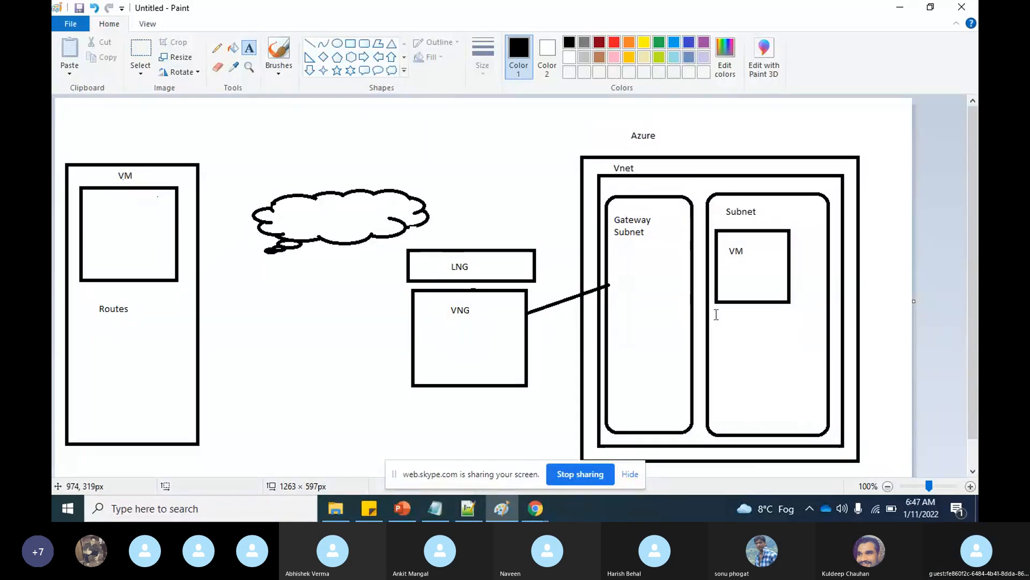
Step: Hide the screen-sharing bar, and start the cloud-vm virtual machine in the Azure portal in Chrome
click(631, 475)
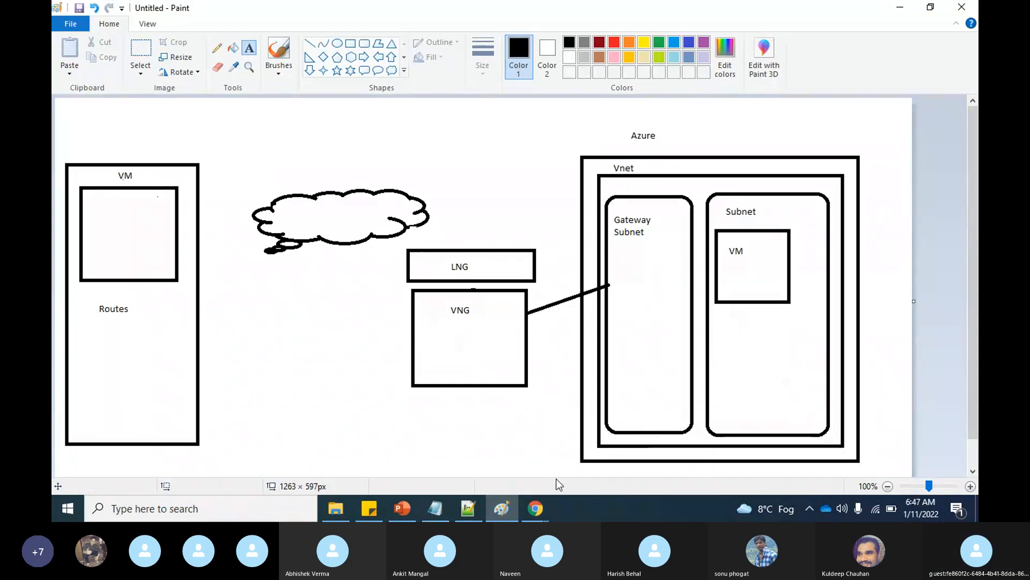
mouse_move(539, 510)
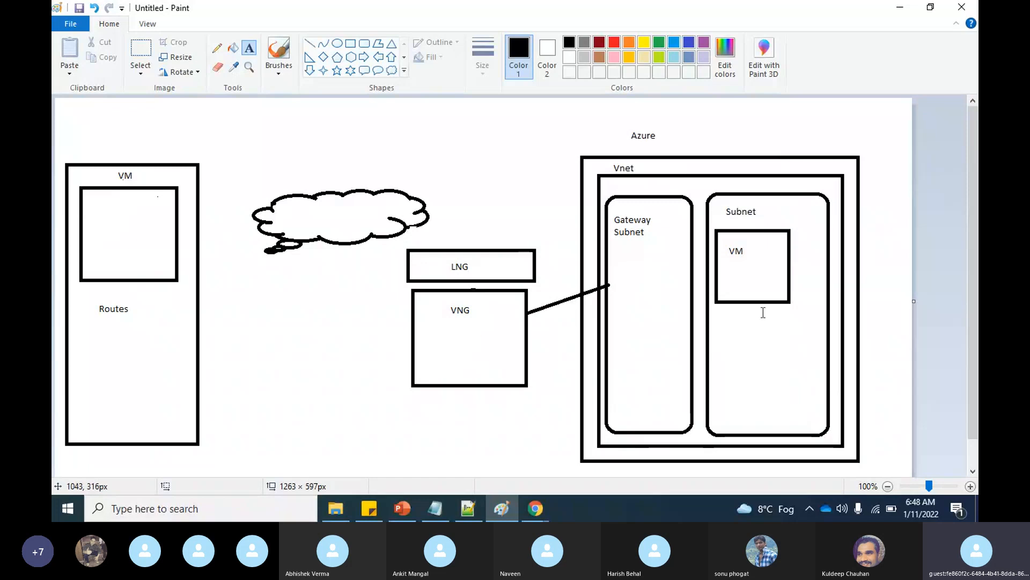
key(alt+Tab)
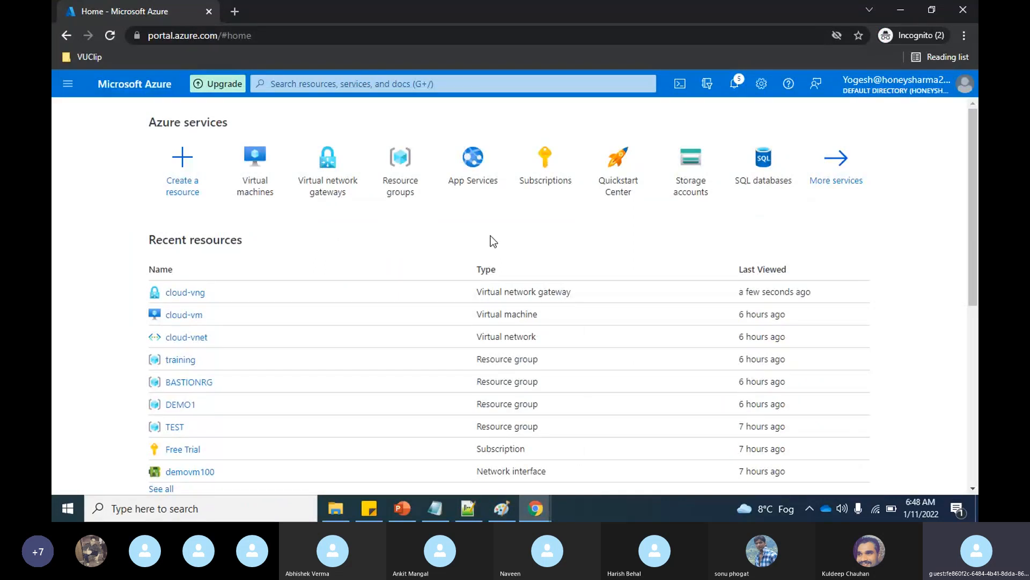
click(258, 180)
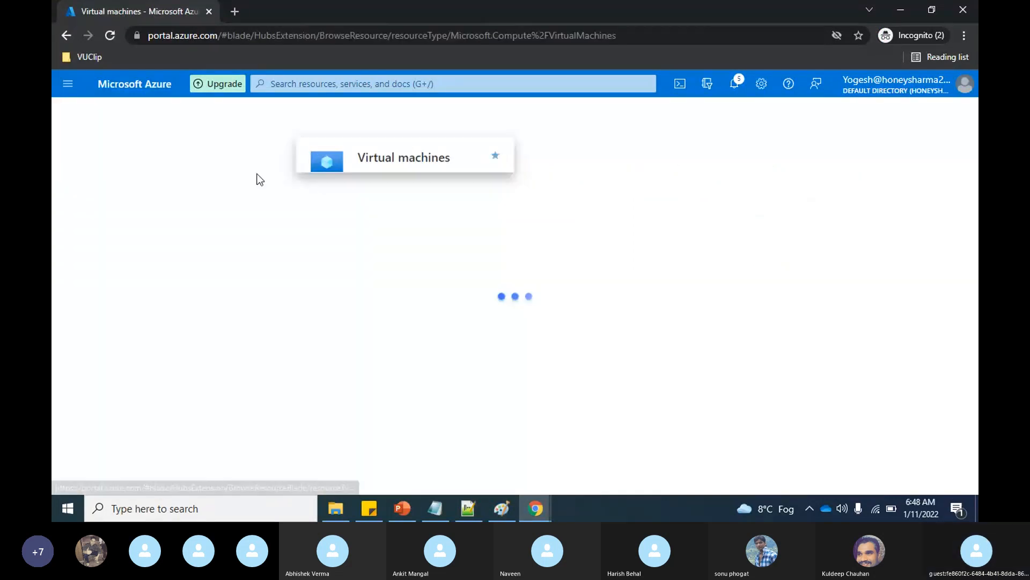
key(alt+Tab)
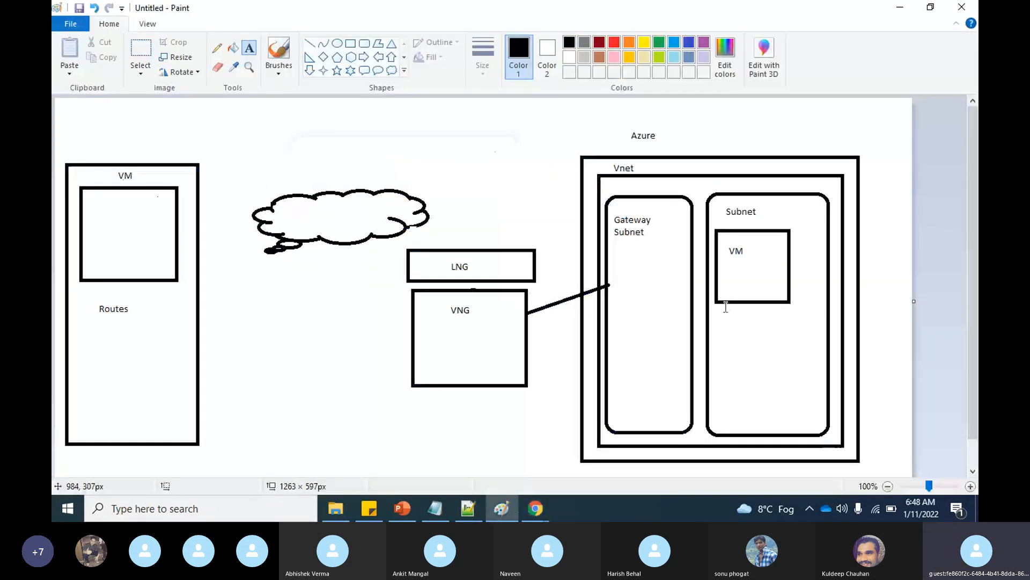
key(alt+Tab)
click(70, 280)
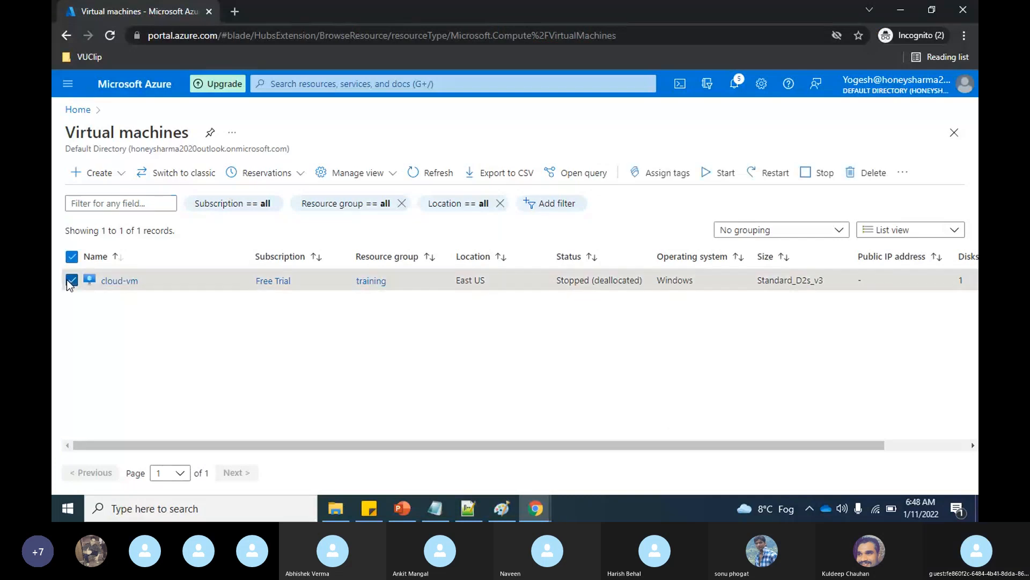
click(112, 284)
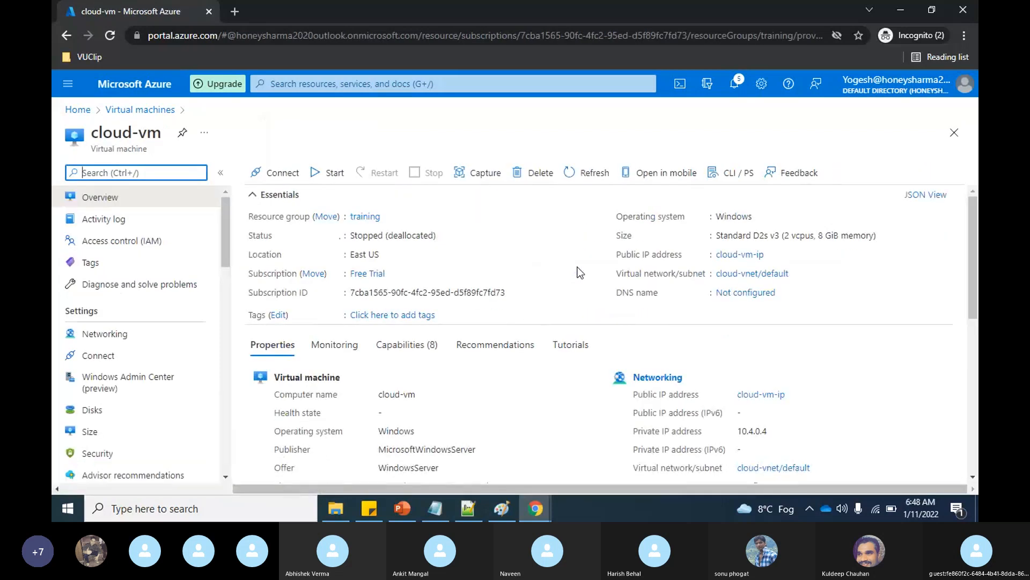
click(331, 173)
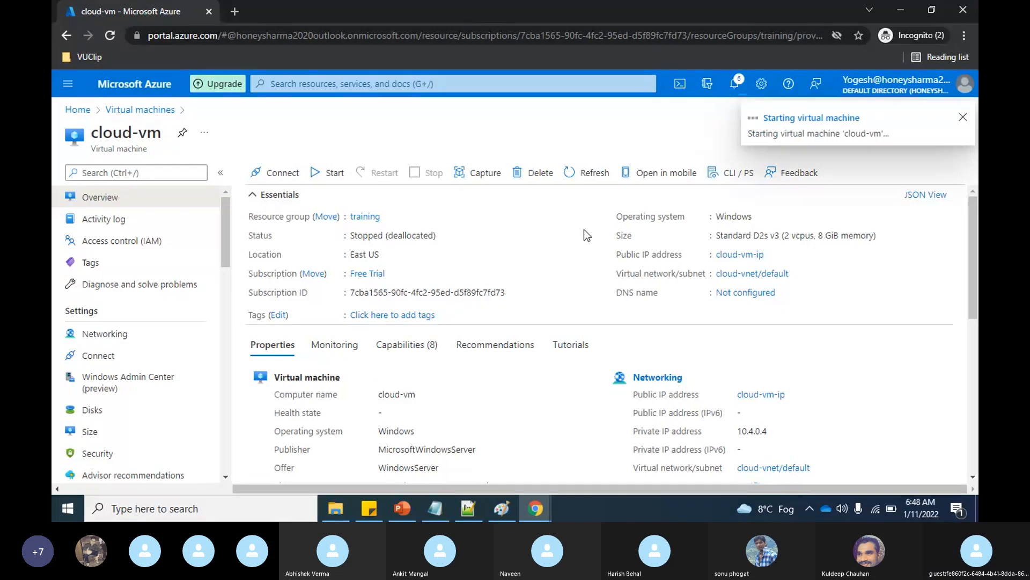
Step: Check whether cloud-vm has started, alternating between its Azure portal overview and the network diagram in Paint
key(alt+Tab)
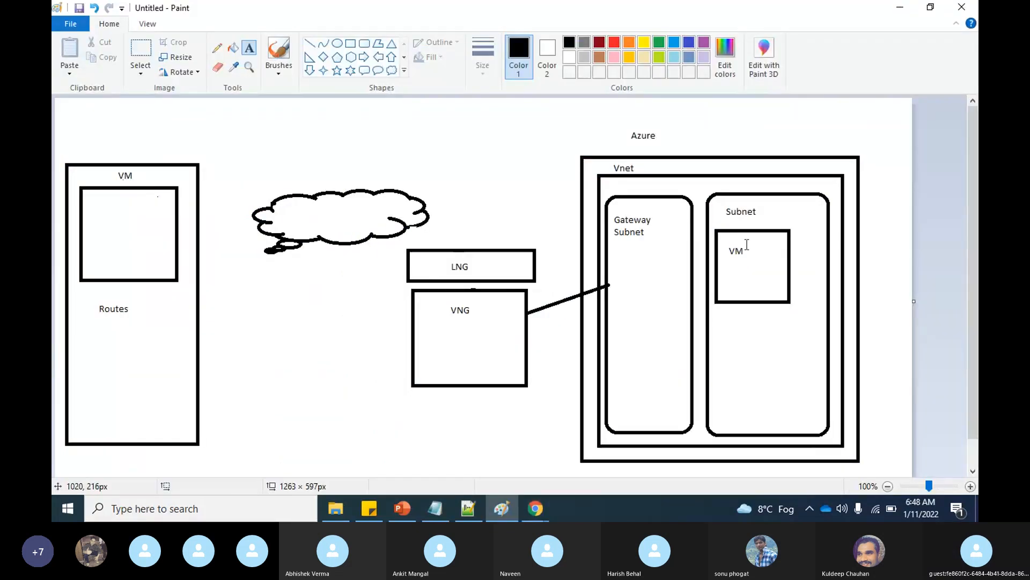
key(alt+Tab)
key(alt+Tab)
key(alt+Tab)
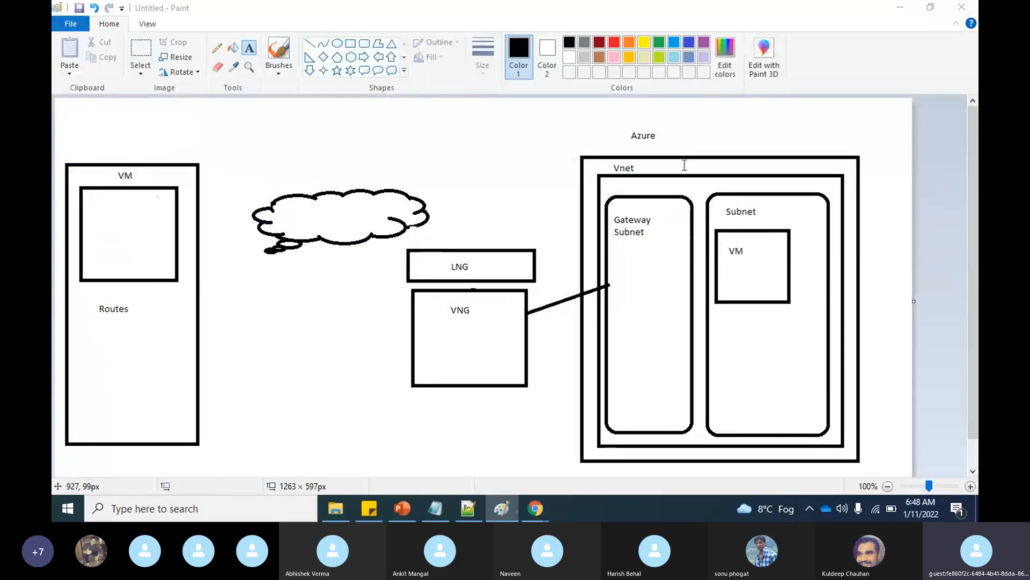
key(alt+Tab)
key(alt+Tab)
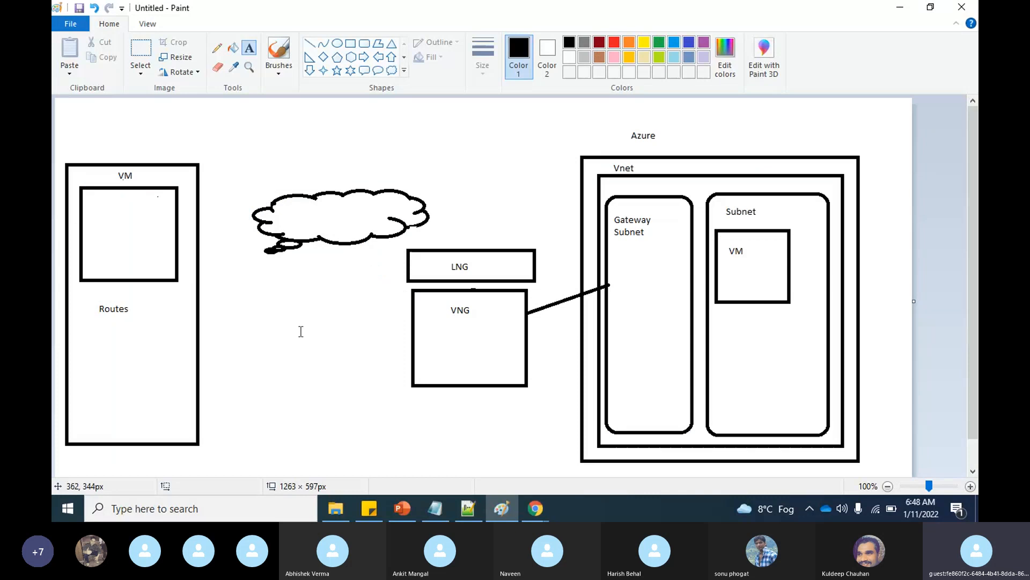
key(alt+Tab)
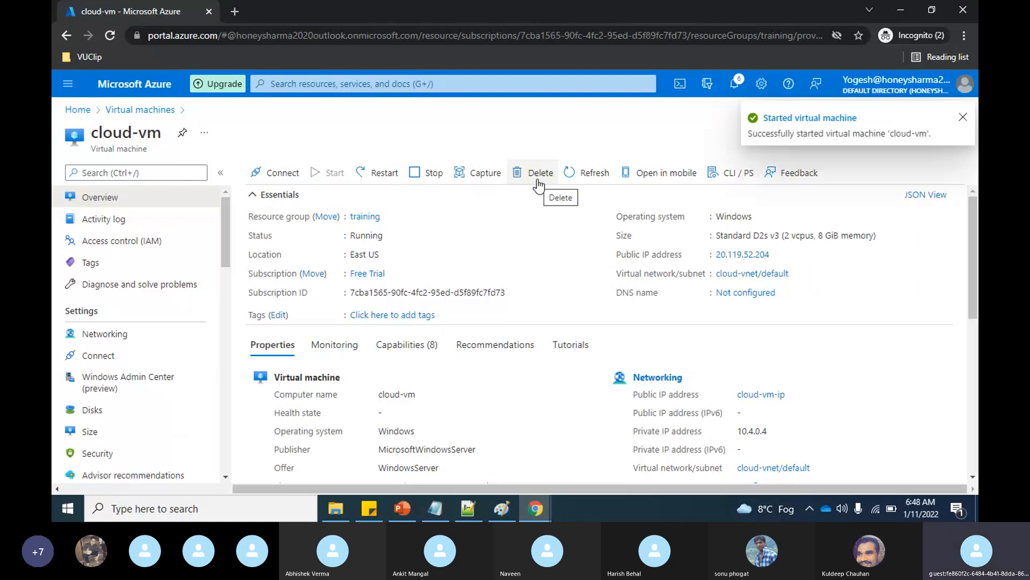
key(alt+Tab)
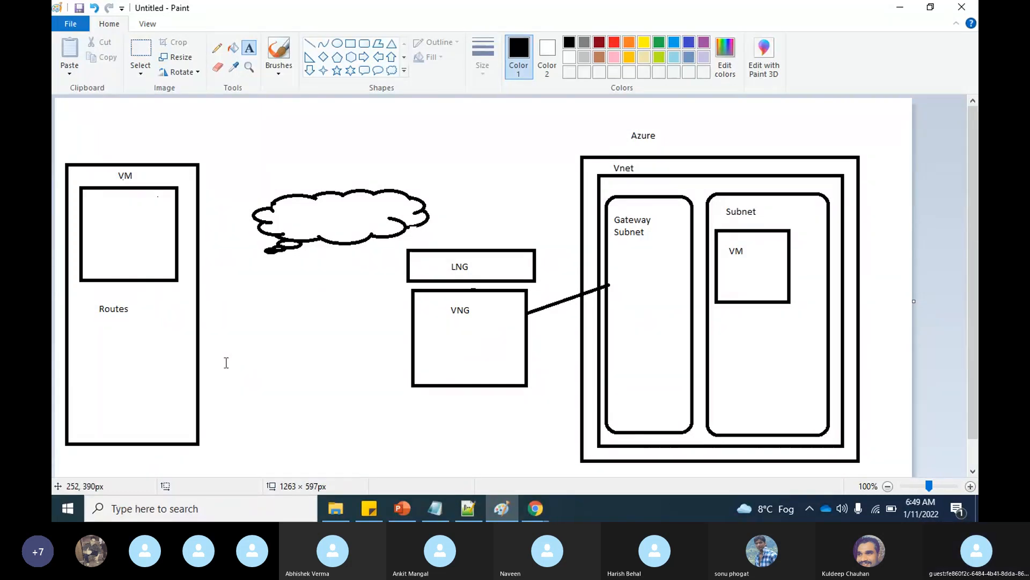
key(alt+Tab)
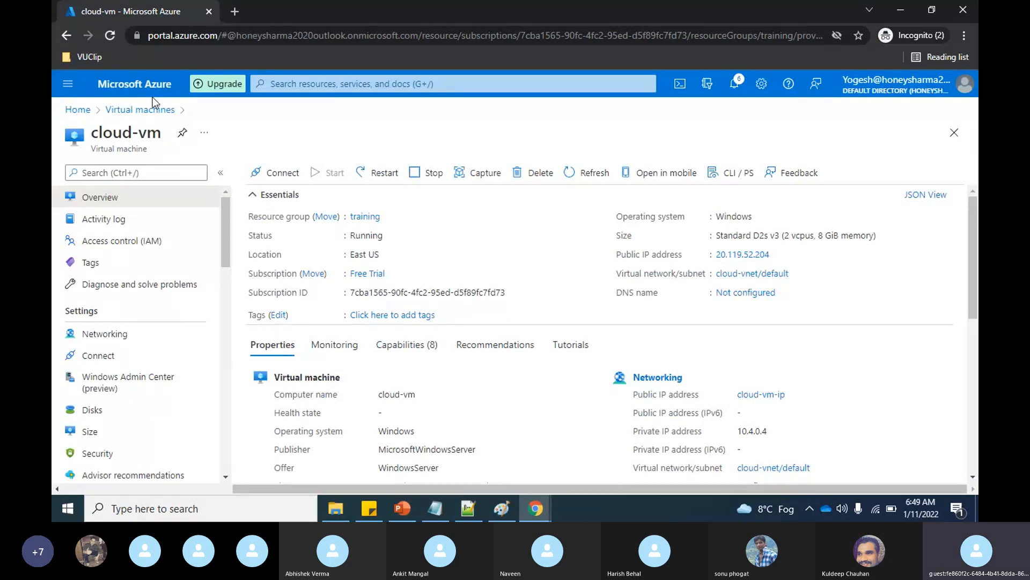
Step: Start creating a new Azure virtual machine from the portal's list of virtual machines
click(139, 88)
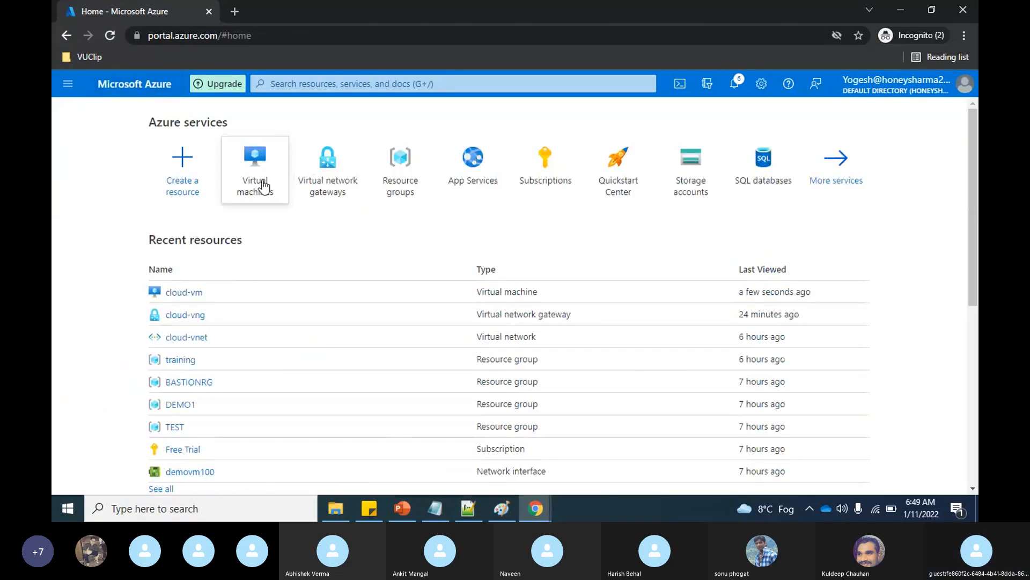
click(263, 185)
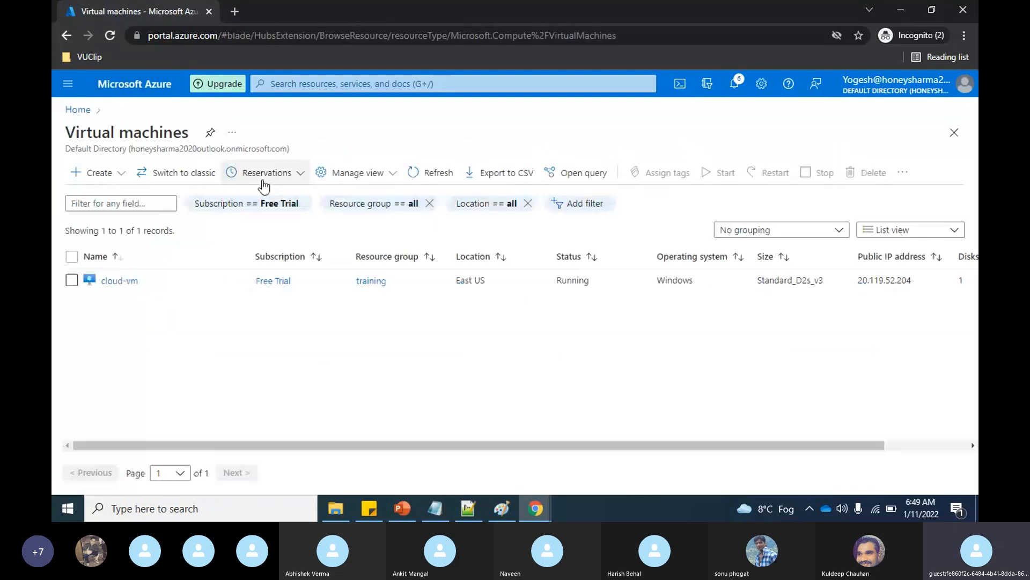
click(122, 174)
click(132, 200)
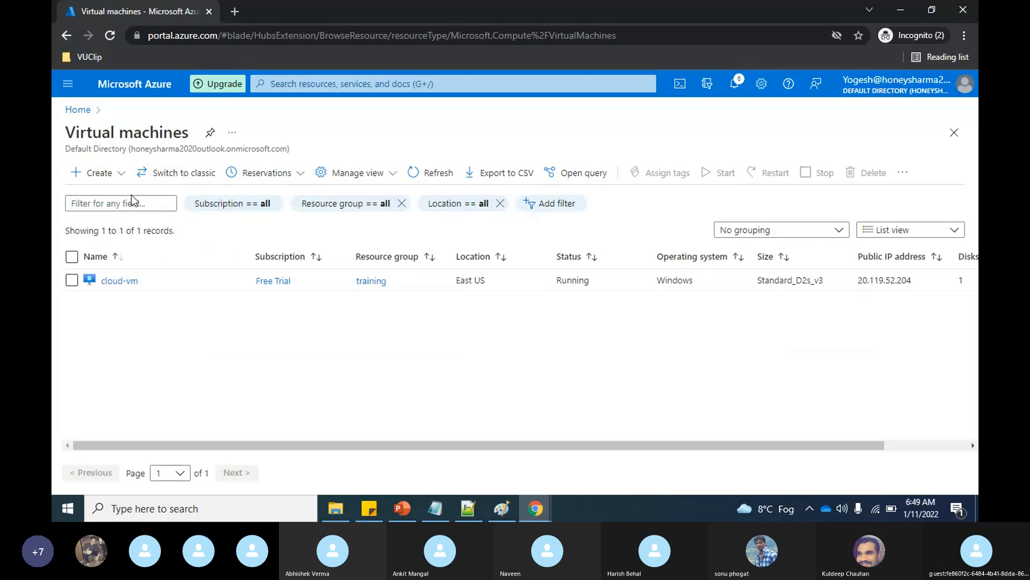
key(alt+Tab)
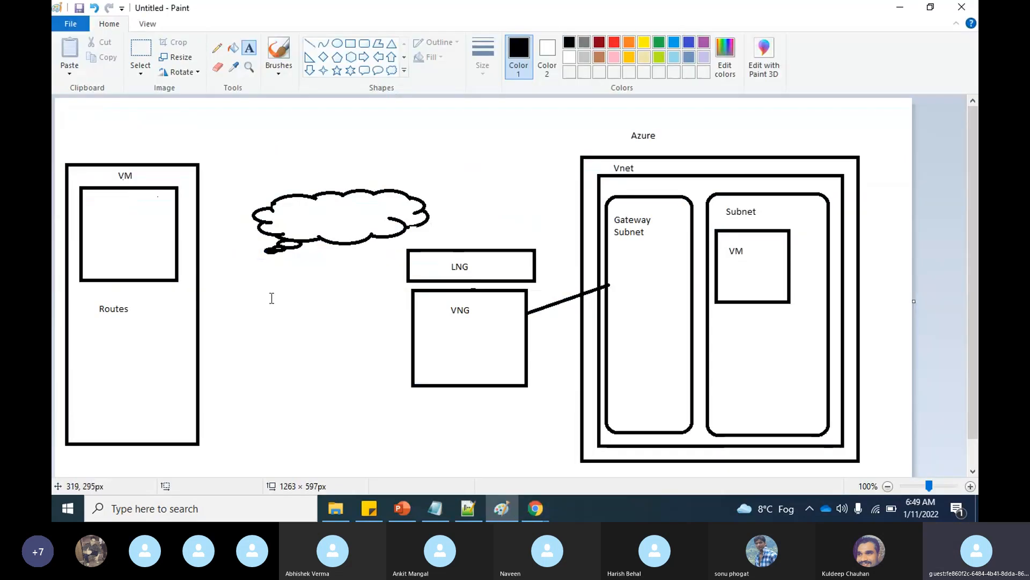
key(alt+Tab)
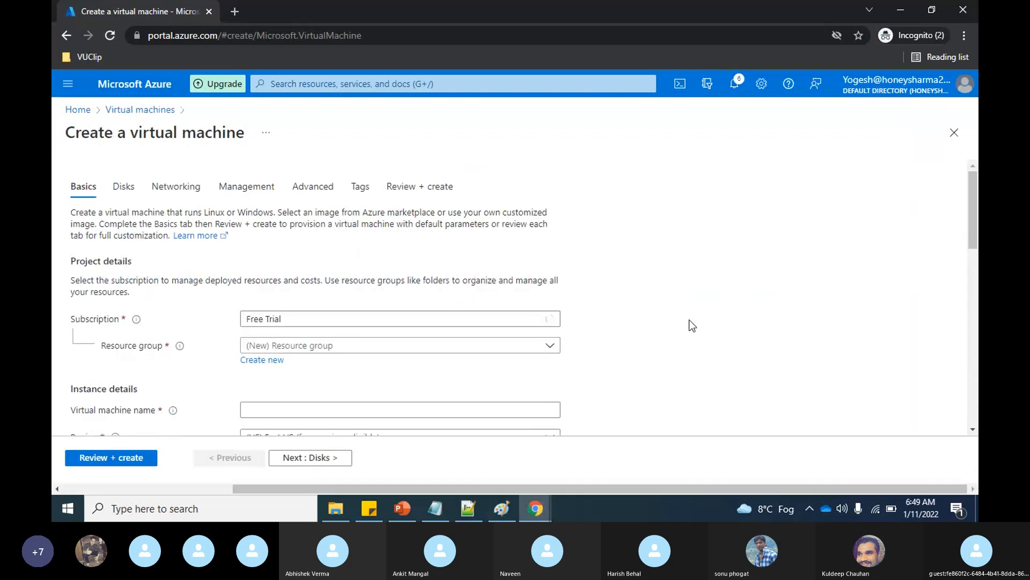
Step: Set the new virtual machine's resource group to training, and glance at the network diagram in Paint
scroll(690, 322, down, 2)
click(539, 244)
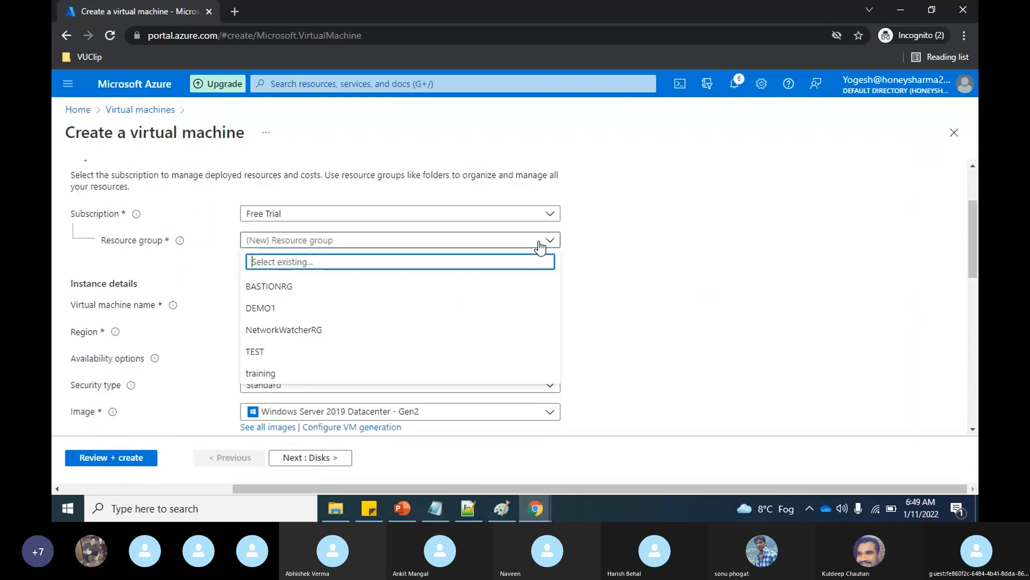
click(287, 371)
key(alt+Tab)
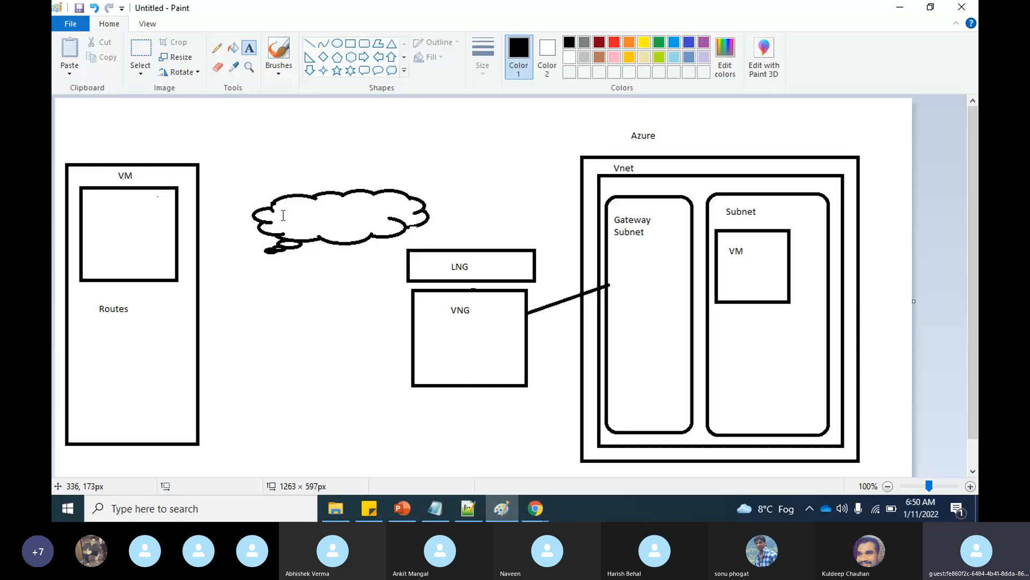
key(alt+Tab)
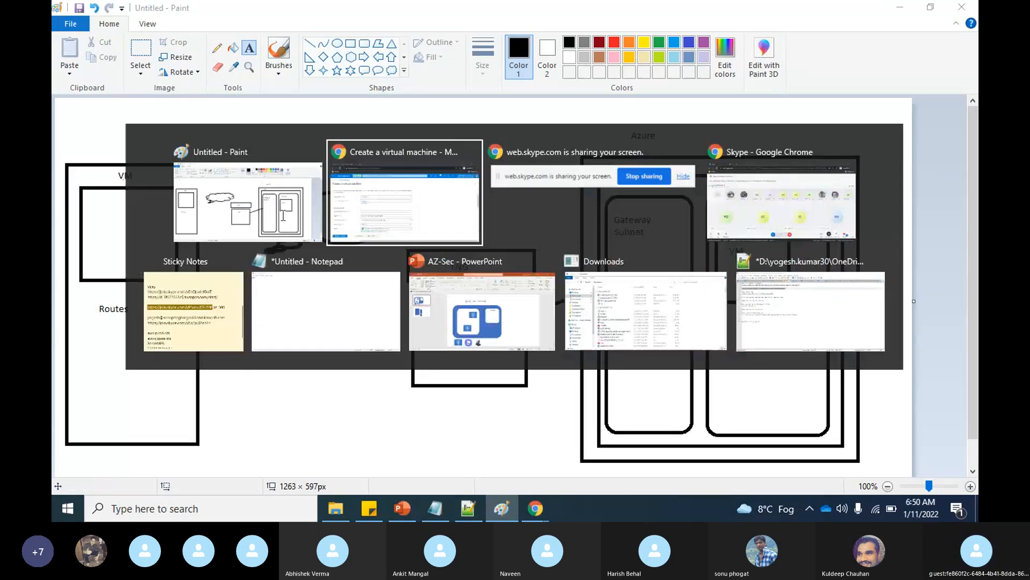
Step: Name the new virtual machine onprem-vm
scroll(678, 230, down, 1)
click(393, 284)
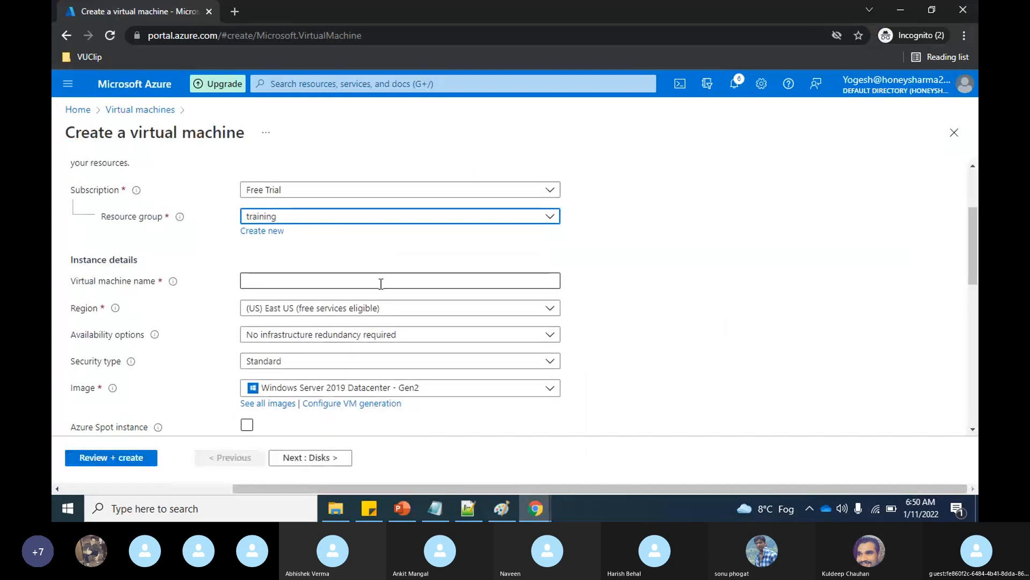
text(c)
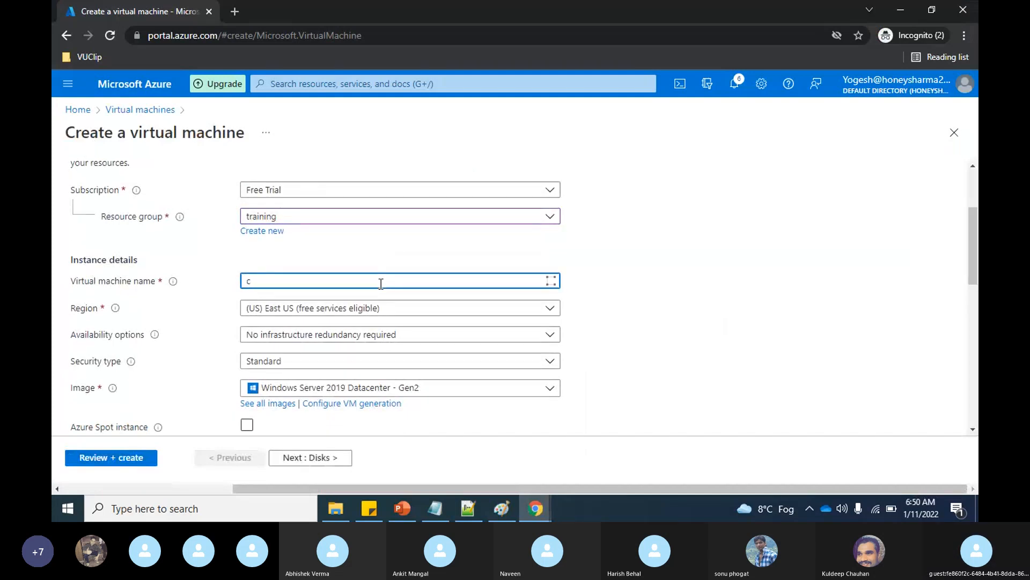
text(lient)
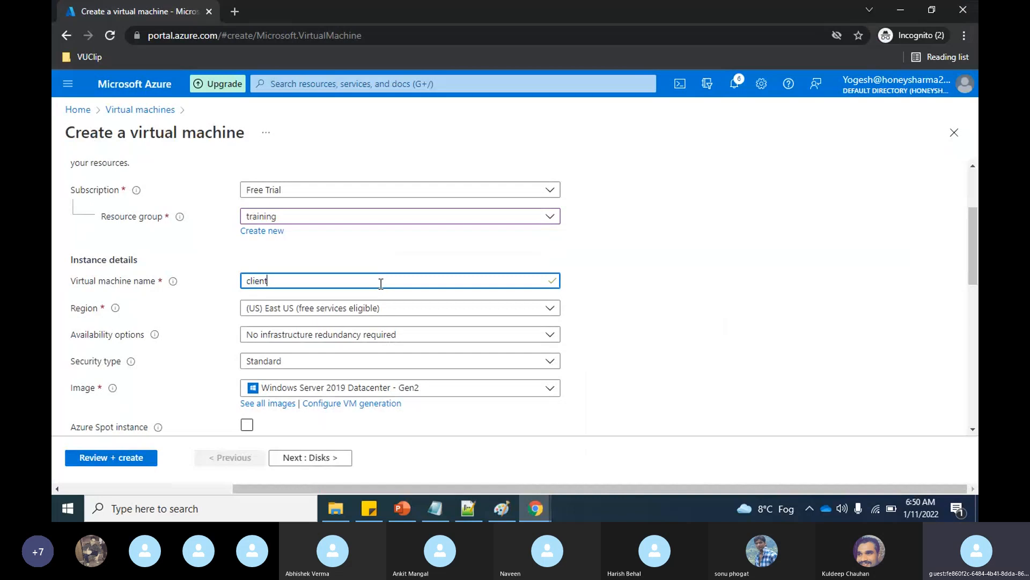
text(-vm)
key(BackSpace)
key(BackSpace)
key(BackSpace)
key(BackSpace)
key(BackSpace)
key(BackSpace)
text(on)
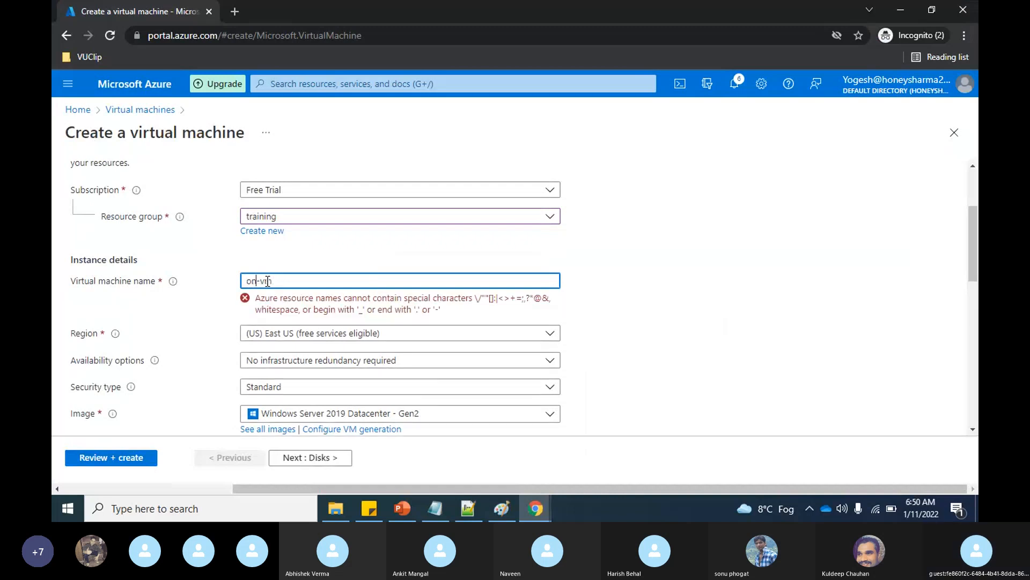
text(prem)
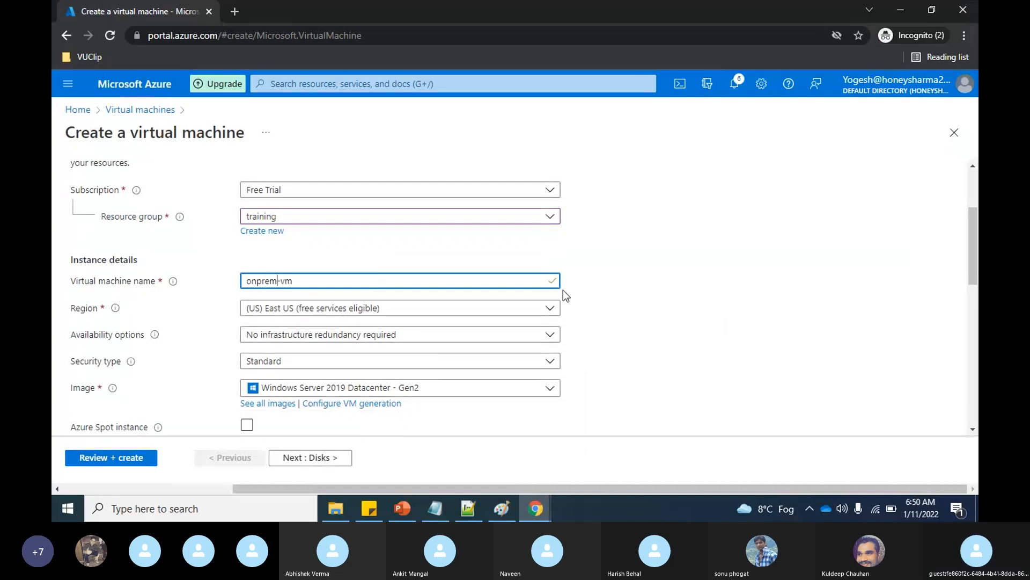
Step: Set the administrator account's username to onprem-vm
scroll(525, 301, down, 1)
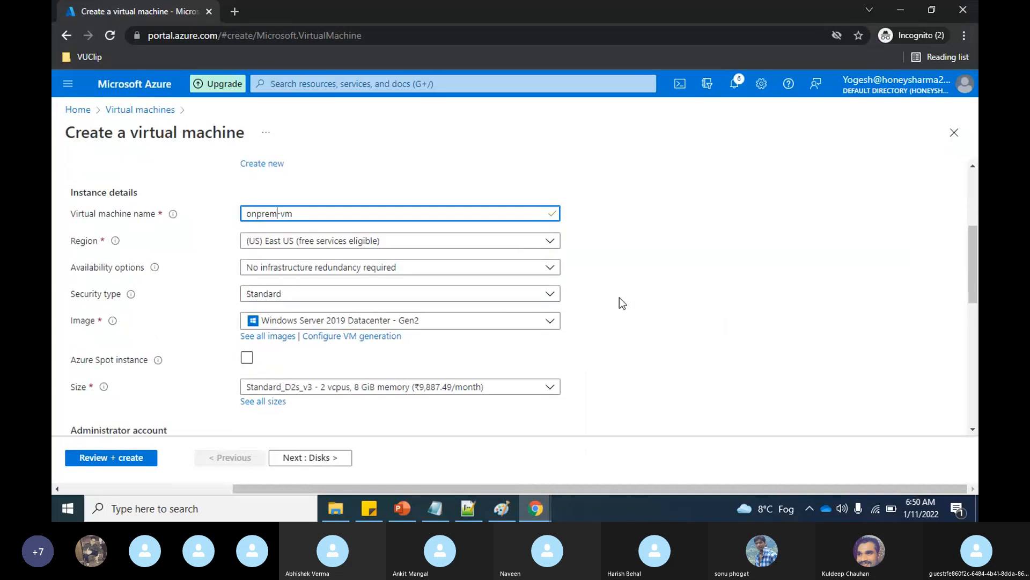
scroll(620, 299, down, 1)
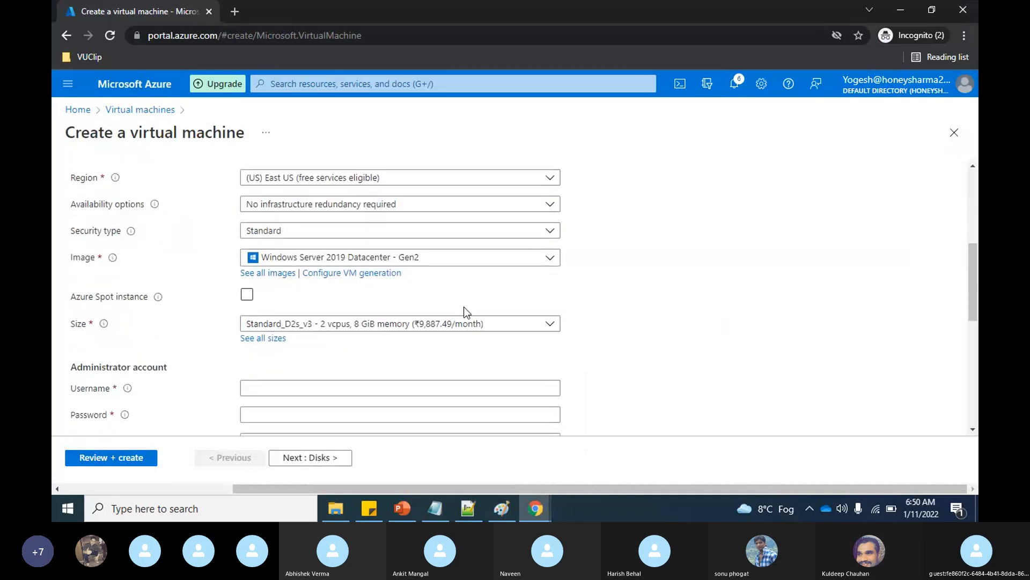
scroll(462, 289, down, 1)
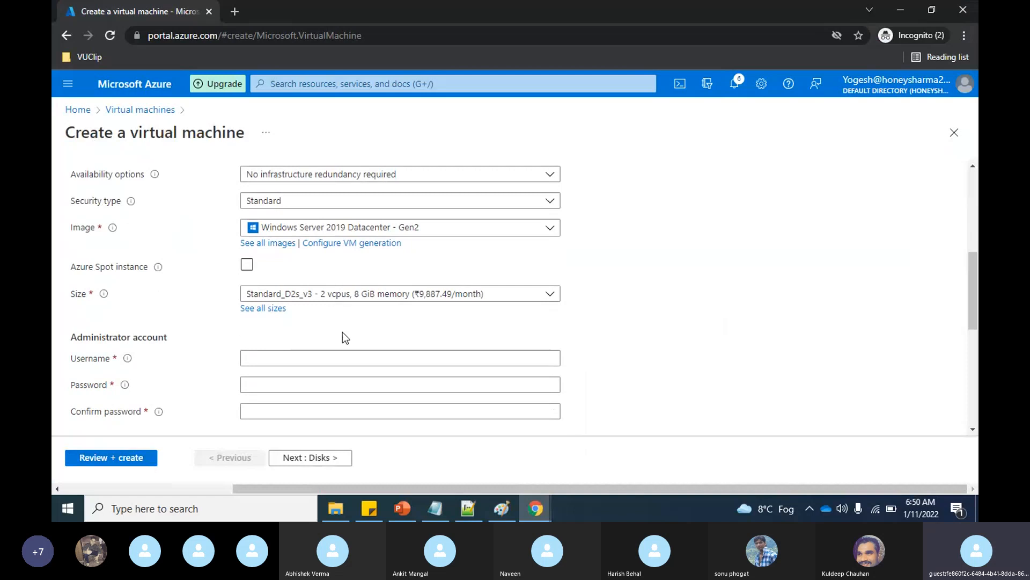
scroll(365, 334, down, 1)
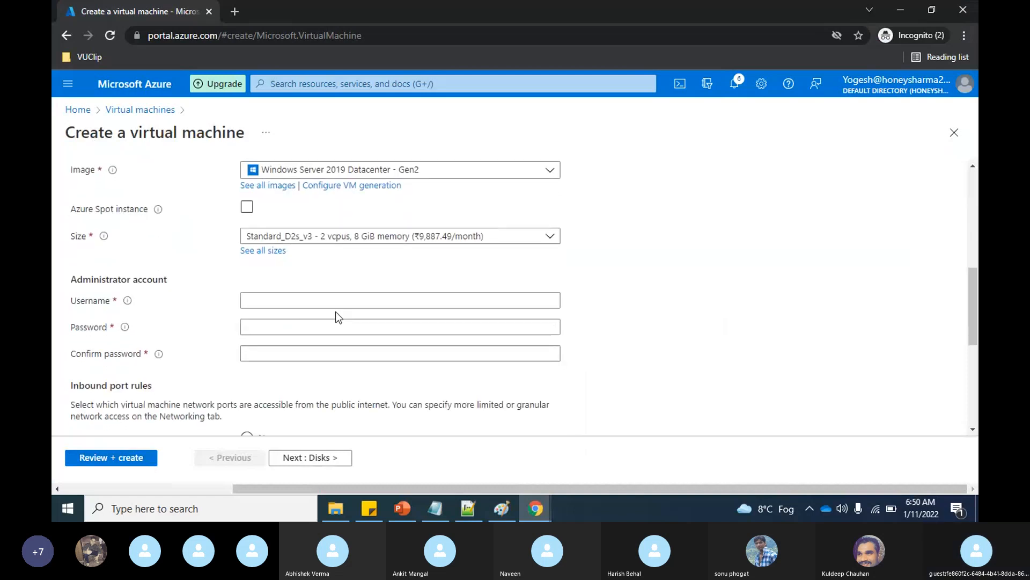
click(321, 299)
text(onpr)
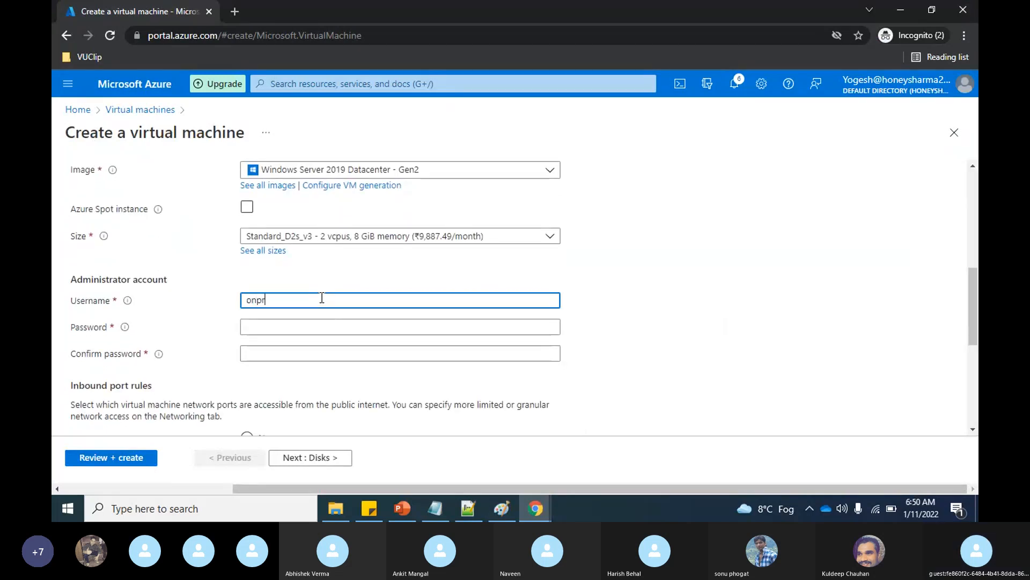
text(em-vm)
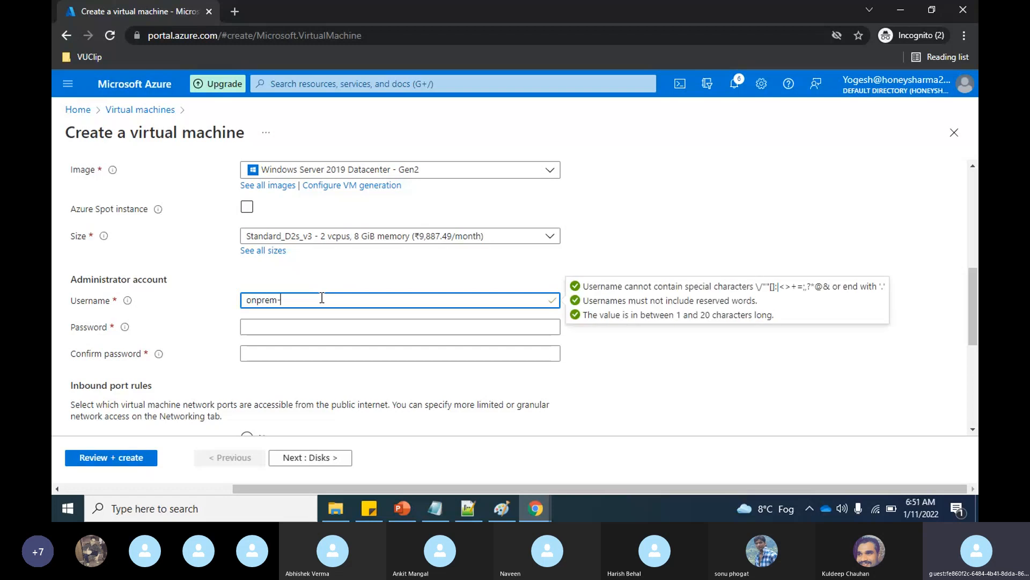
Step: Enter the administrator account's password and repeat it in the confirmation field
click(279, 328)
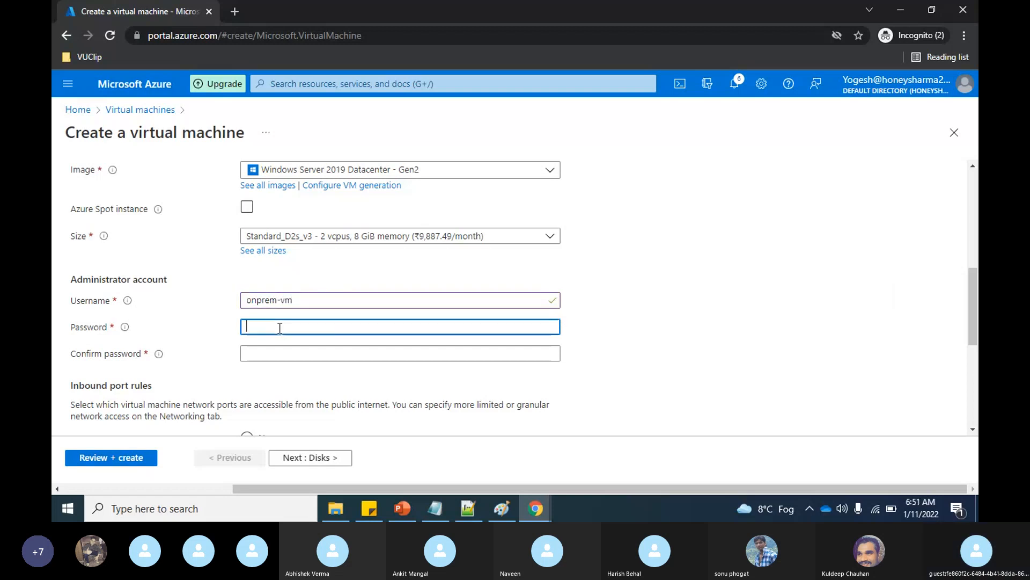
text(***********)
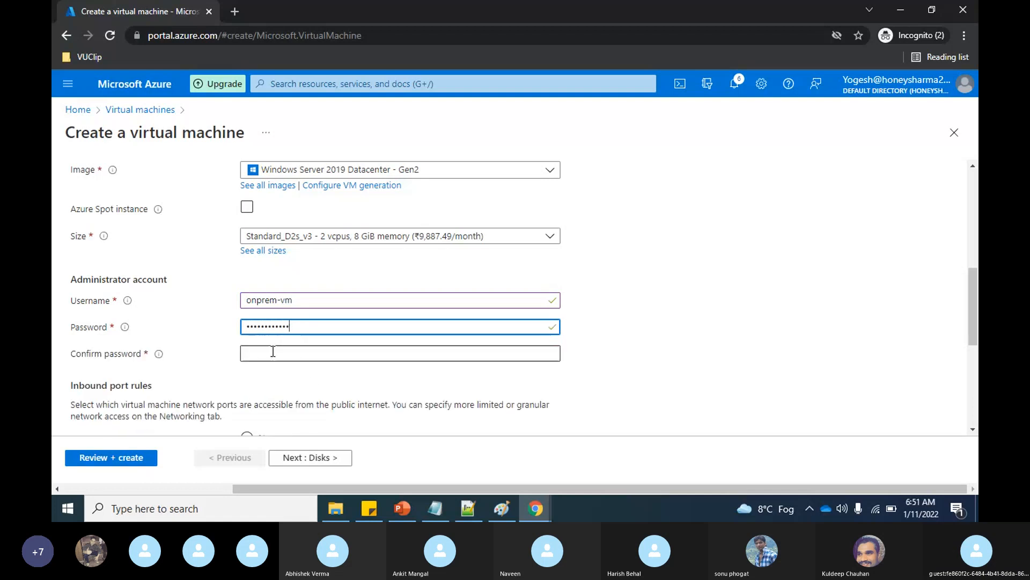
click(271, 350)
text(****)
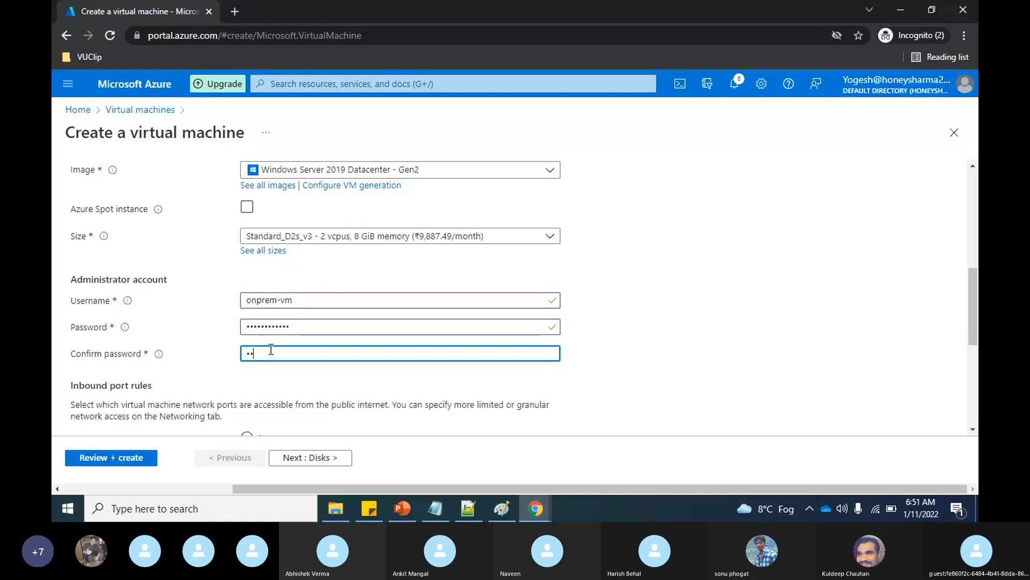
text(********)
Step: Keep the default inbound port and disk settings, and proceed to the networking settings to view the available virtual networks
scroll(271, 349, down, 3)
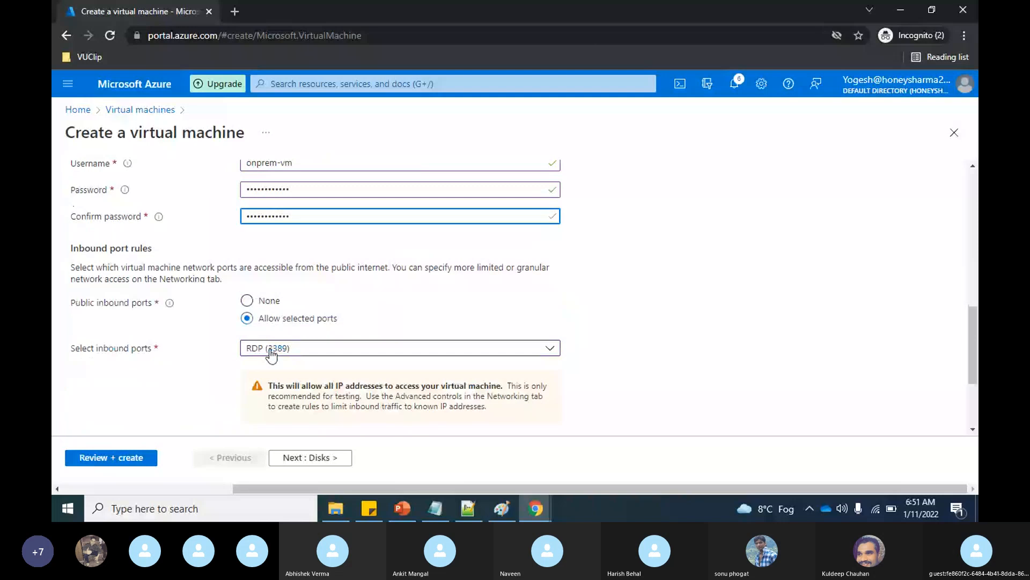
click(303, 458)
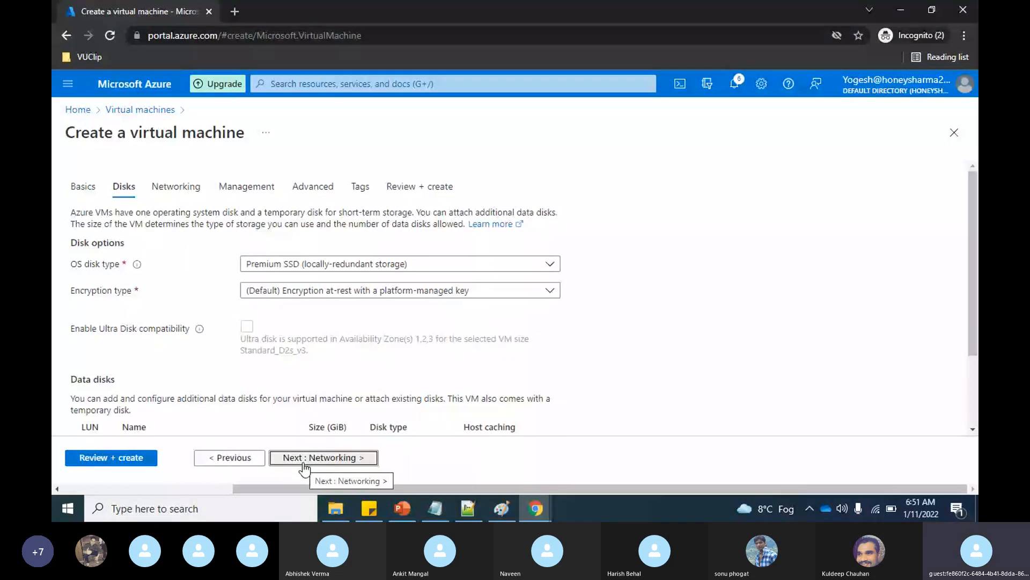
click(305, 459)
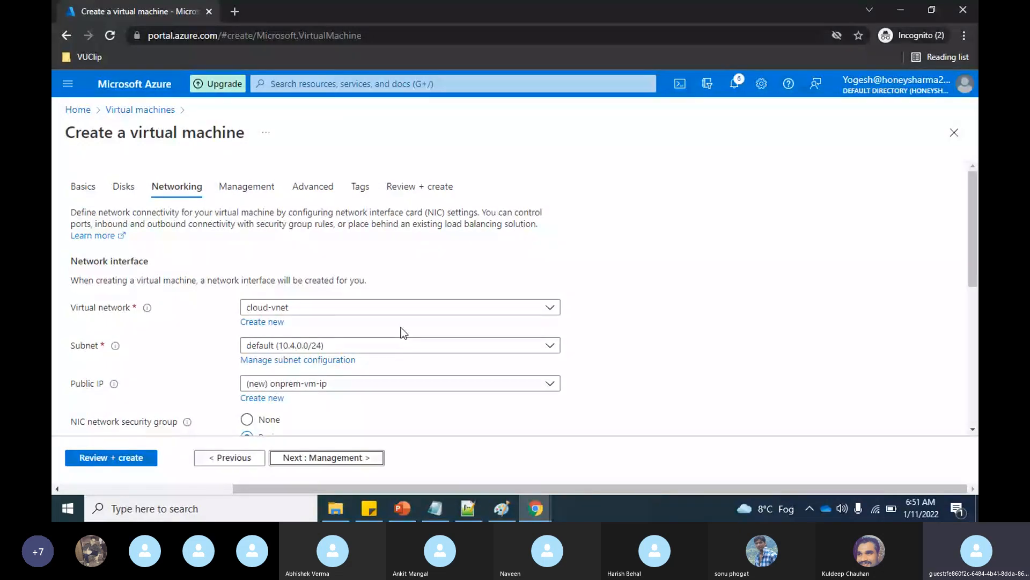
click(408, 308)
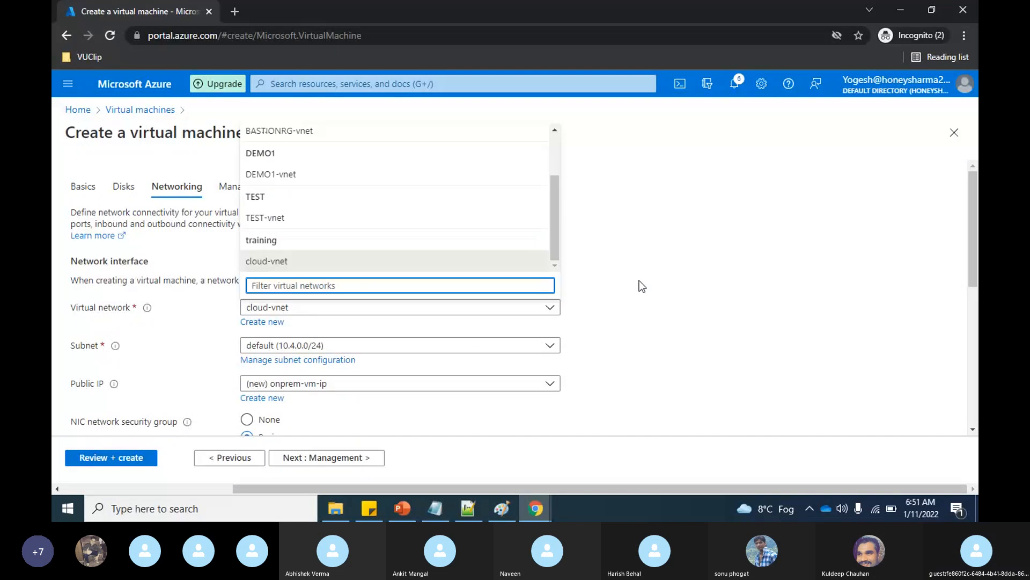
click(639, 280)
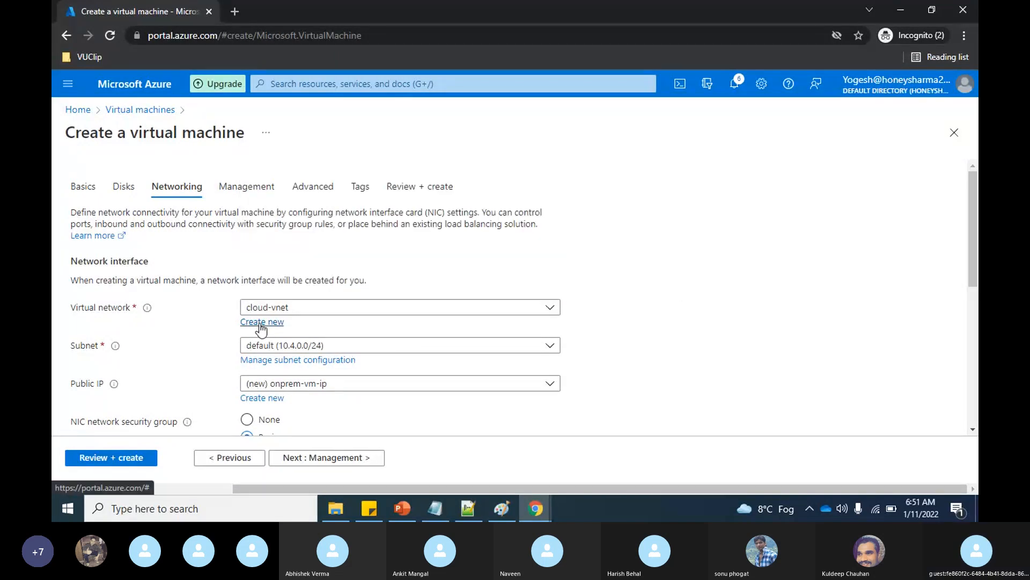
Step: Start a new virtual network for the machine and name it onprem-vnet
click(261, 322)
click(557, 211)
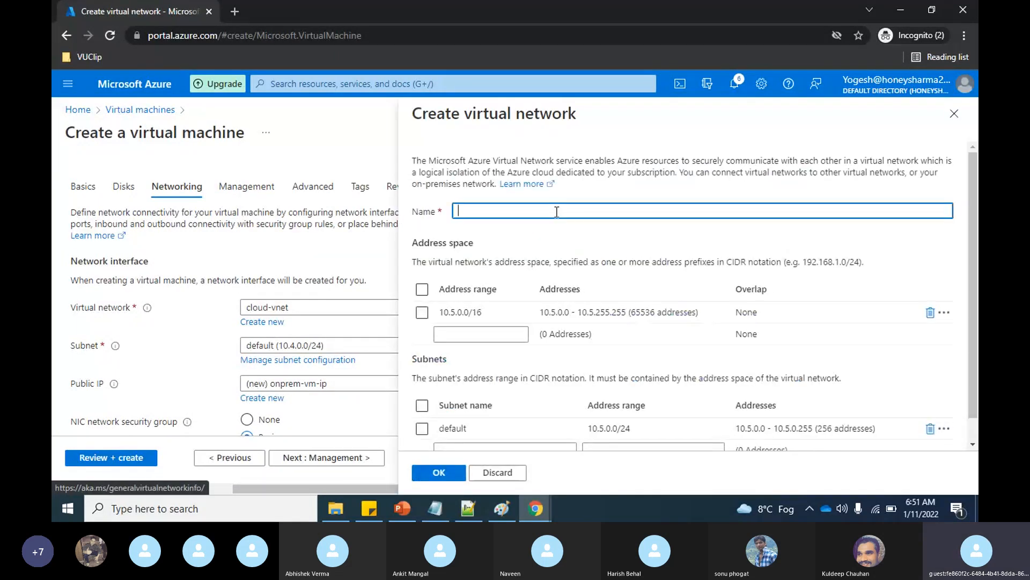
text(c)
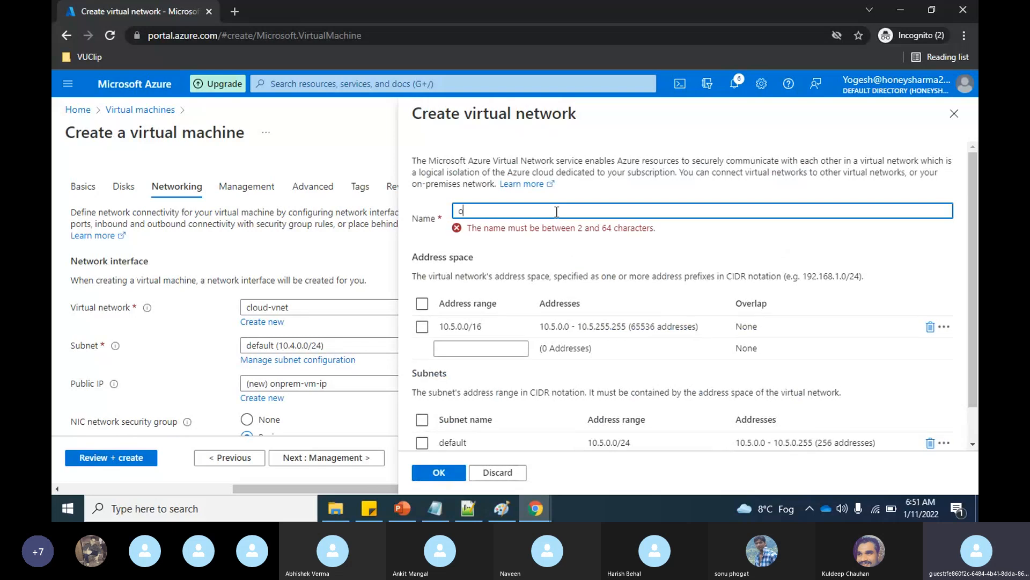
text(npr)
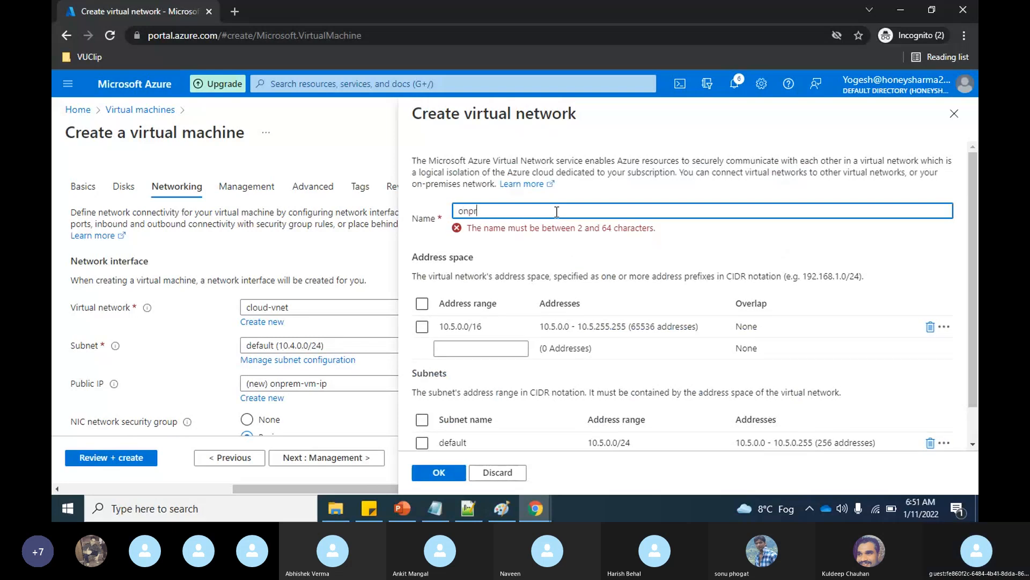
text(em-vnet)
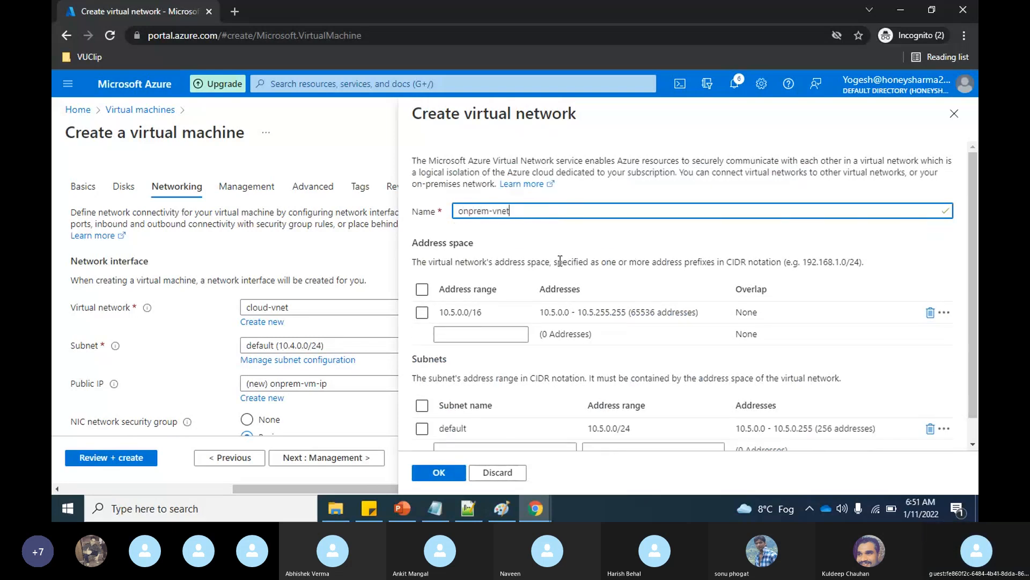
Step: Rename the new virtual network's default subnet as onprem-subnet and confirm creating the network
scroll(629, 248, down, 1)
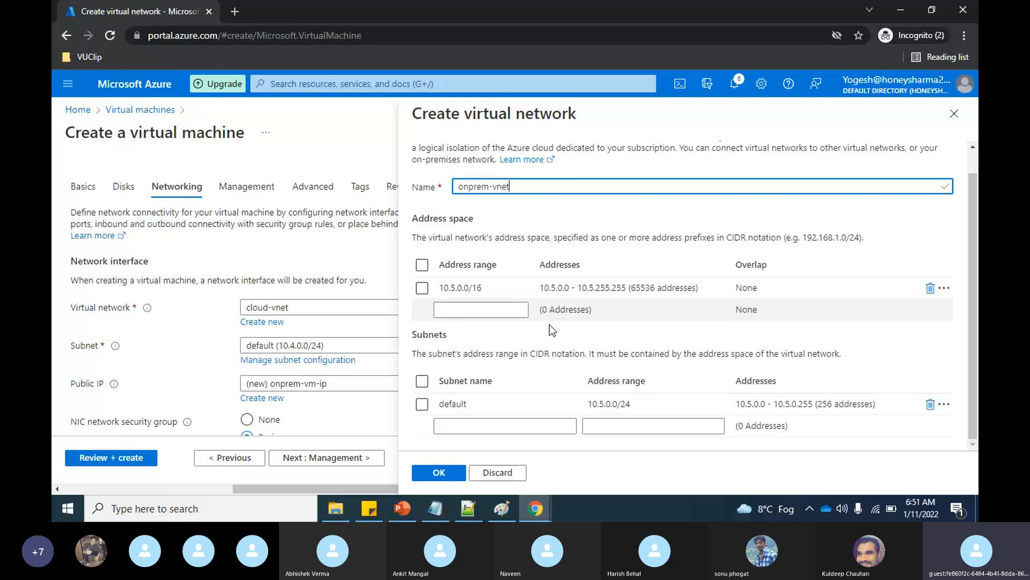
click(503, 402)
key(BackSpace)
key(BackSpace)
key(BackSpace)
key(BackSpace)
key(BackSpace)
key(BackSpace)
key(BackSpace)
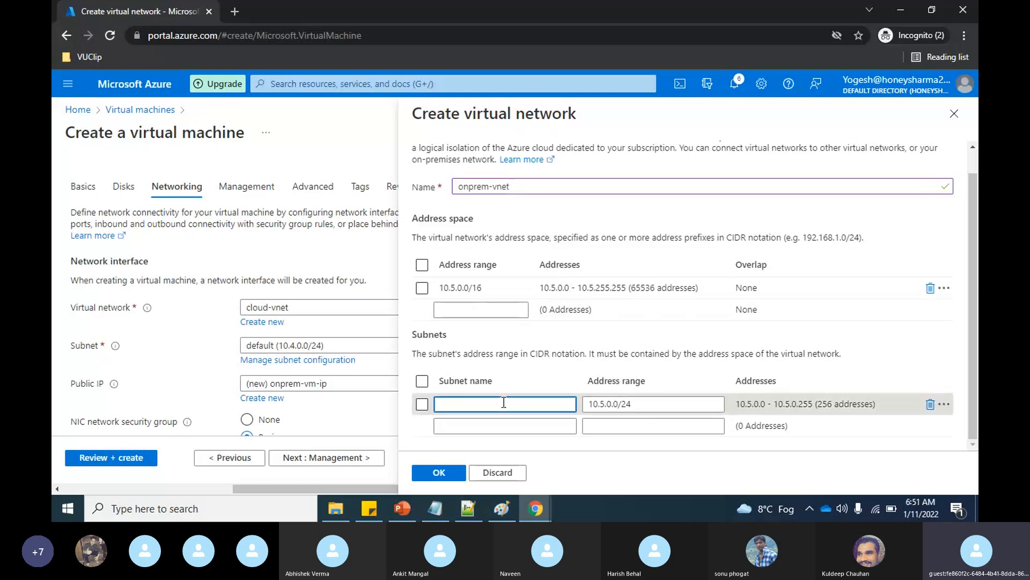
text(onprem)
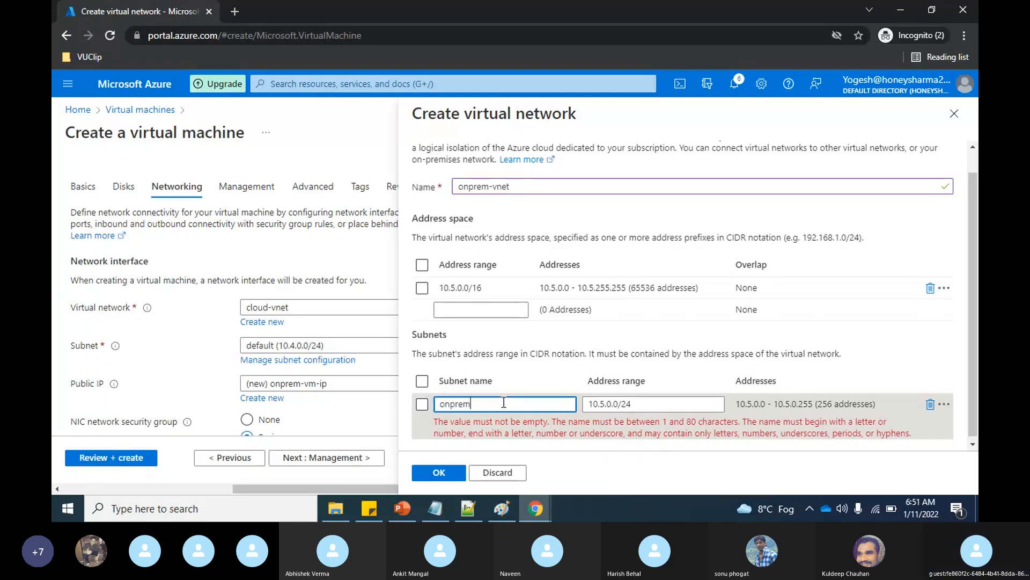
text(-)
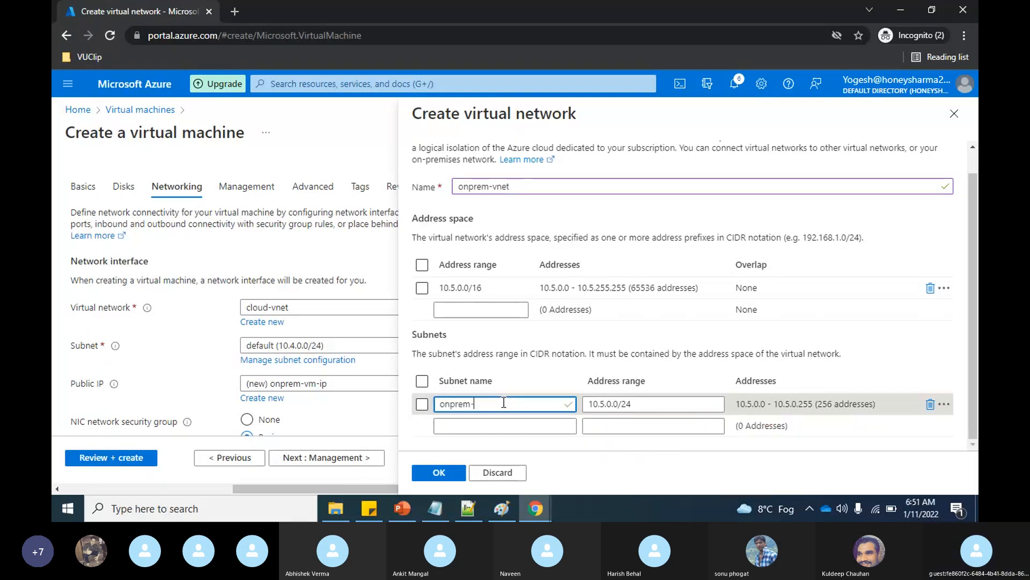
text(subnet)
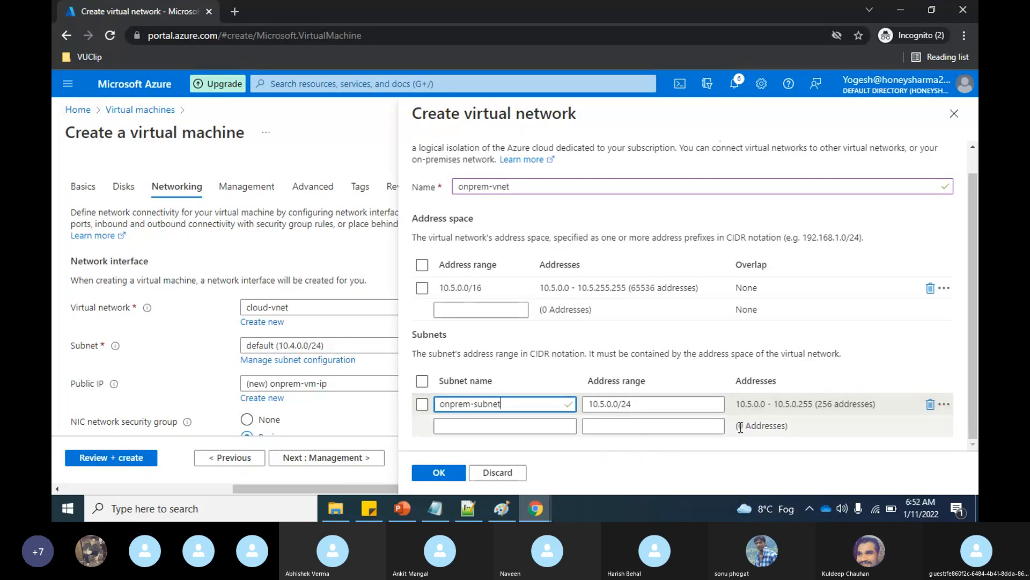
click(435, 473)
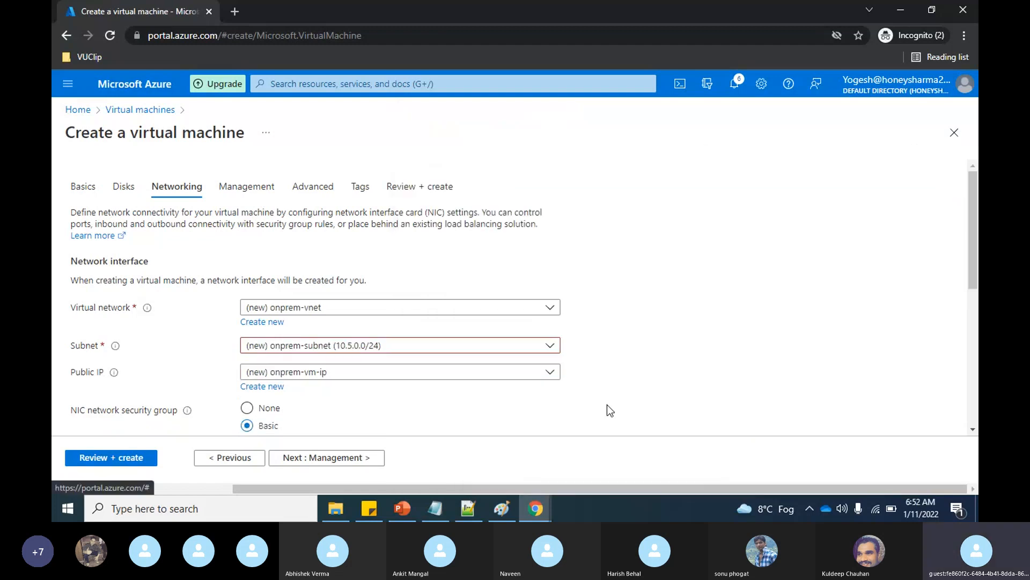
Step: Keep the remaining default networking settings, including the RDP (3389) inbound port, and proceed to the management settings
scroll(607, 405, down, 2)
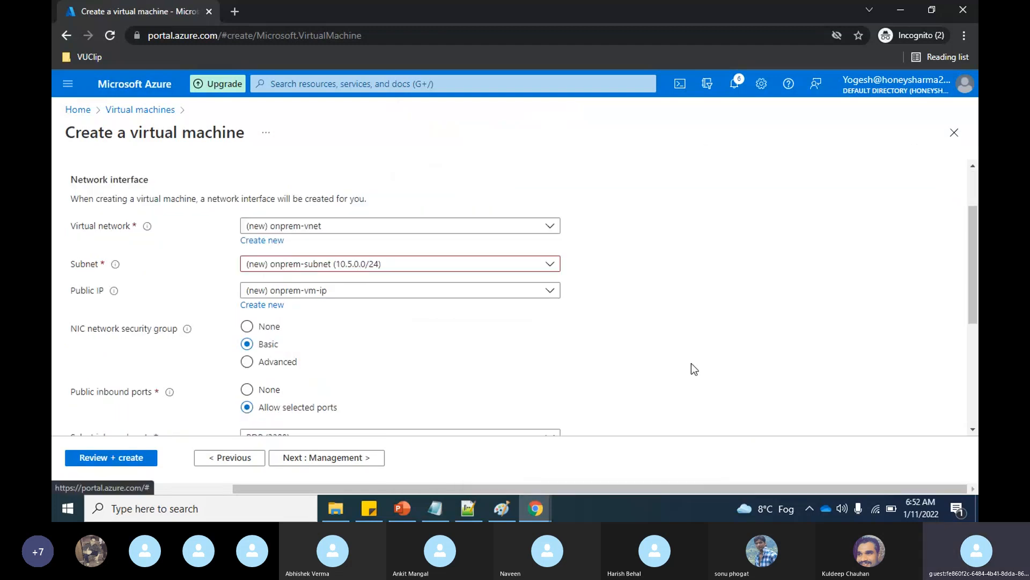
scroll(691, 363, down, 1)
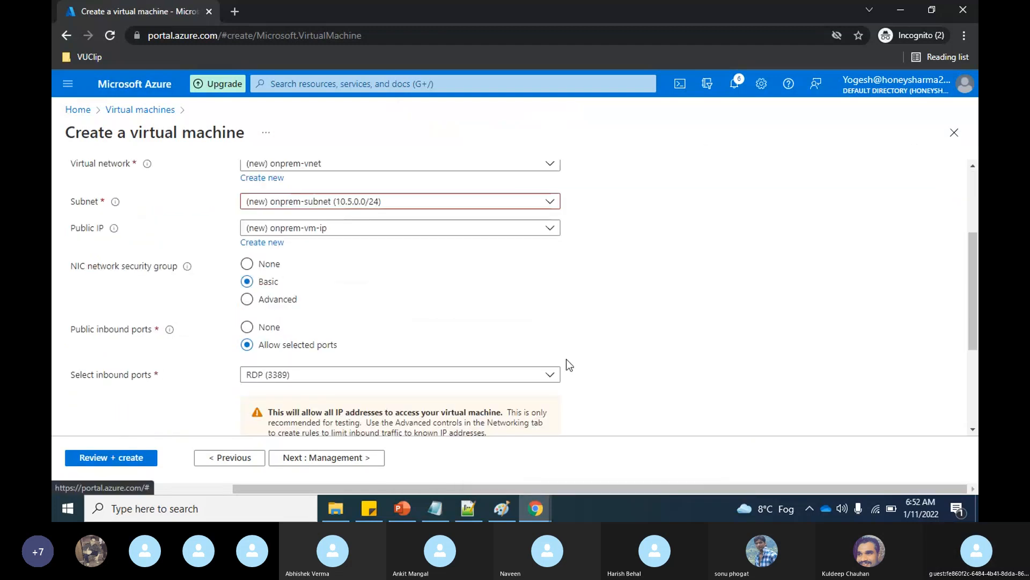
scroll(566, 359, down, 1)
scroll(643, 391, down, 2)
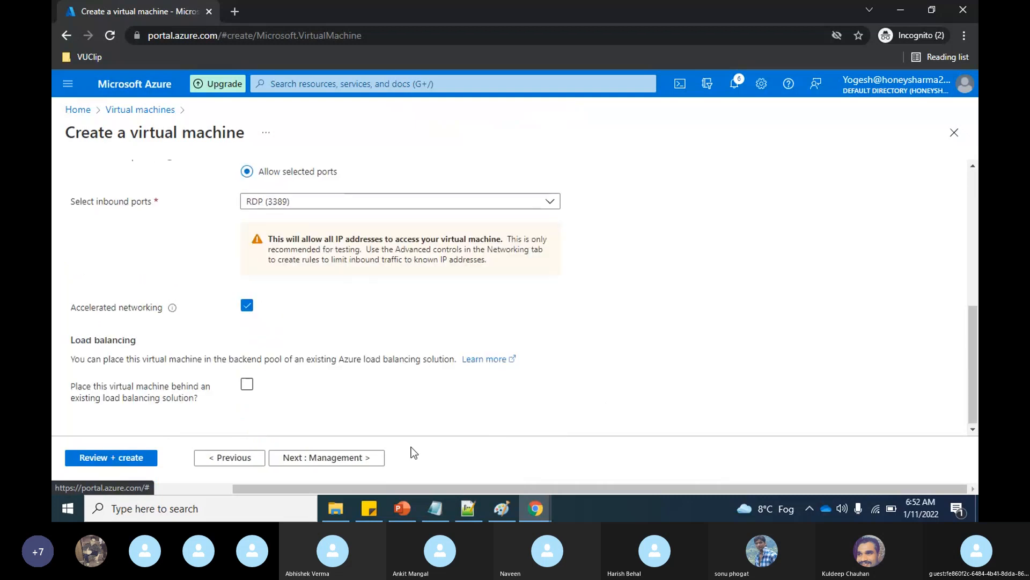
click(356, 461)
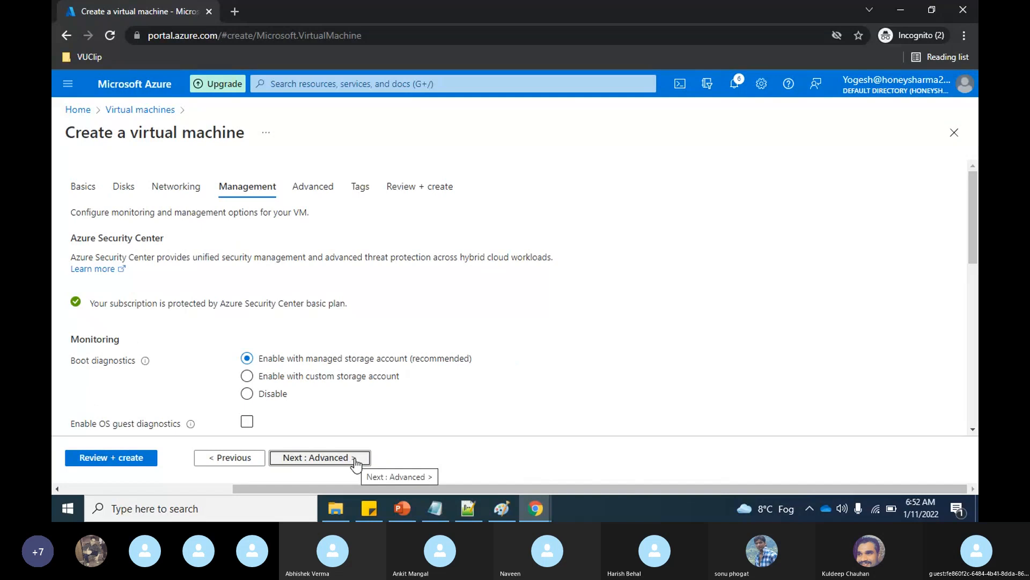
Step: Keep the default management, advanced and tag settings, and submit the validated configuration to create the virtual machine
click(355, 460)
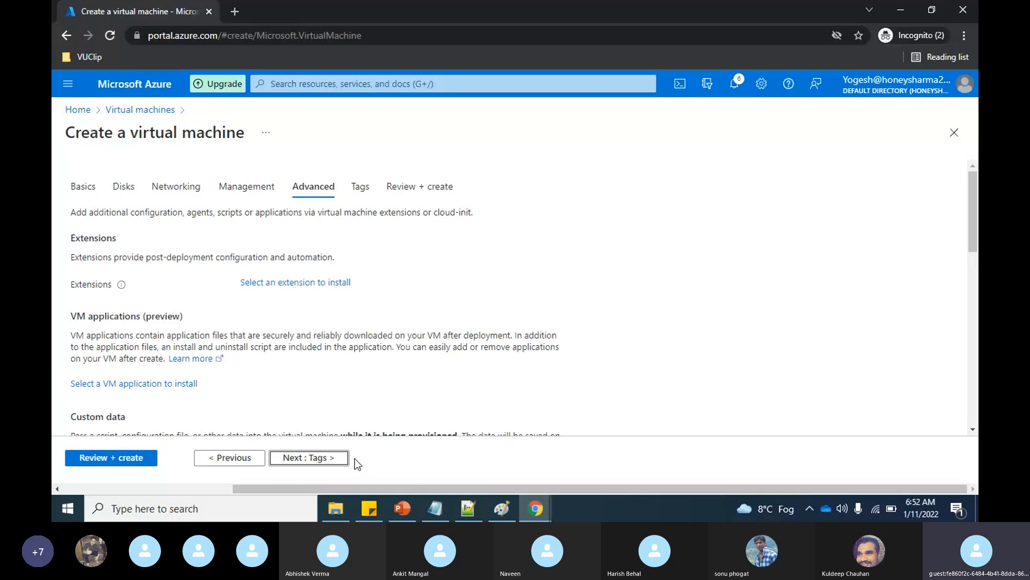
click(324, 457)
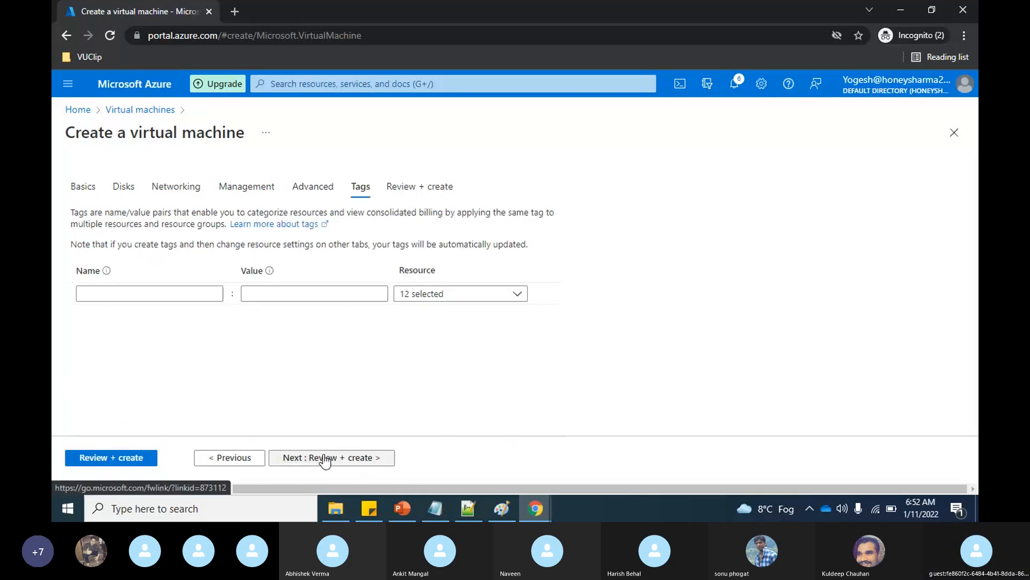
click(324, 457)
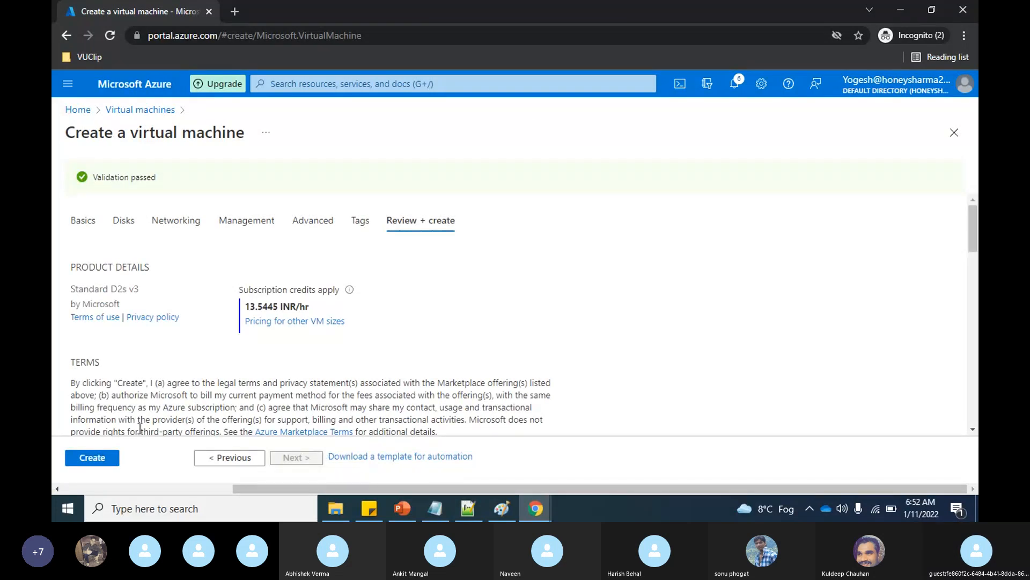
click(96, 466)
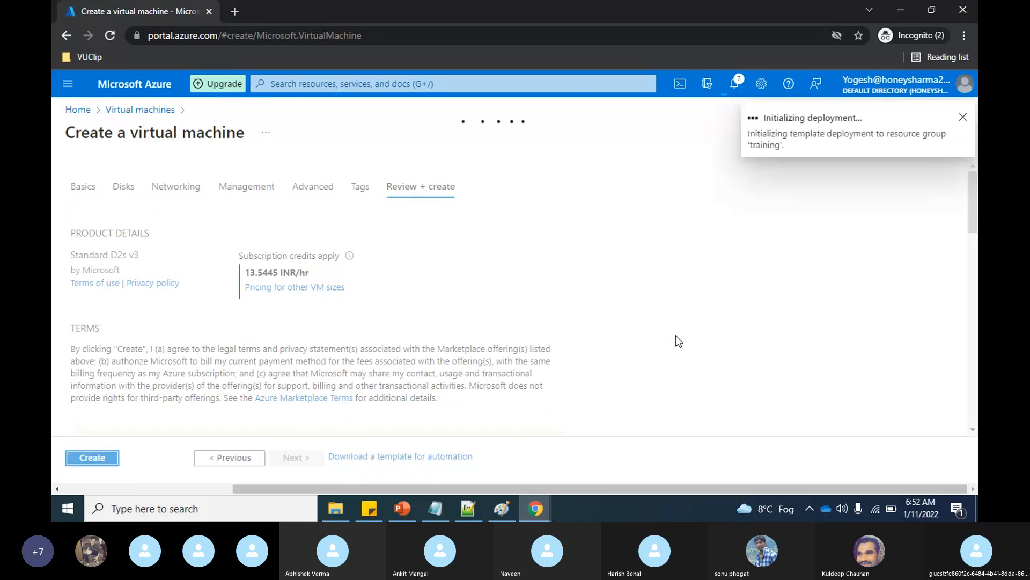
Step: Switch to the network diagram in Paint and add the text label "Onprem-vnet" above the on-premises VM box
click(502, 509)
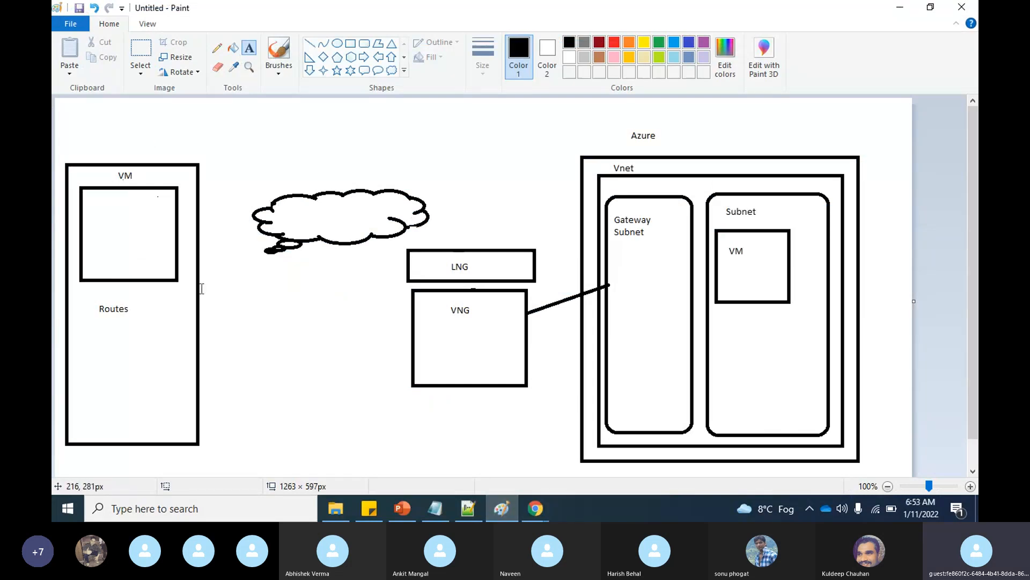
click(253, 48)
drag(85, 134, 198, 159)
text(Onp)
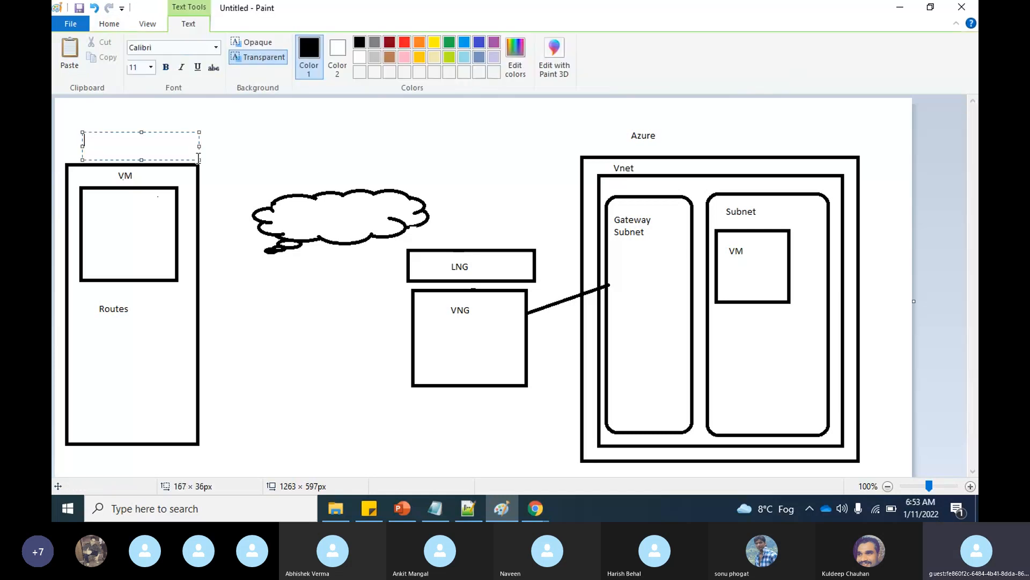
text(rem )
text(vnet)
key(BackSpace)
key(BackSpace)
key(BackSpace)
click(425, 137)
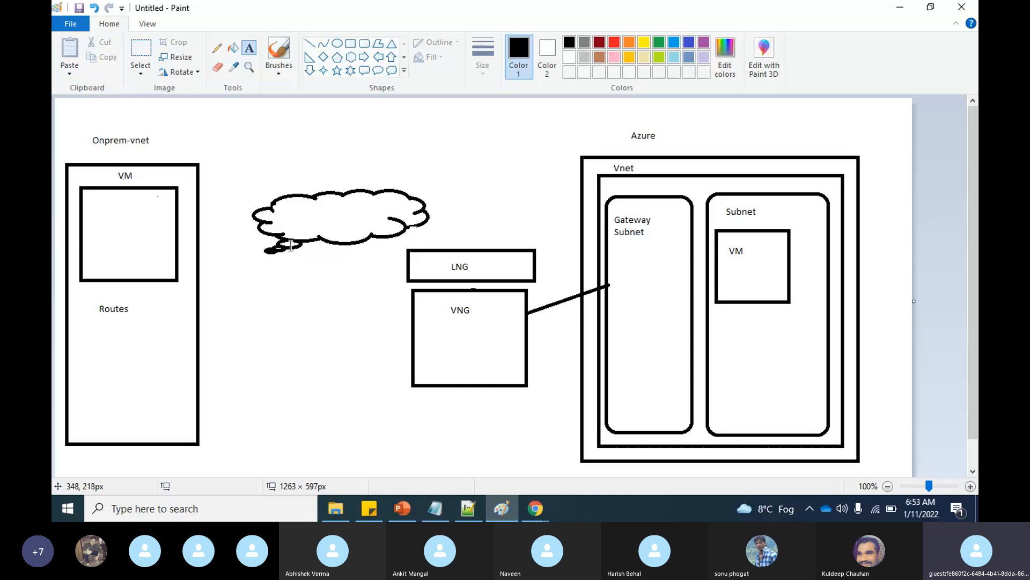
Step: Switch back to the Azure portal, check the virtual machine's deployment, and open the deployed onprem-vm resource
key(alt+Tab)
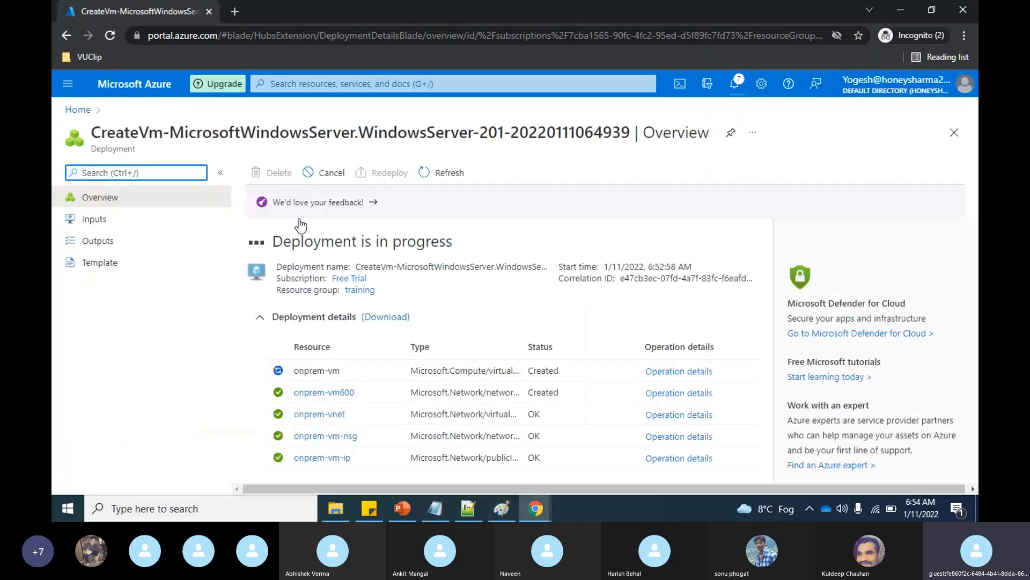
key(alt+Tab)
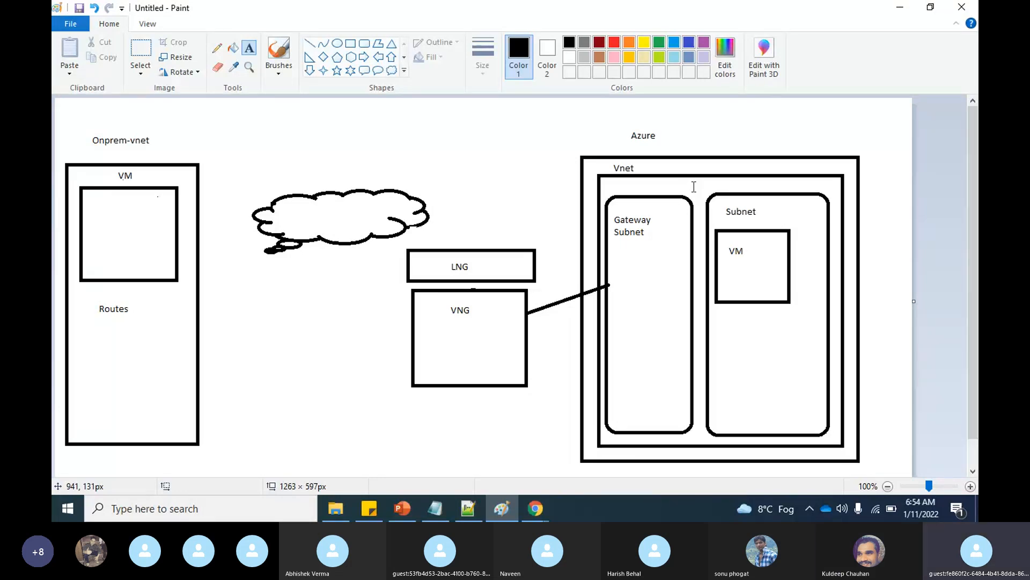
key(alt+Tab)
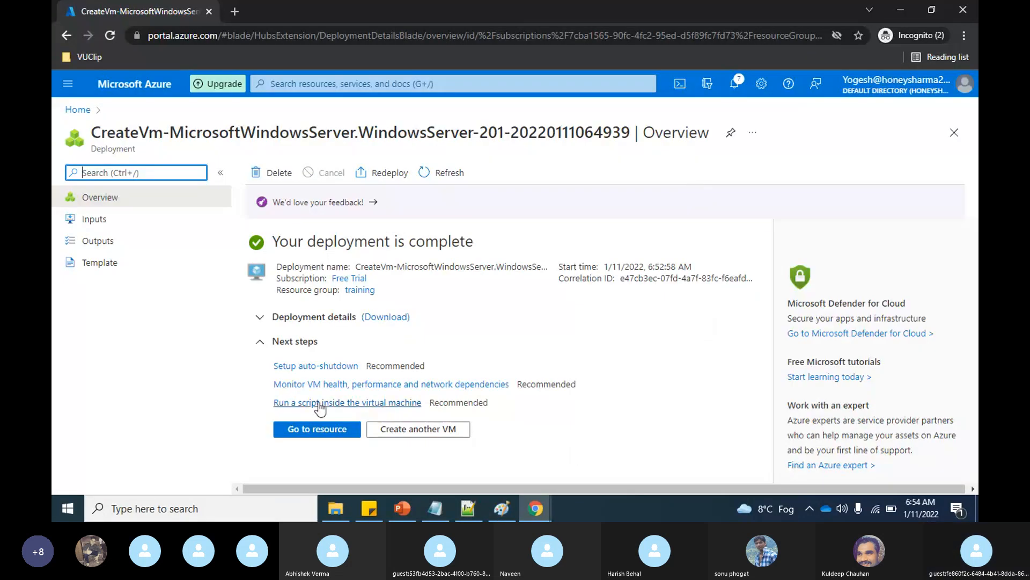
click(309, 429)
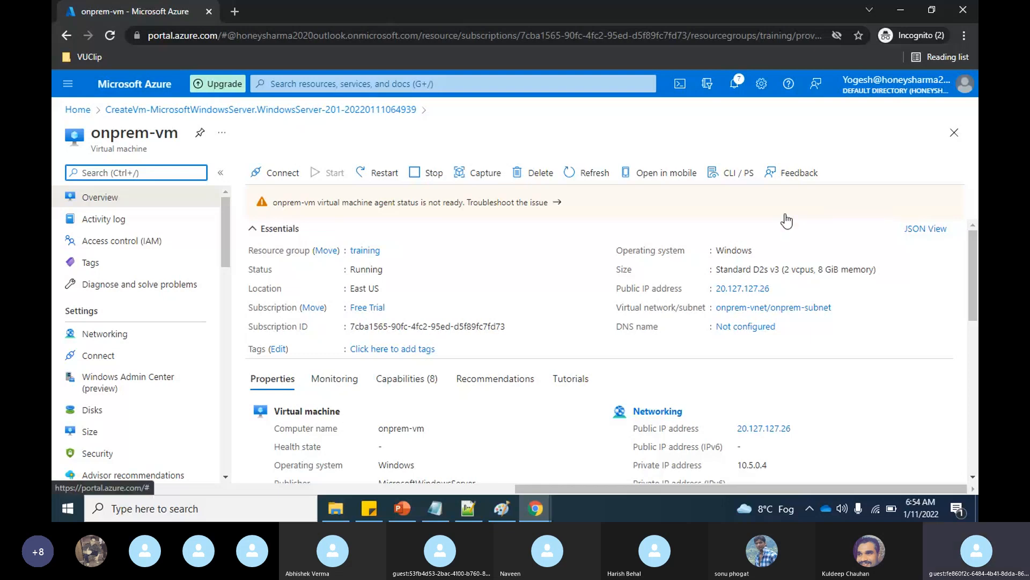
key(alt+Tab)
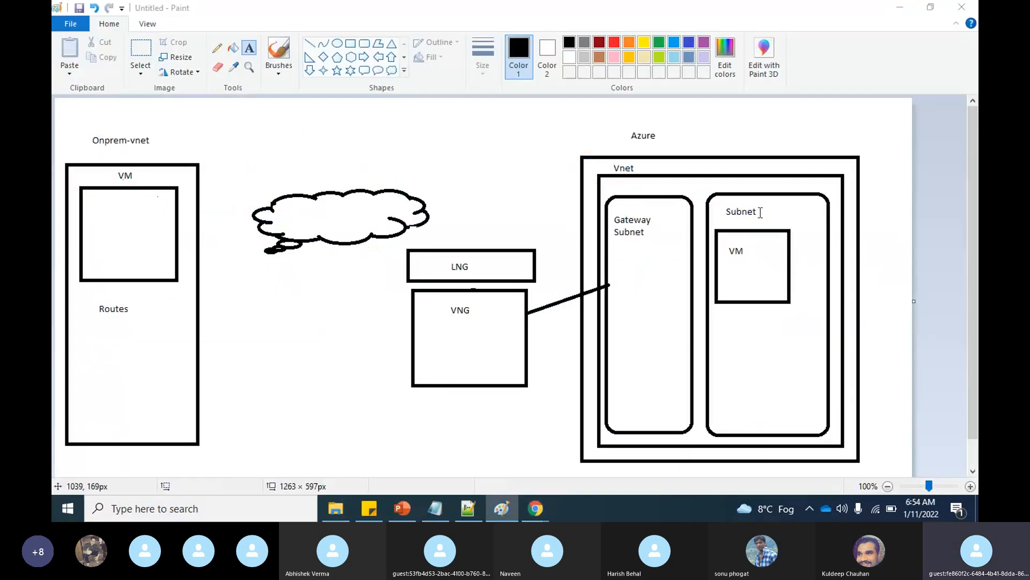
key(alt+Tab)
right_click(128, 10)
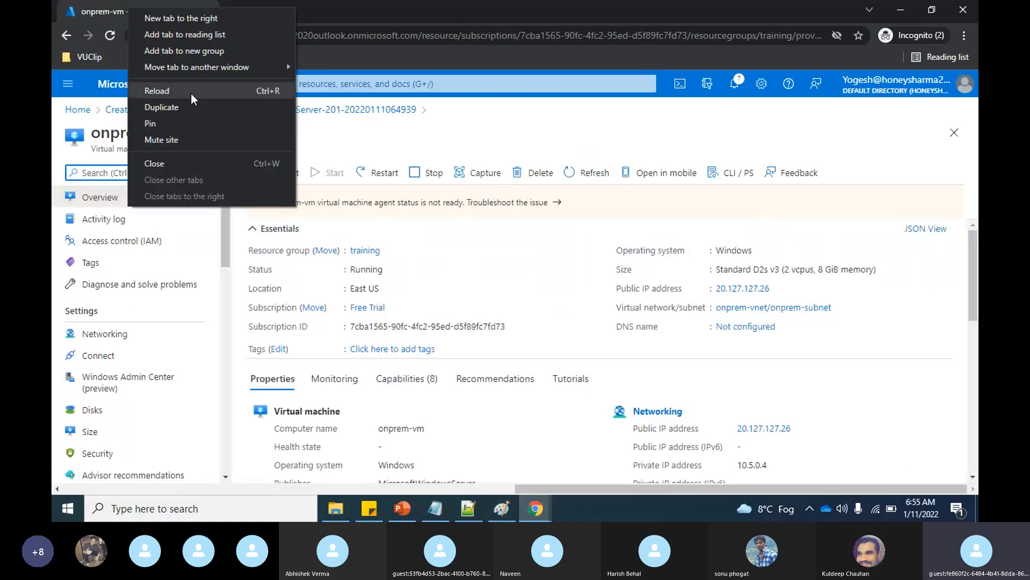
click(192, 108)
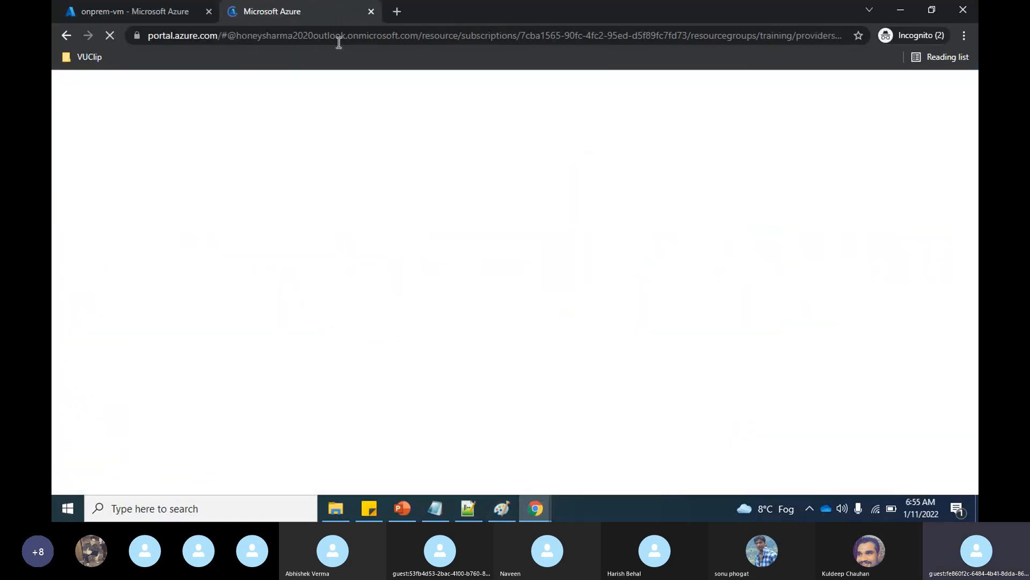
click(119, 6)
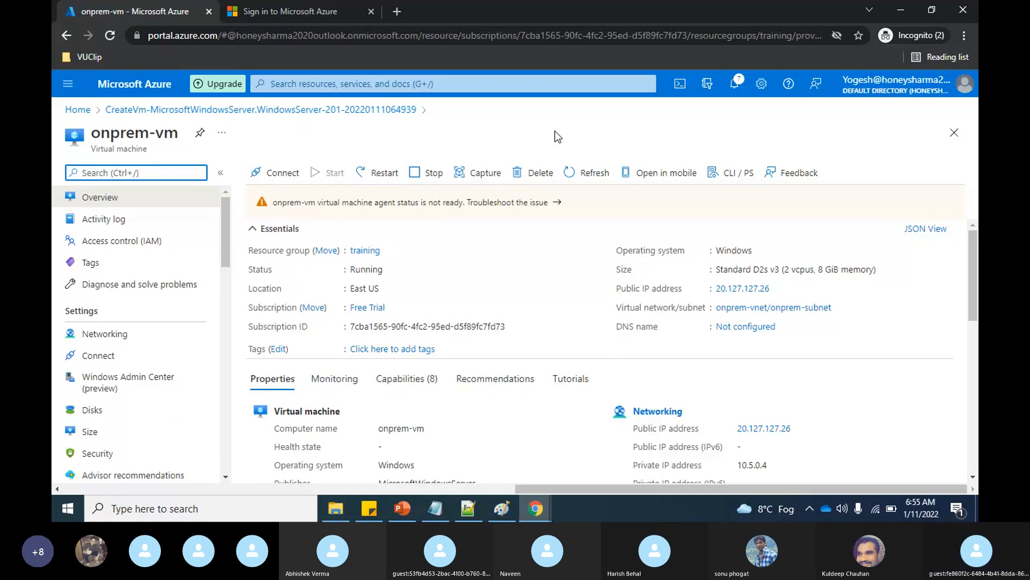
key(alt+Tab)
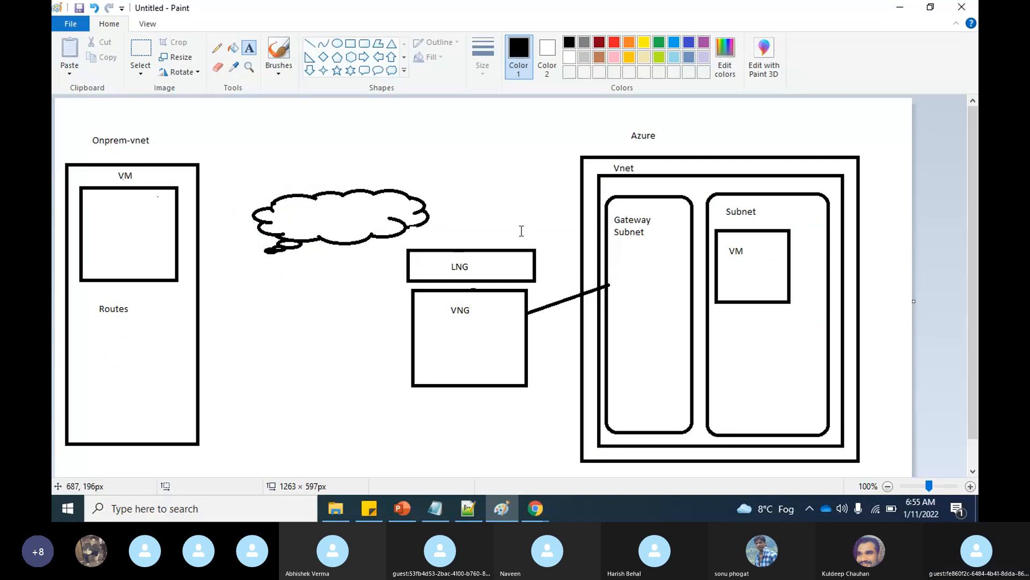
key(alt+Tab)
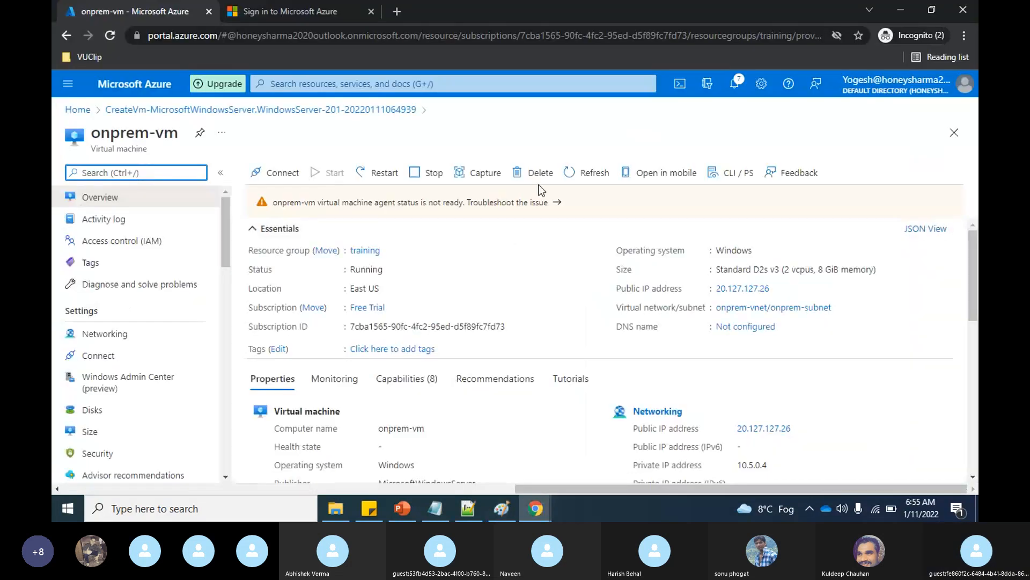
click(276, 1)
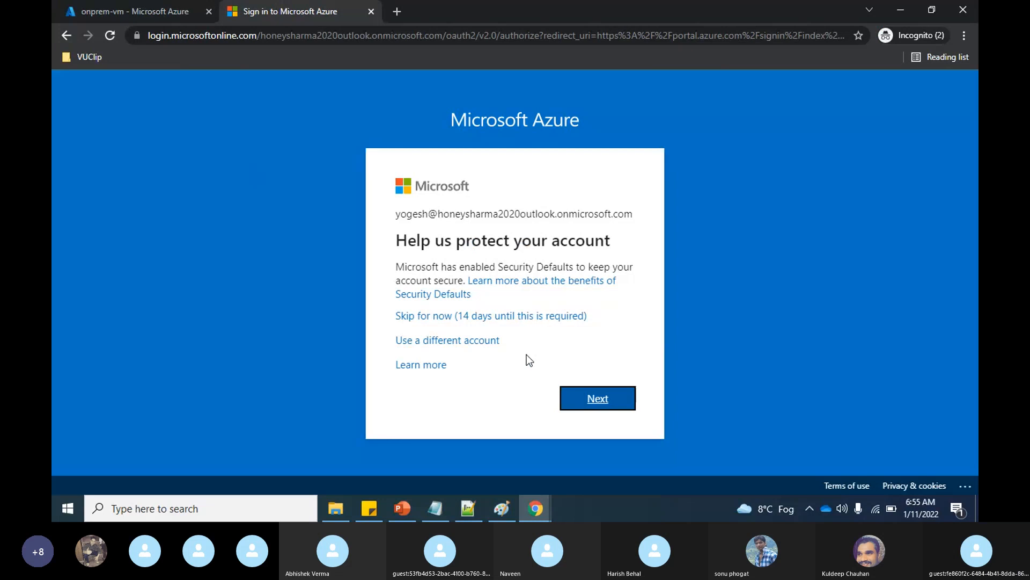
click(592, 398)
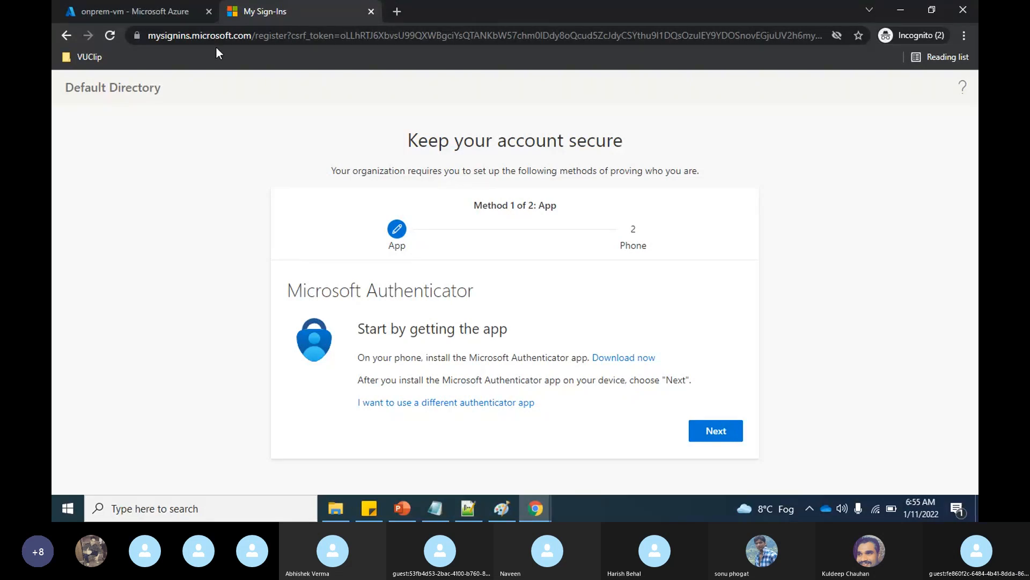
Step: Duplicate the onprem-vm portal page, skip the account protection setup for now, and close the leftover My Sign-Ins page
click(164, 4)
right_click(165, 4)
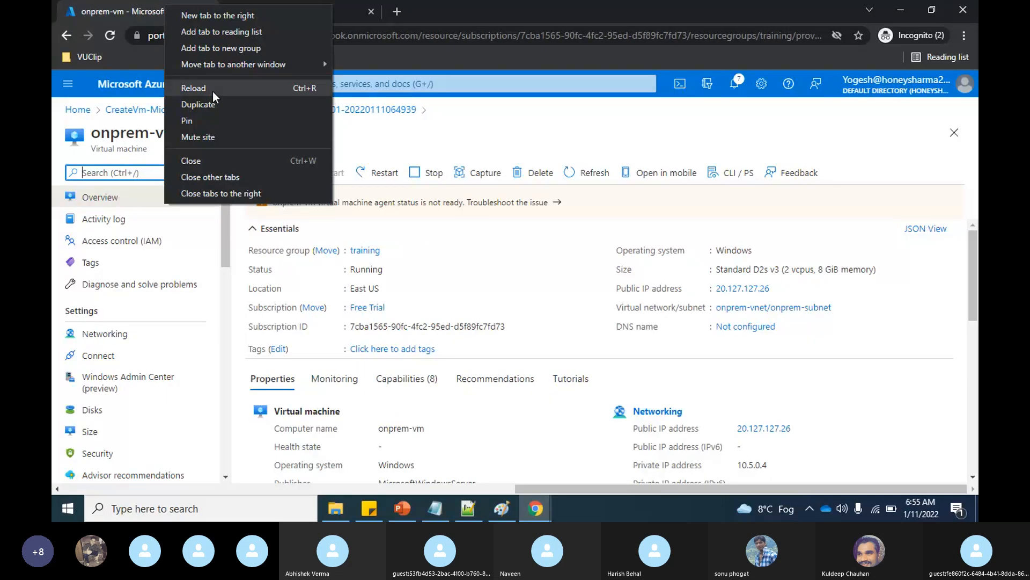
click(213, 102)
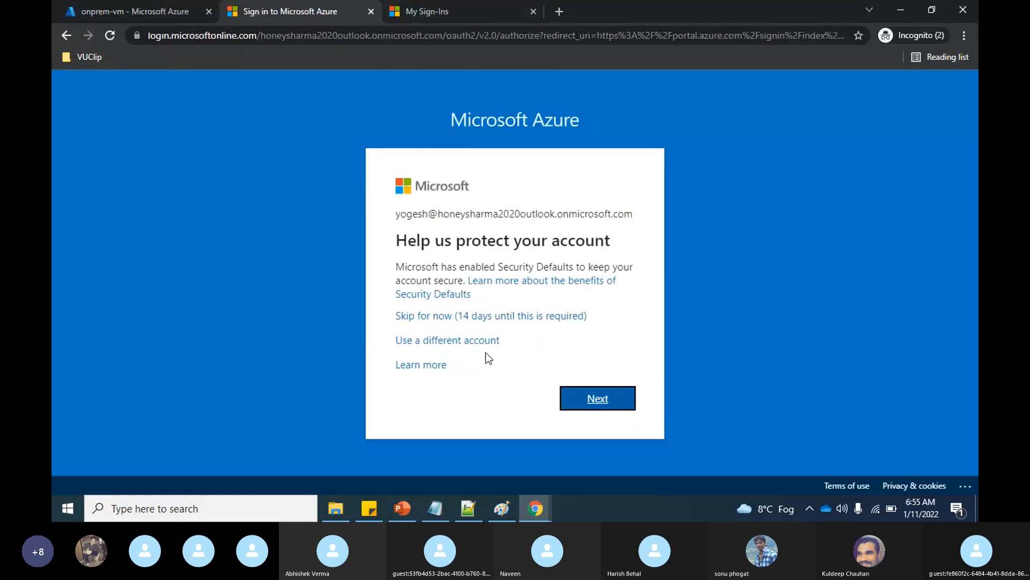
click(444, 317)
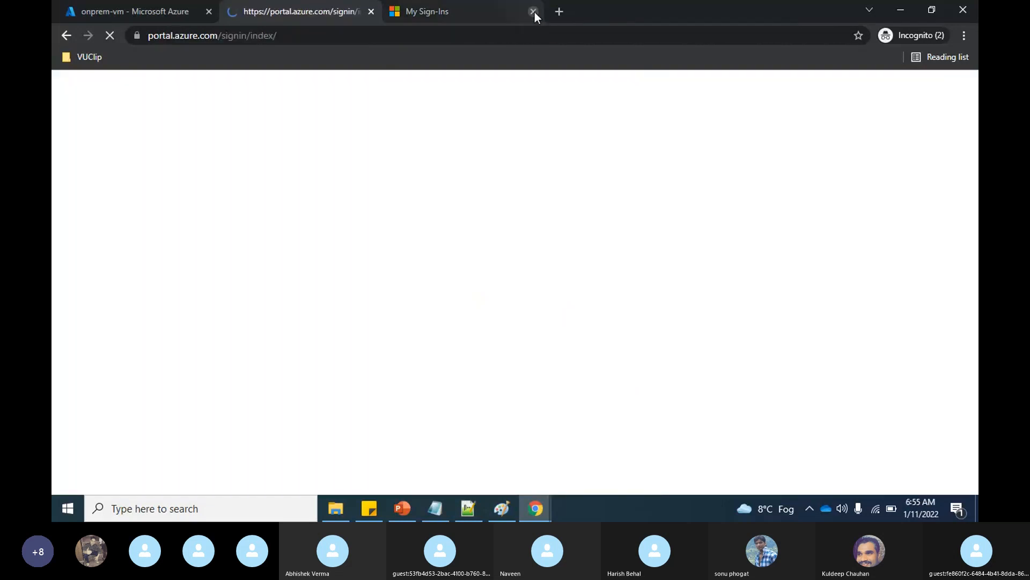
click(534, 12)
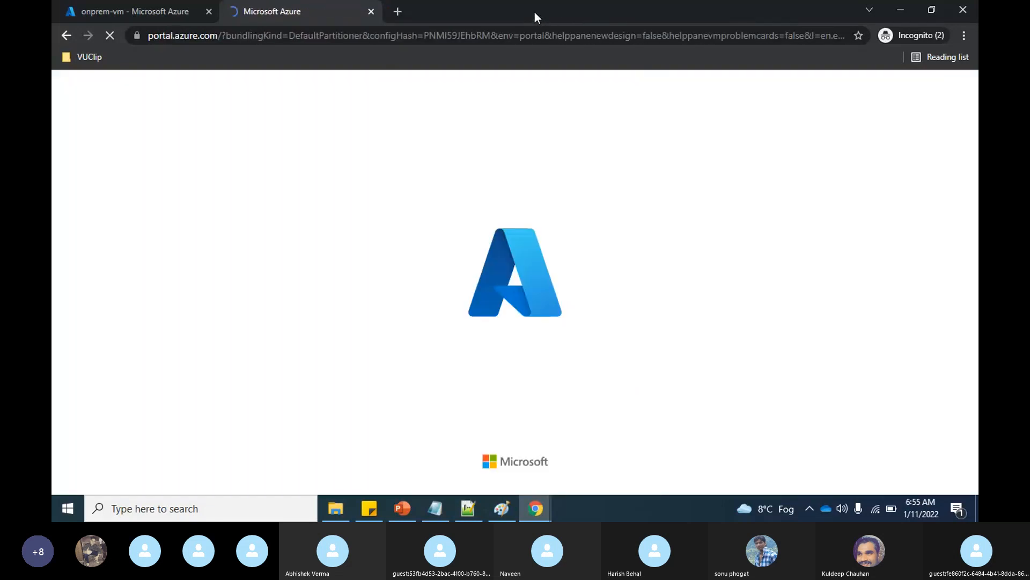
Step: Look over the two open portal pages and switch to Paint to review the network diagram
click(79, 5)
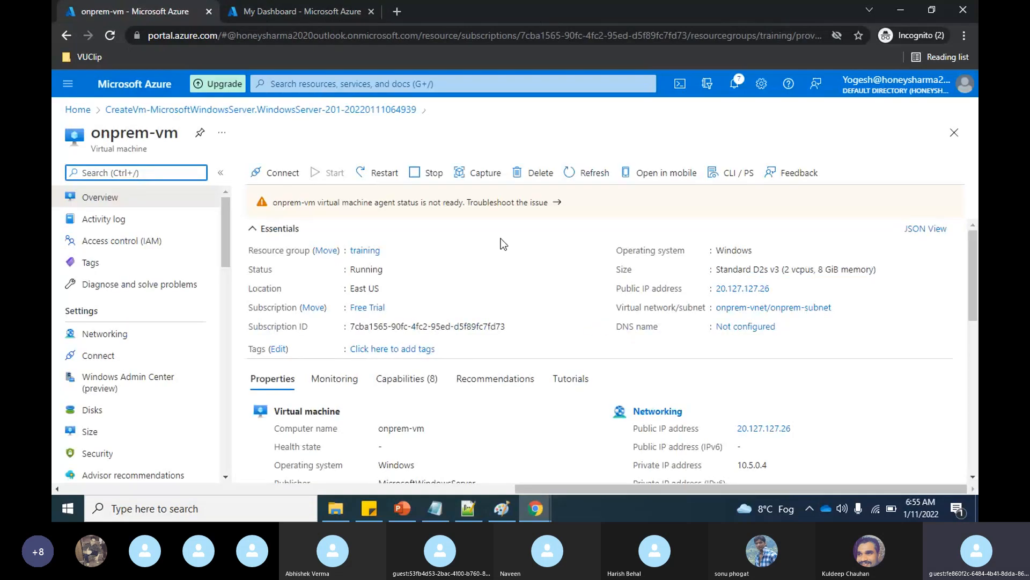
click(308, 5)
key(alt+Tab)
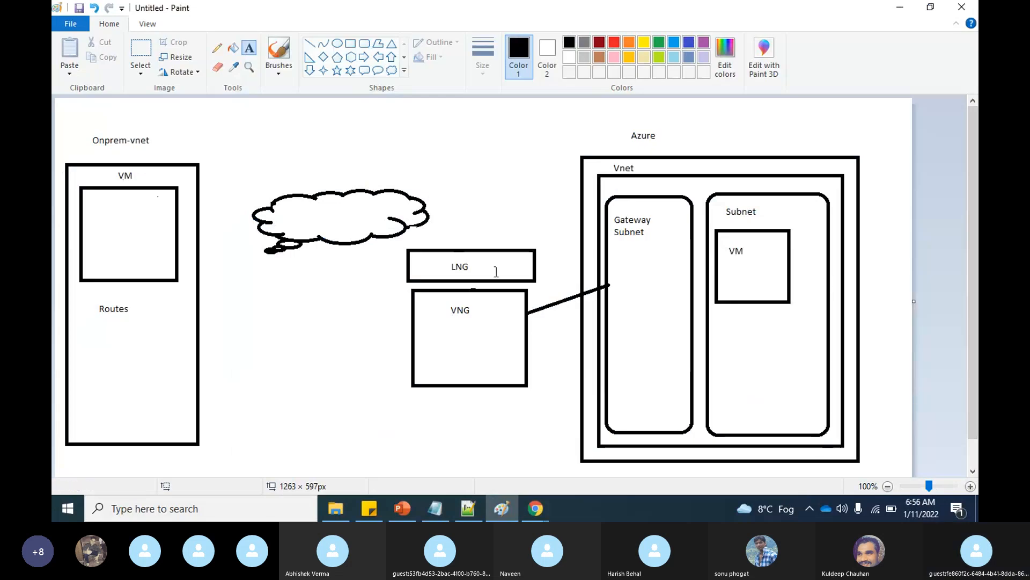
Step: Switch back to the Azure portal, find the Local network gateways service and start creating a local network gateway
key(alt+Tab)
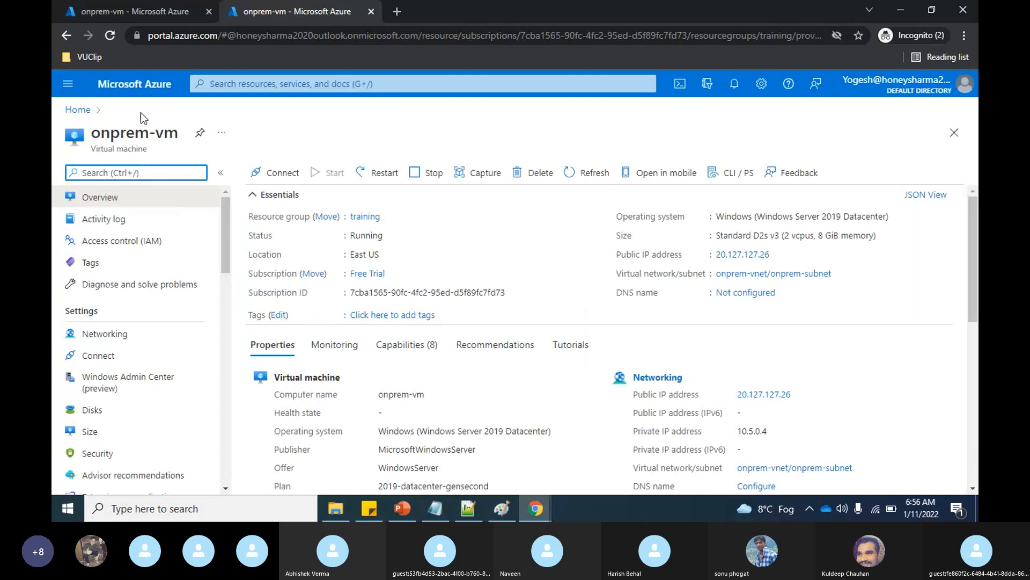
click(149, 84)
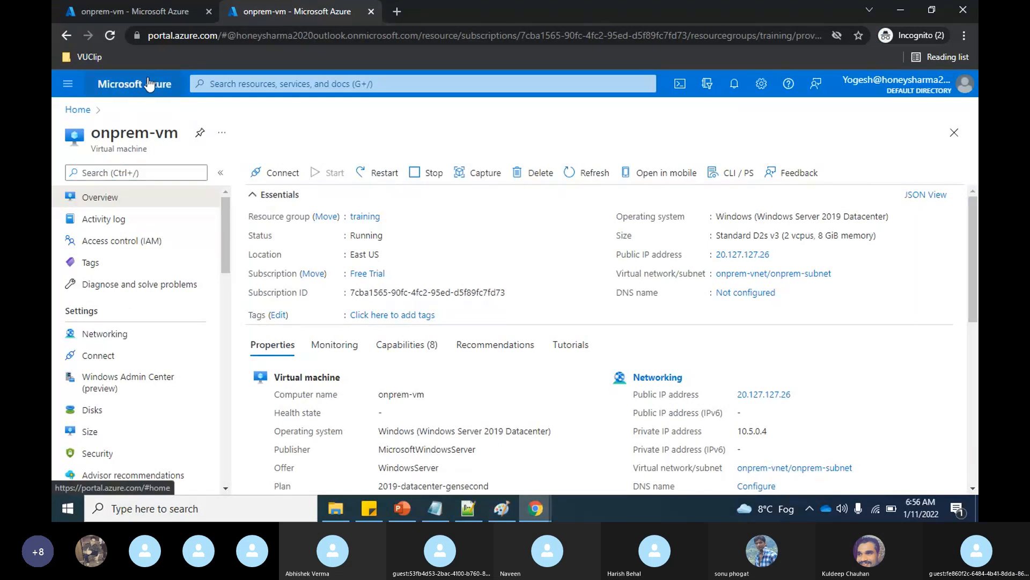
click(328, 82)
text(lon)
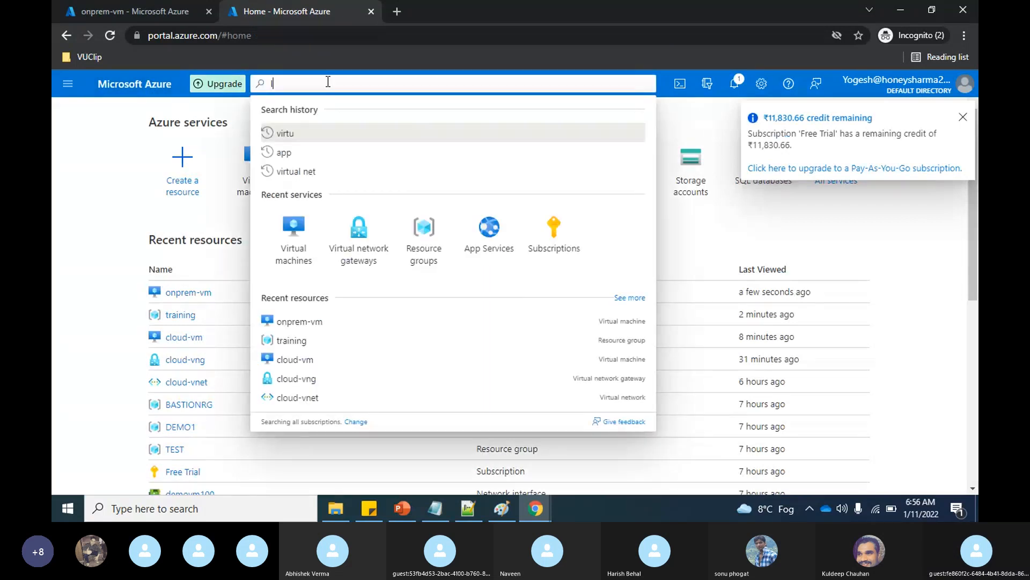
key(BackSpace)
text(cal)
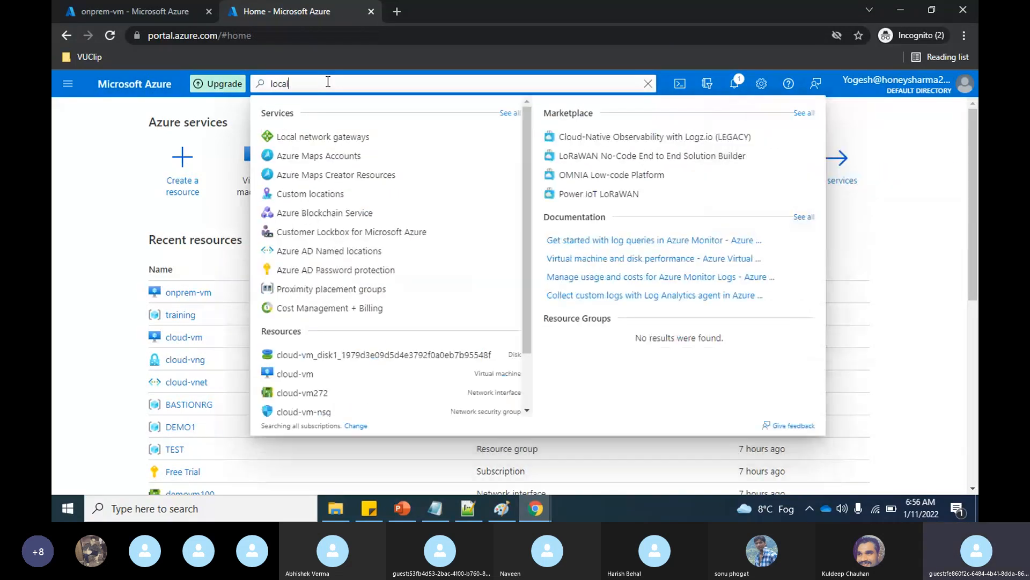
click(357, 136)
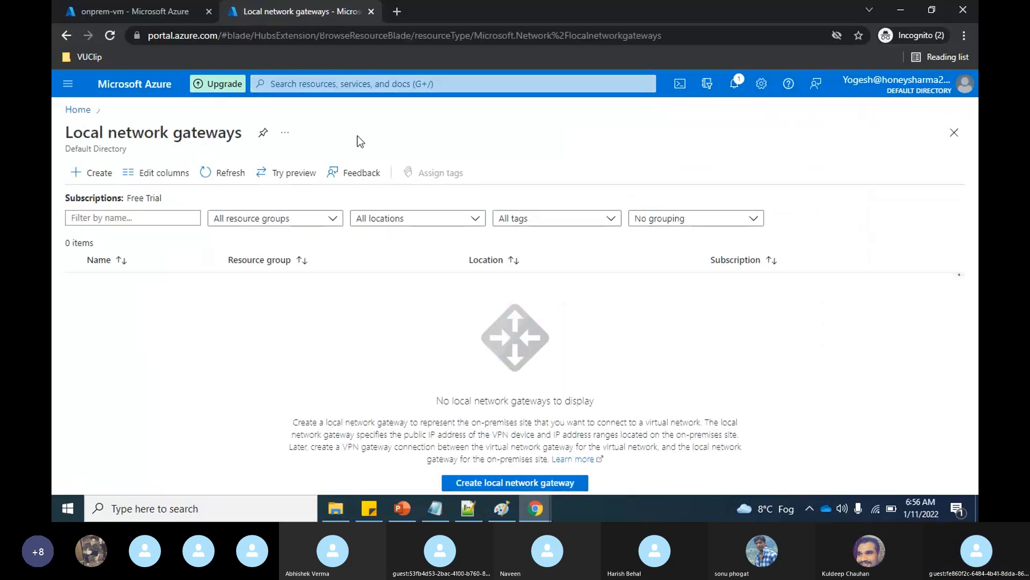
click(537, 484)
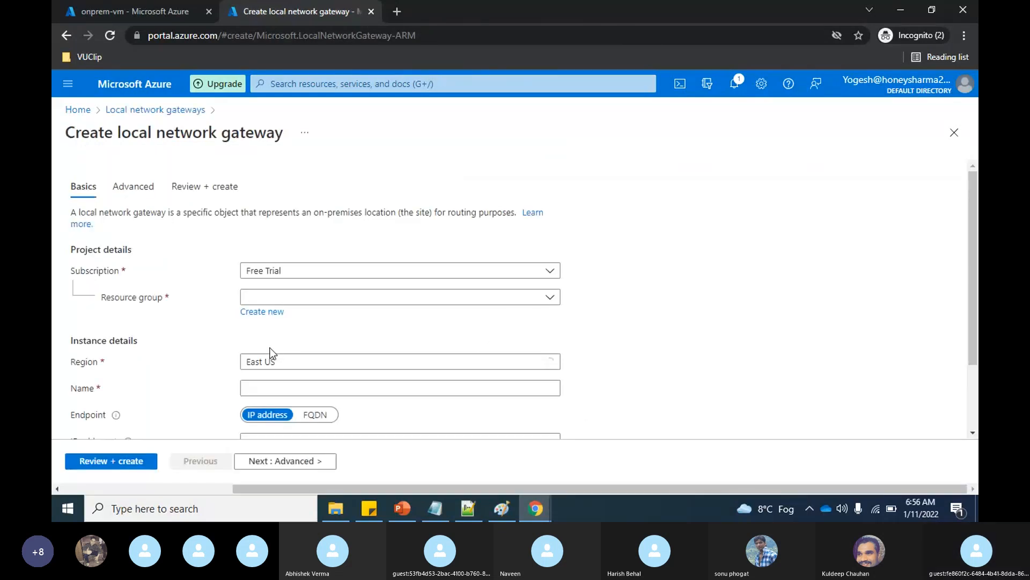
Step: Assign the local network gateway to the training resource group and name it cloud-lng
click(525, 299)
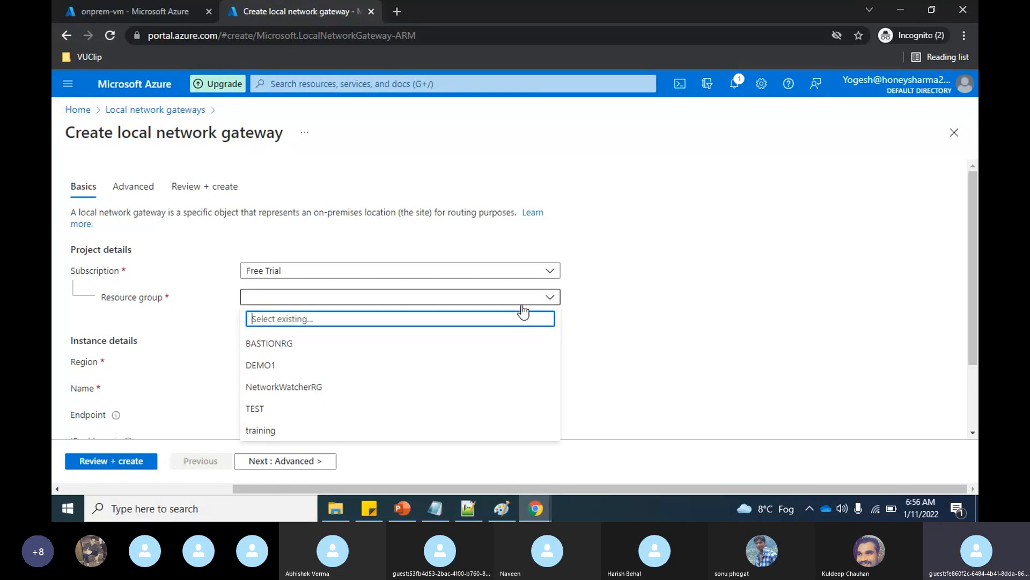
click(253, 435)
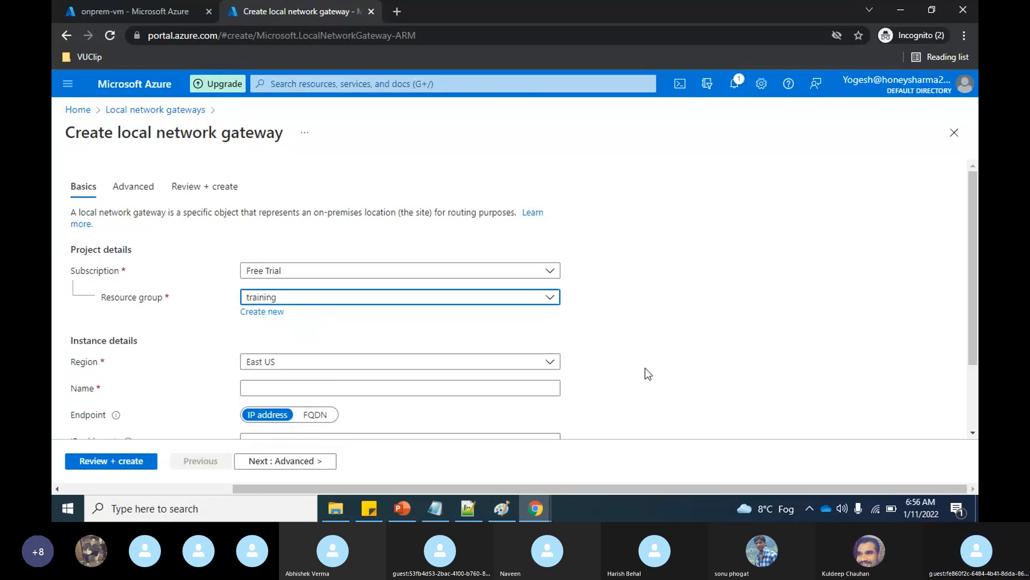
scroll(645, 369, down, 2)
click(436, 297)
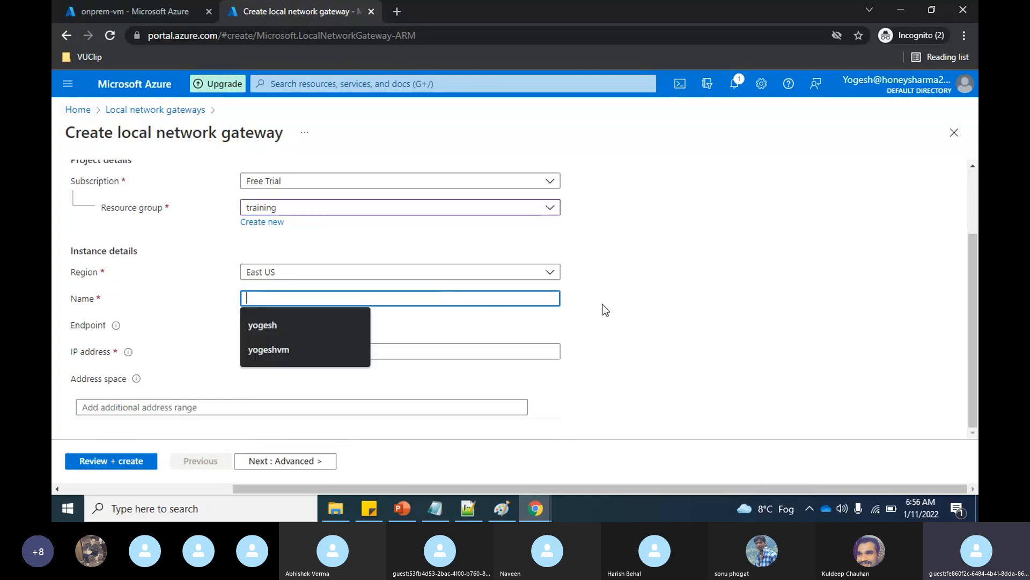
text(cloud-lng)
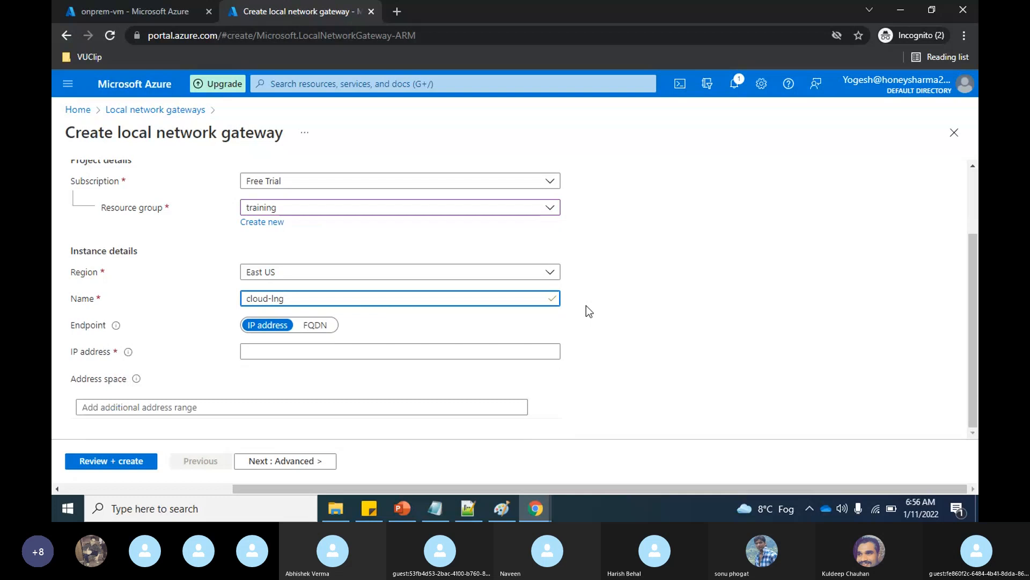
Step: Copy onprem-vm's public IP address, 20.127.127.26, into the local network gateway's IP address
click(329, 352)
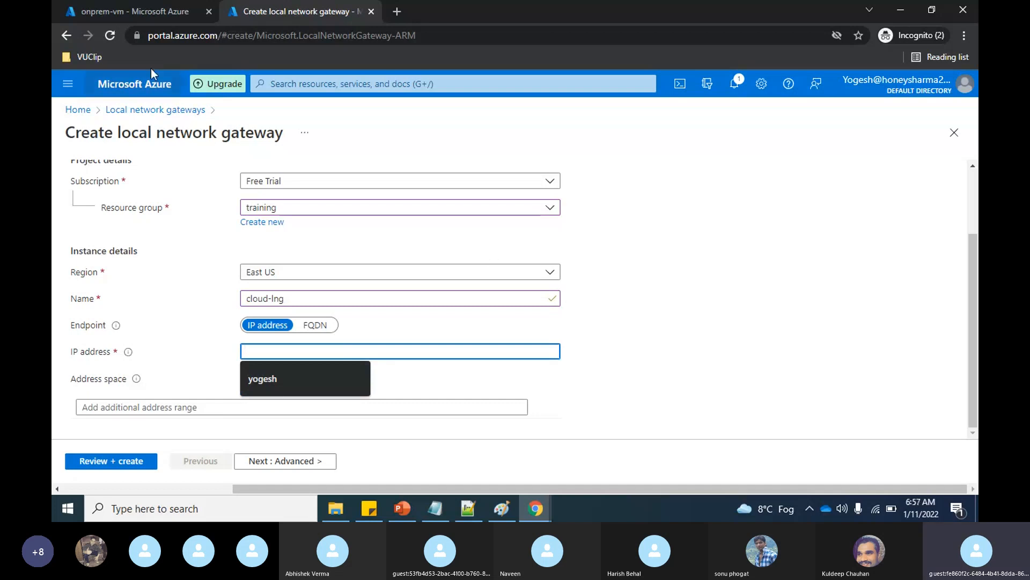
click(135, 12)
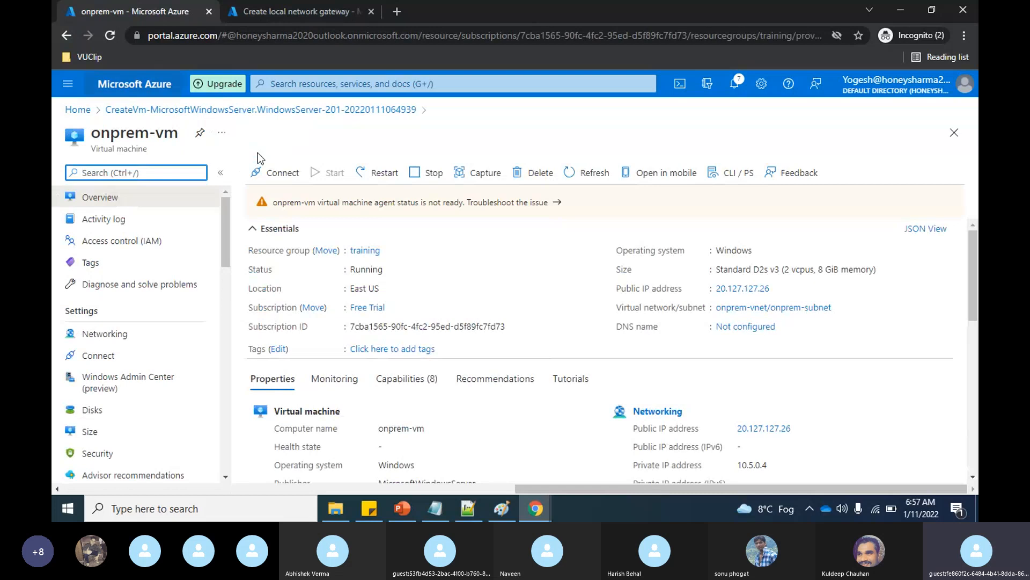
click(501, 508)
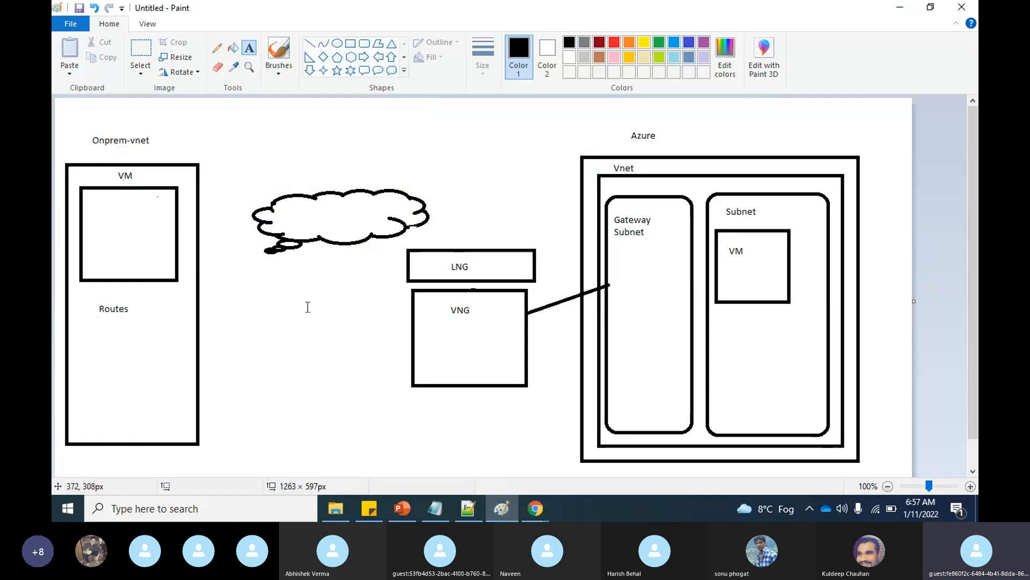
key(alt+Tab)
click(779, 290)
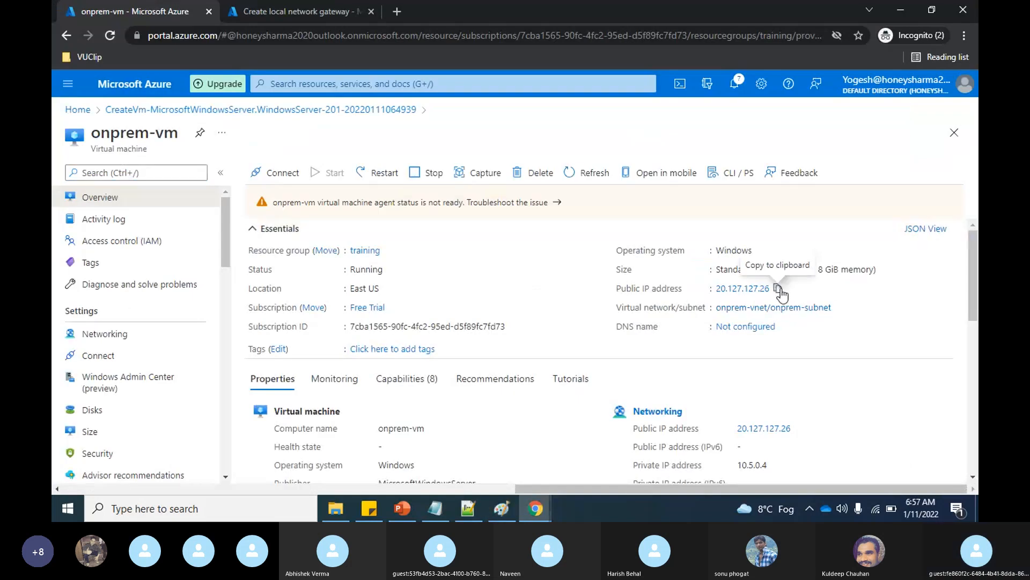
click(276, 2)
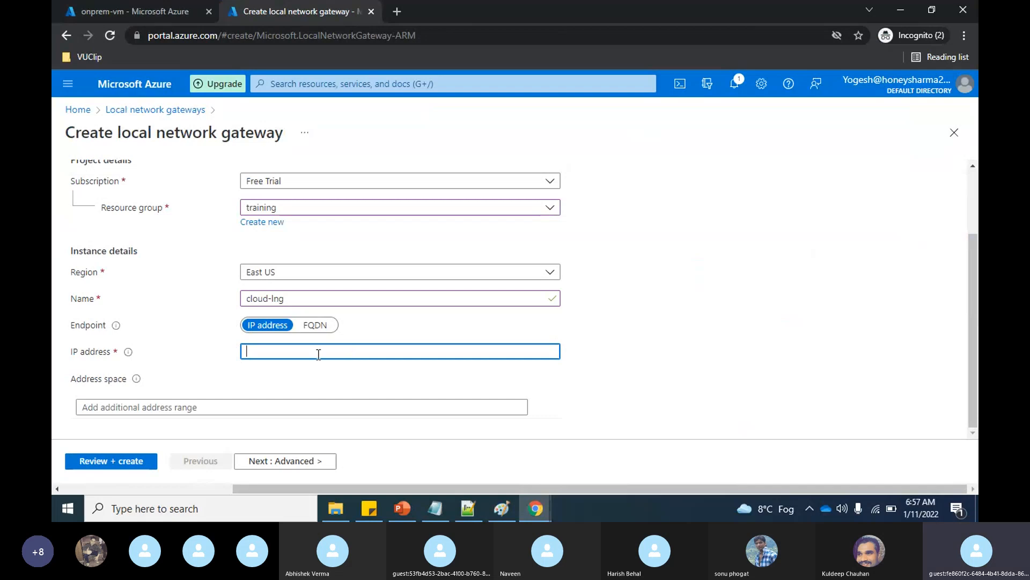
key(ctrl+v)
key(Tab)
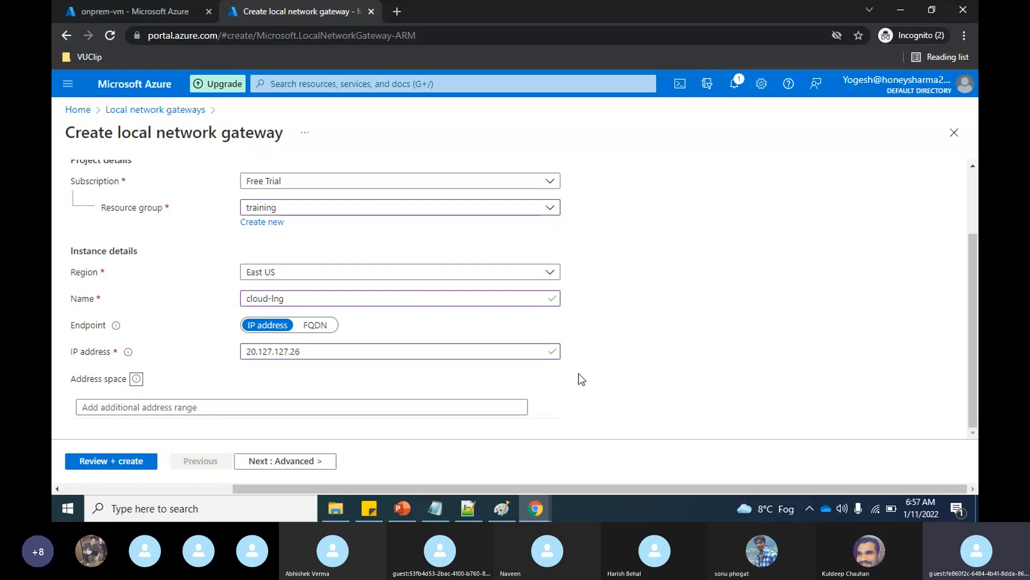
Step: Consult onprem-vm's networking details and the Paint diagram, and set the local network gateway's address space to 10.5.0.0/16
click(216, 408)
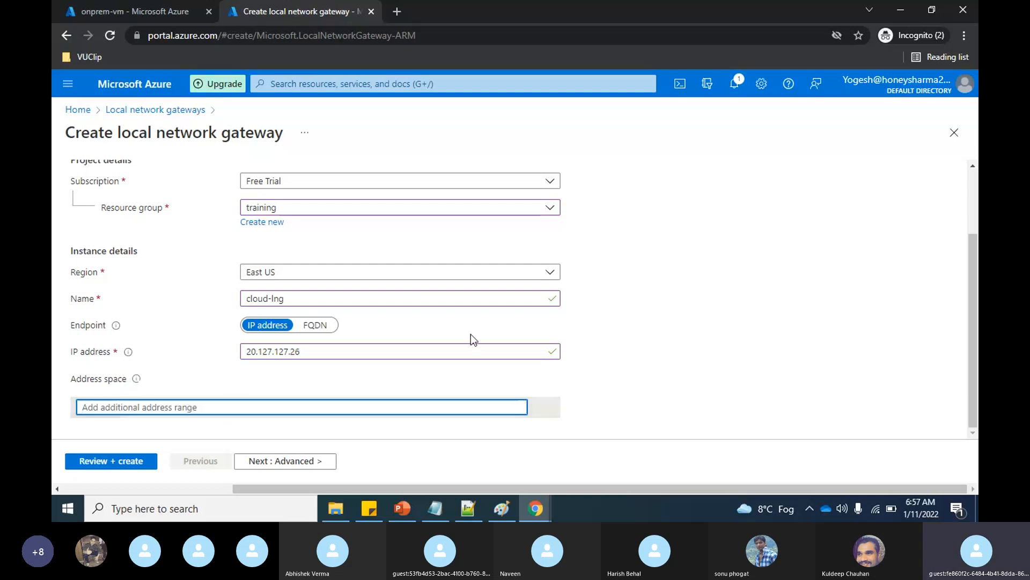
click(149, 15)
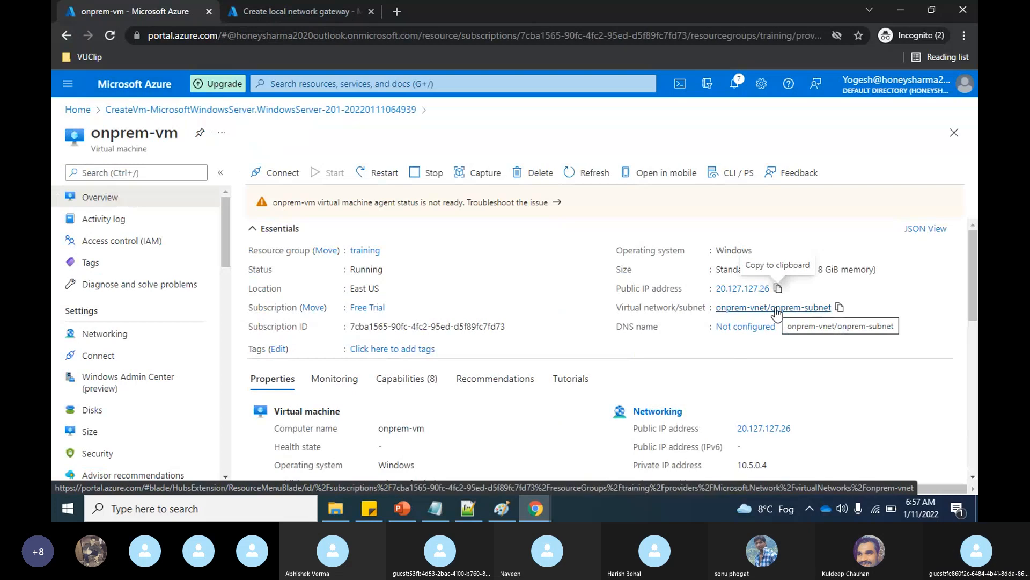
scroll(827, 357, down, 1)
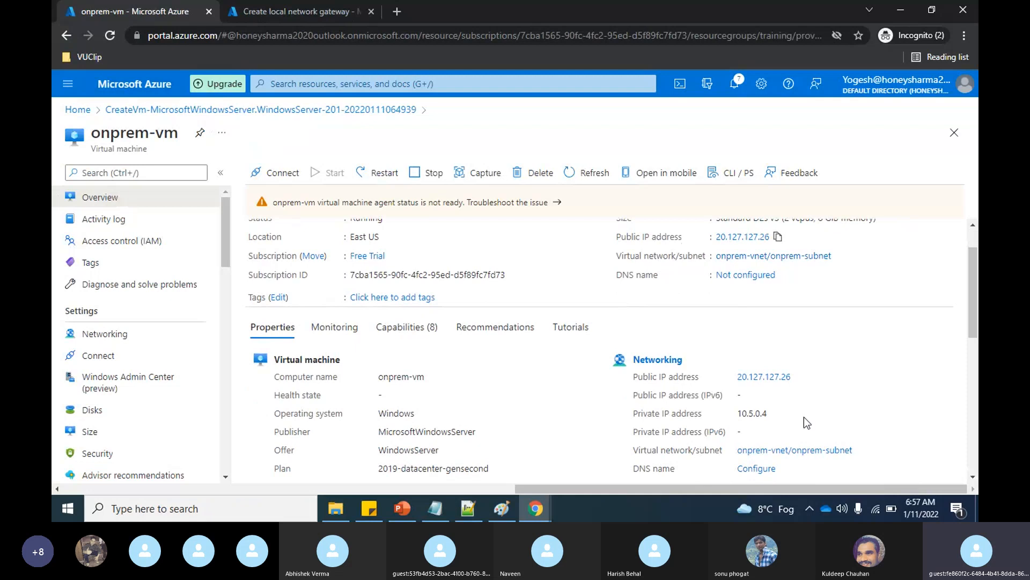
key(alt+Tab)
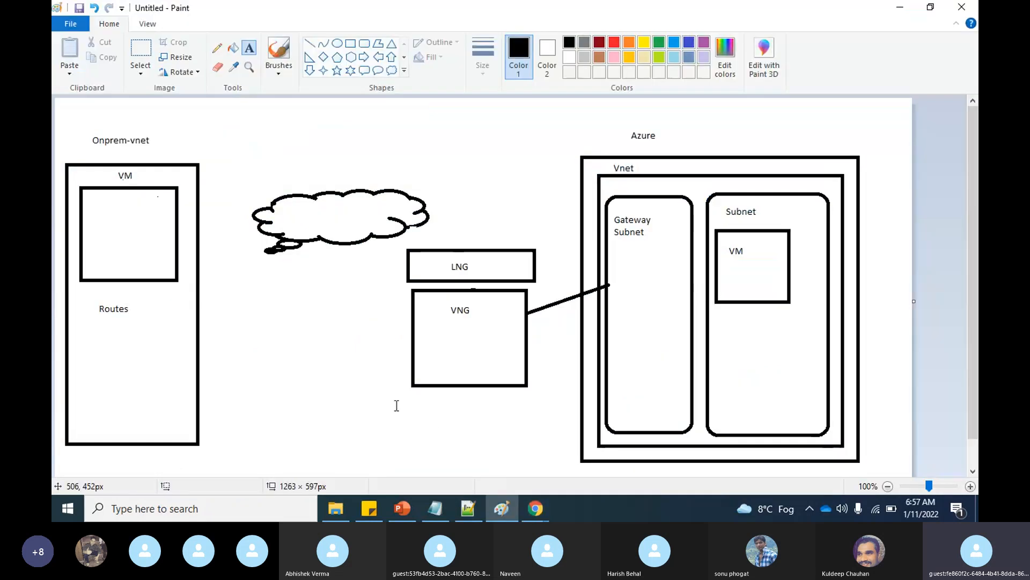
key(alt+Tab)
click(284, 2)
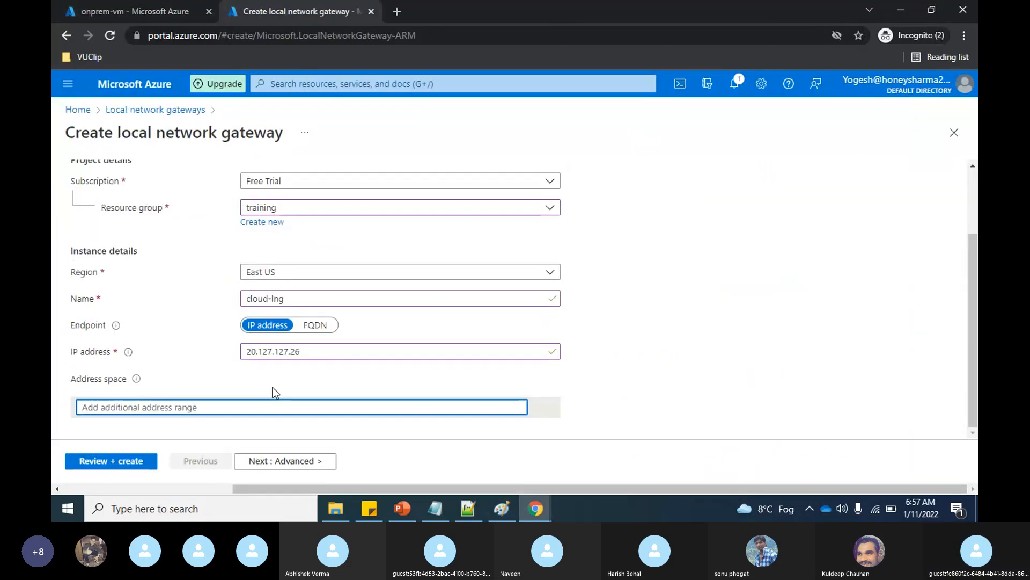
text(10)
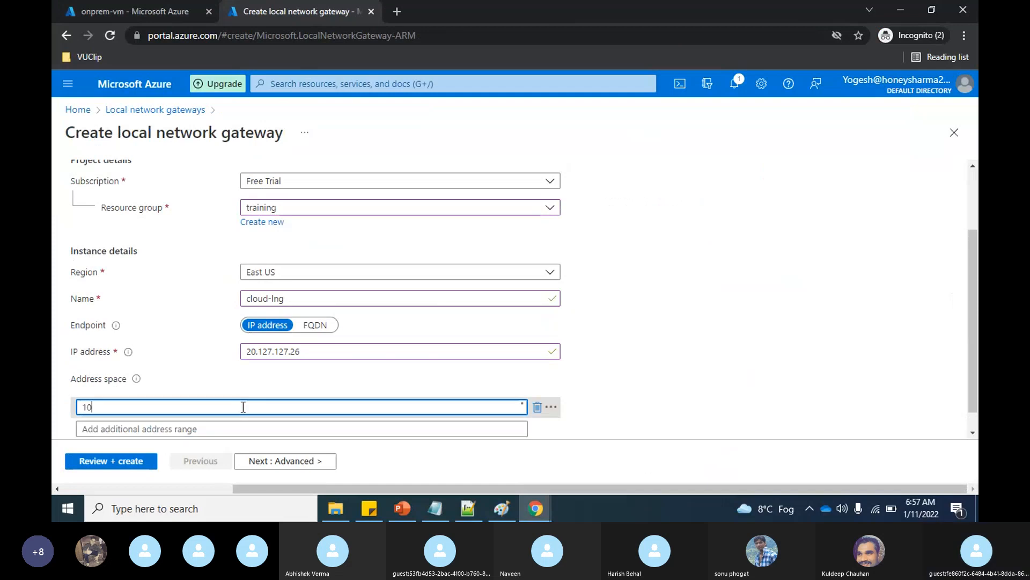
text(.0)
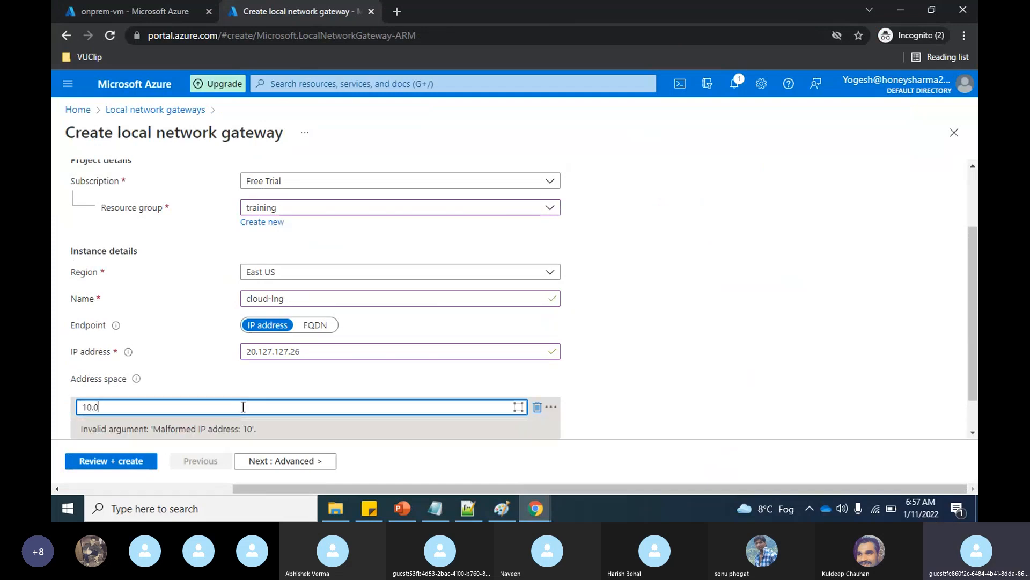
key(BackSpace)
text(5.0.0/16)
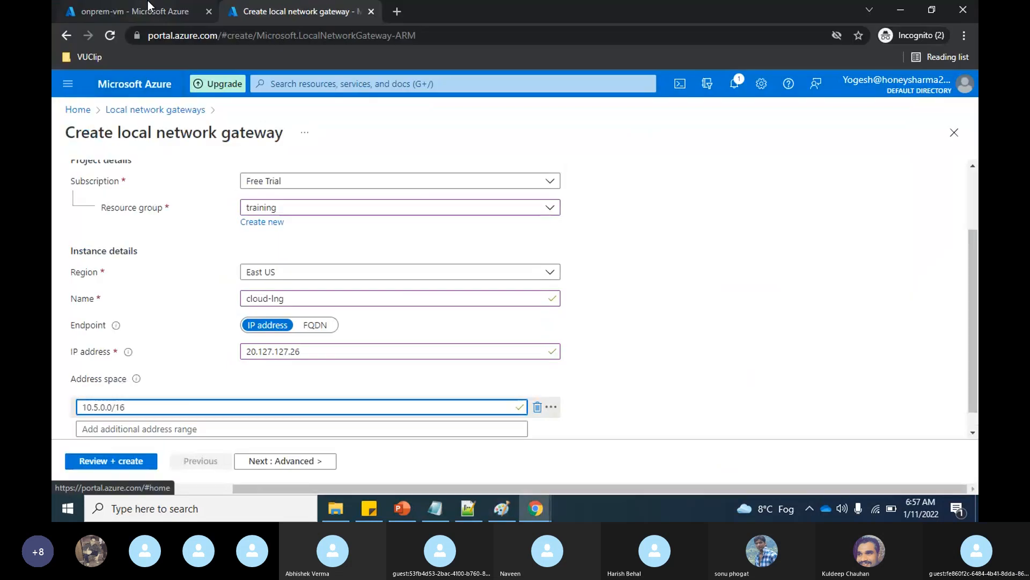
Step: Check the address space of onprem-vnet, compare the gateway settings with the Paint diagram and return to the gateway form
click(147, 5)
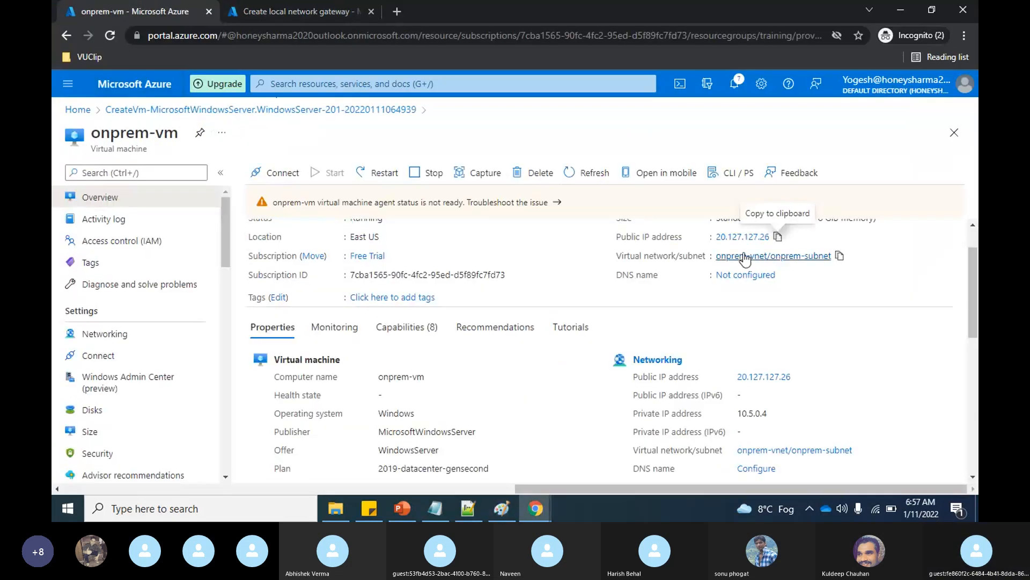
click(789, 257)
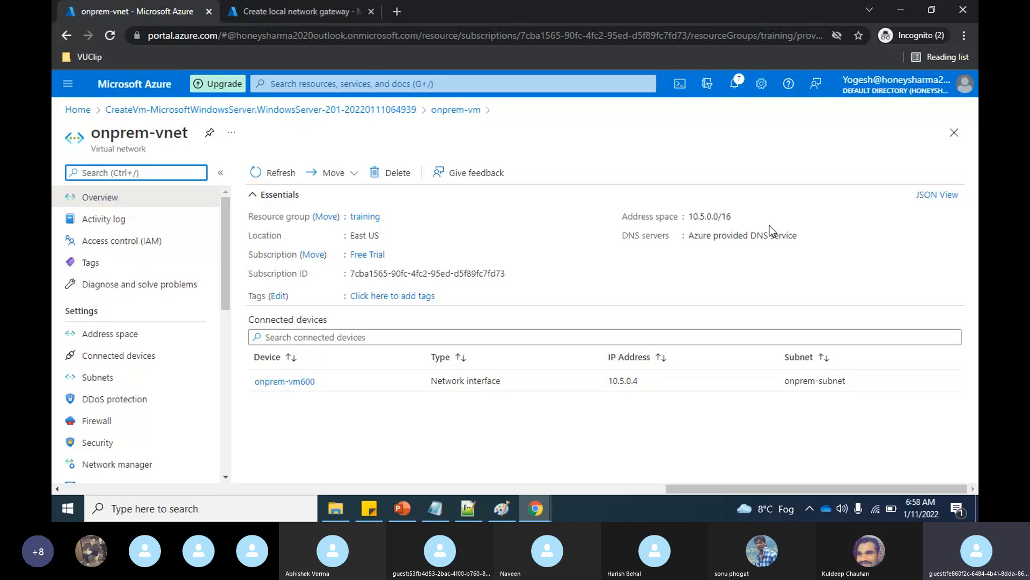
key(alt+Tab)
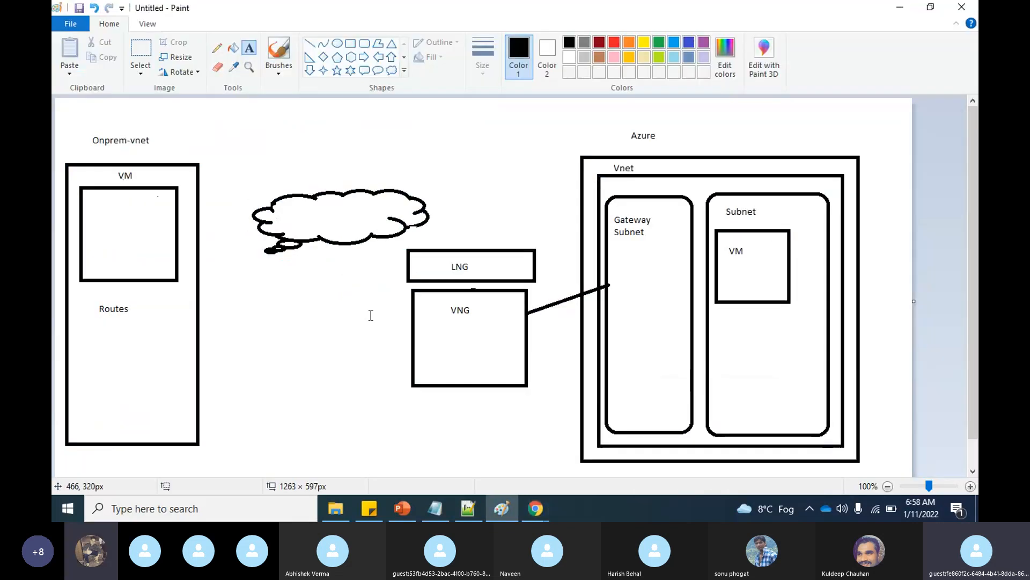
key(alt+Tab)
click(311, 4)
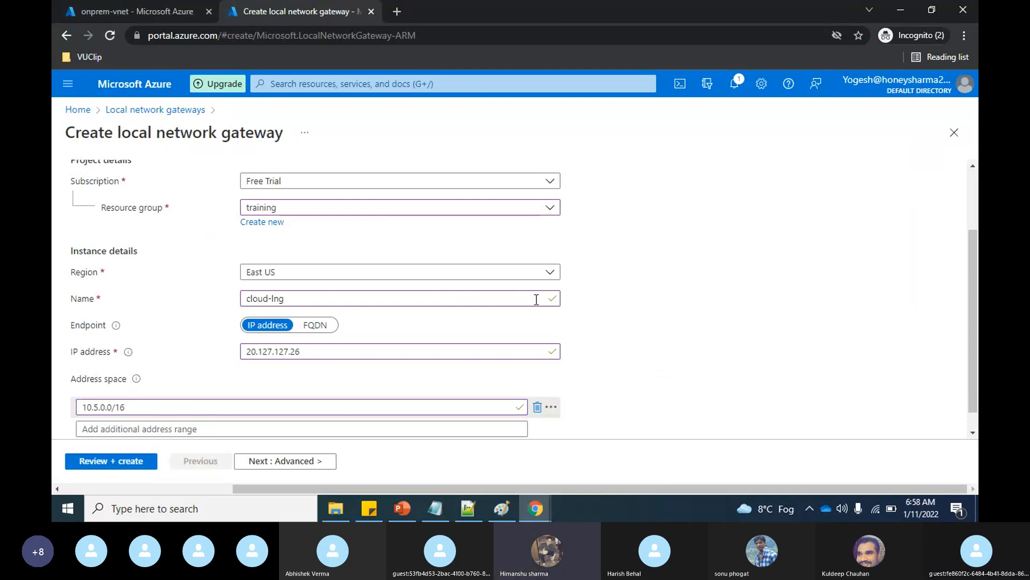
click(501, 508)
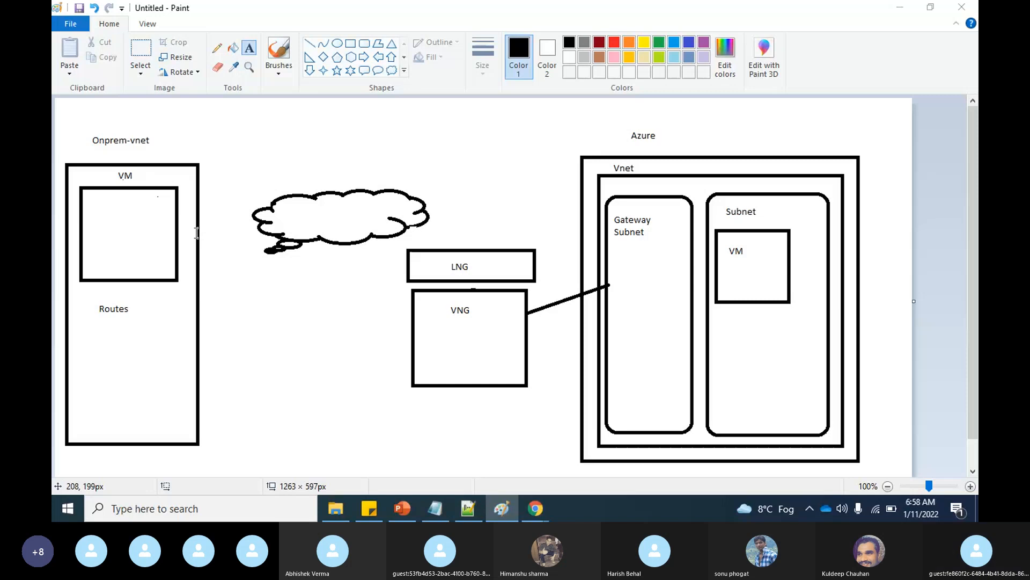
key(alt+Tab)
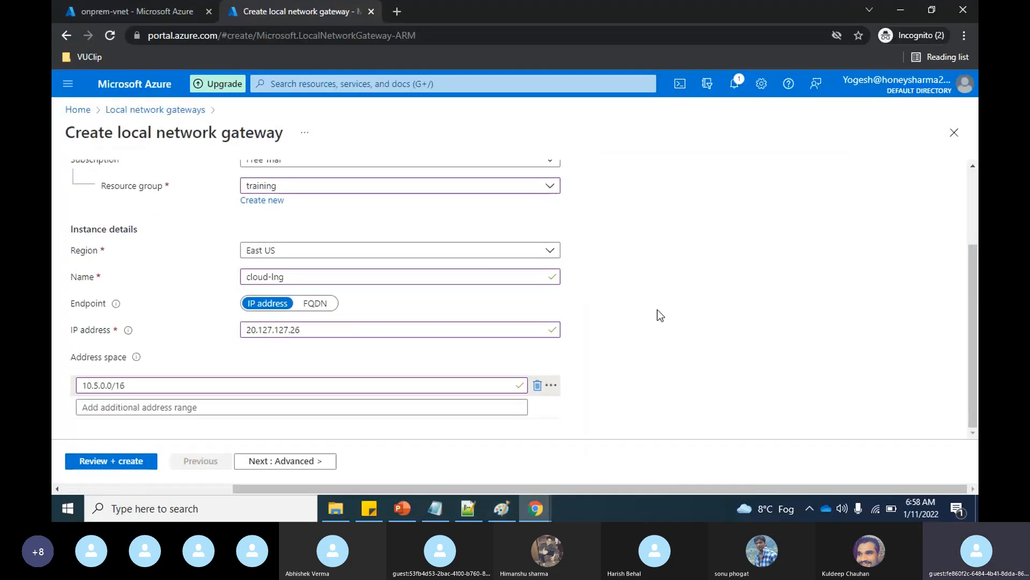
Step: Keep BGP settings unconfigured, create the cloud-lng local network gateway, and check its deployment after a look at the Paint diagram
click(309, 461)
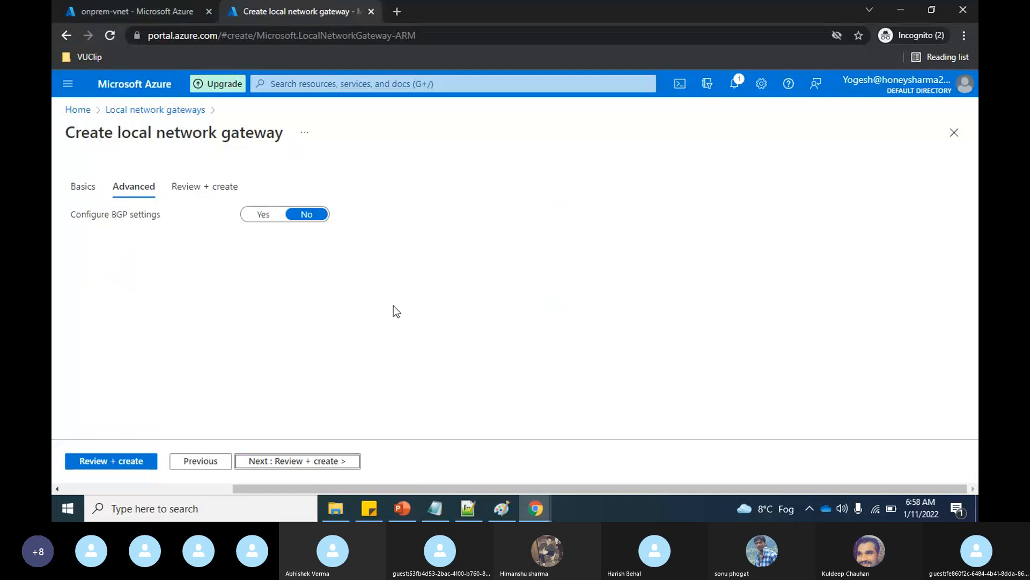
click(288, 465)
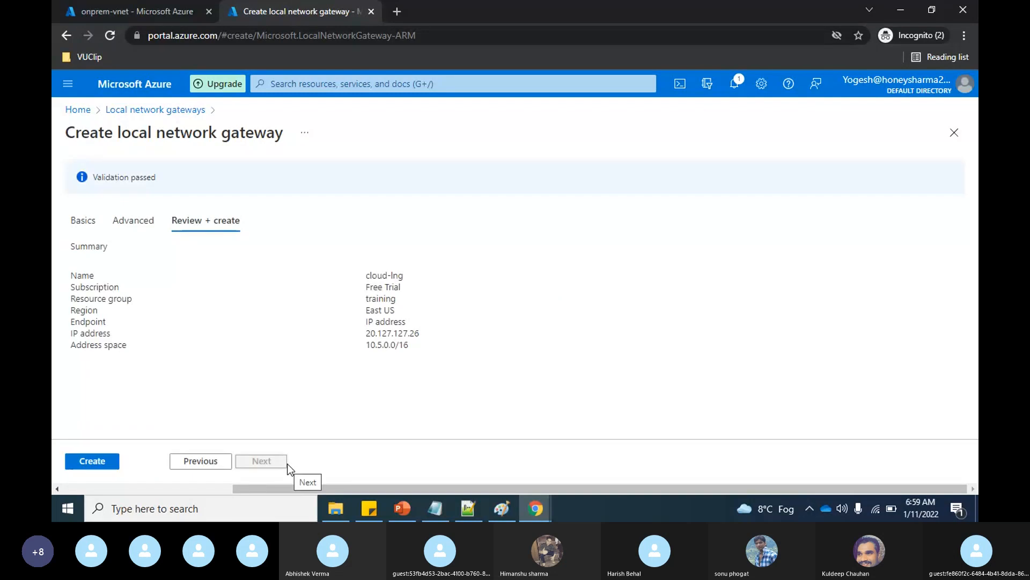
click(93, 461)
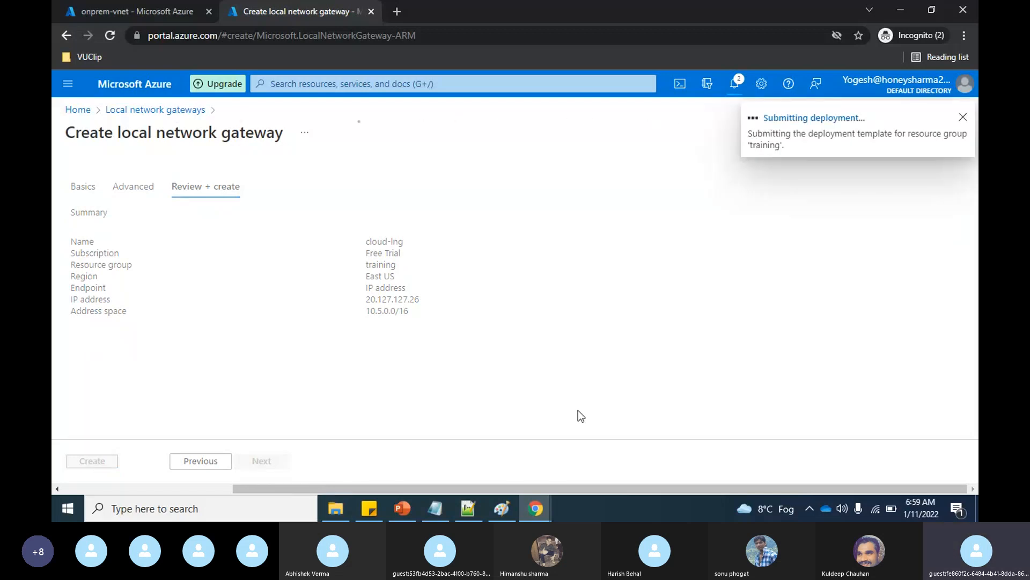
click(510, 509)
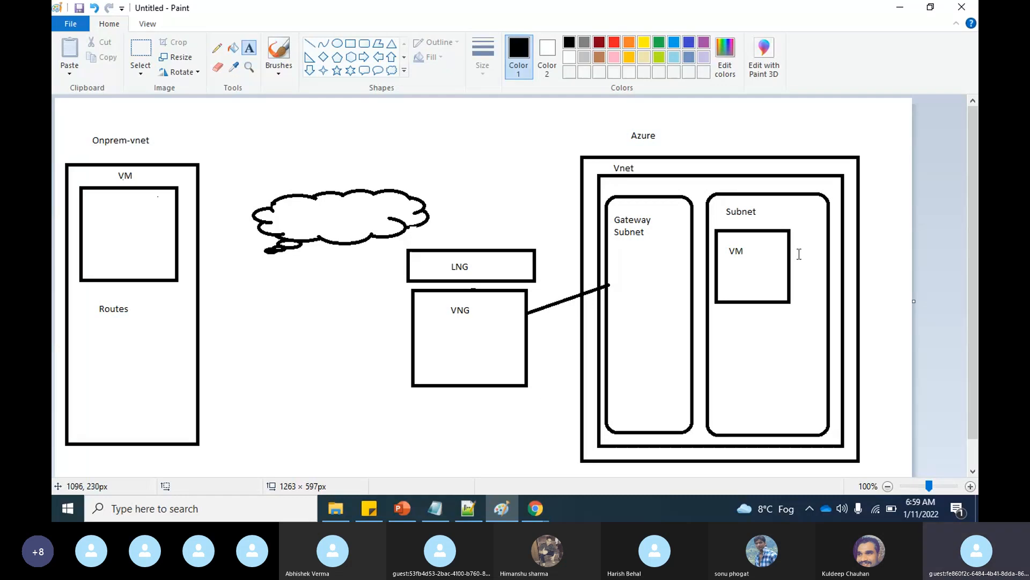
key(alt+Tab)
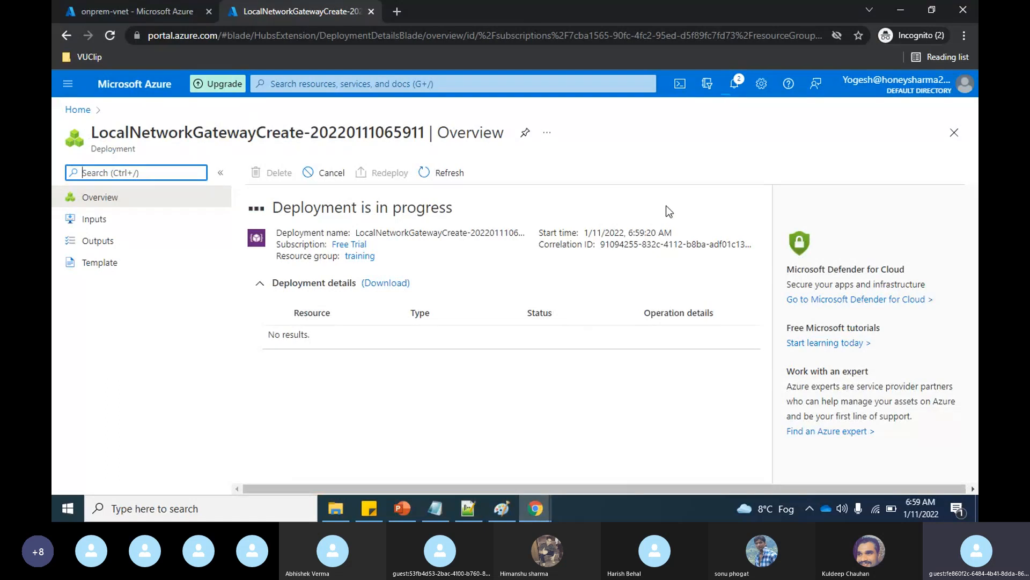
Step: Open the onprem-vm virtual machine's overview in the Azure portal and copy its public IP address
click(100, 4)
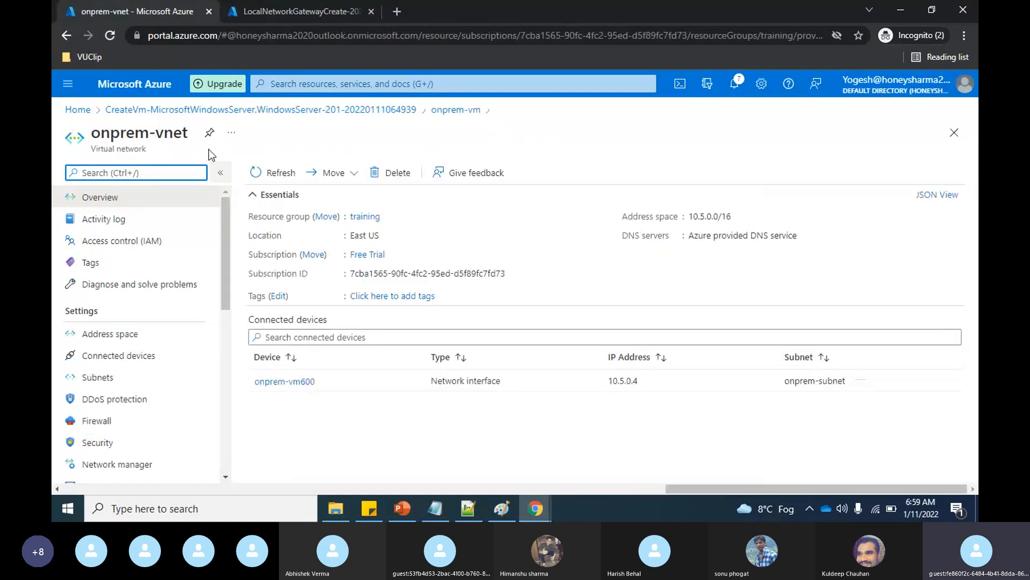
click(112, 88)
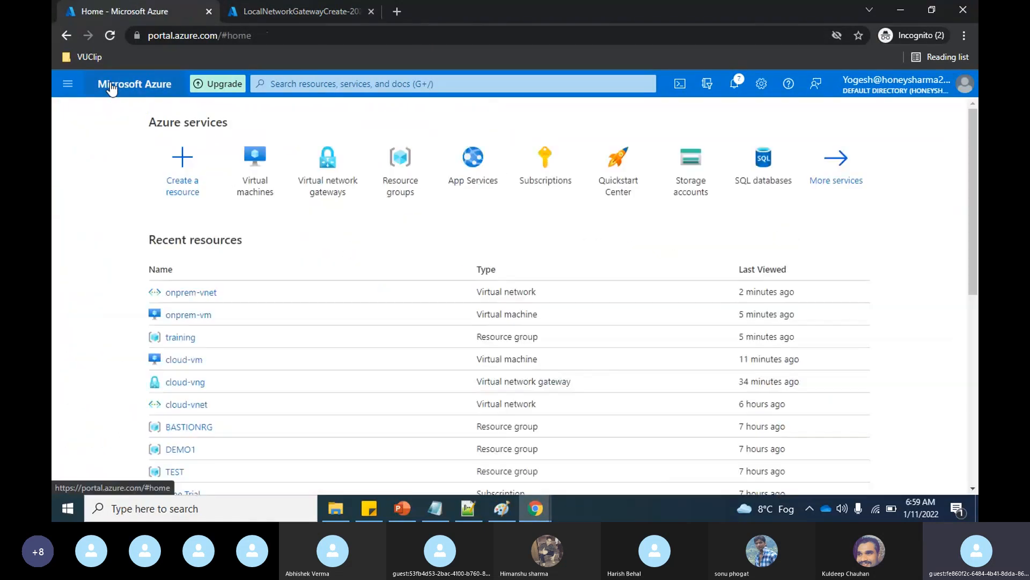
click(266, 201)
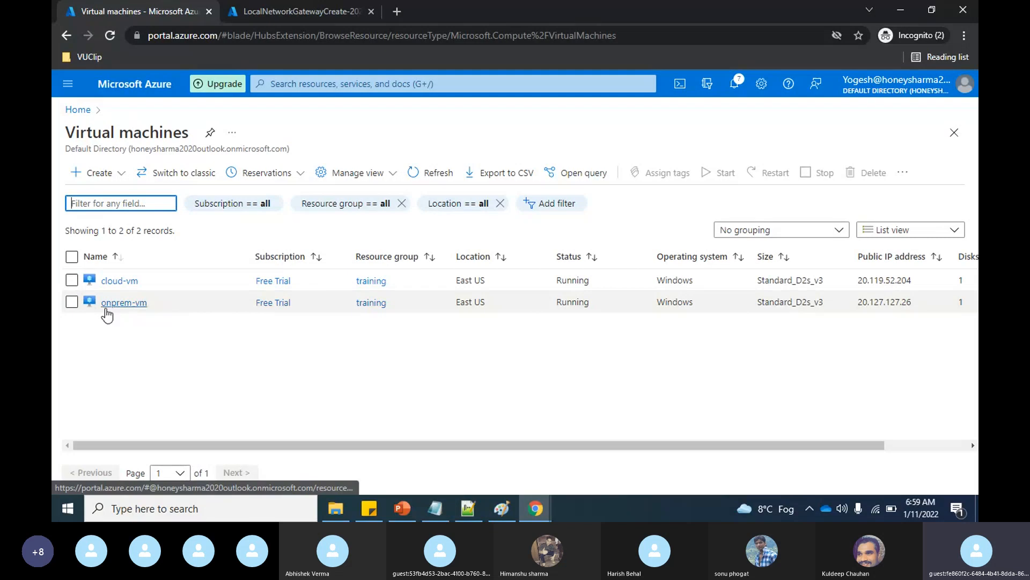
mouse_move(96, 304)
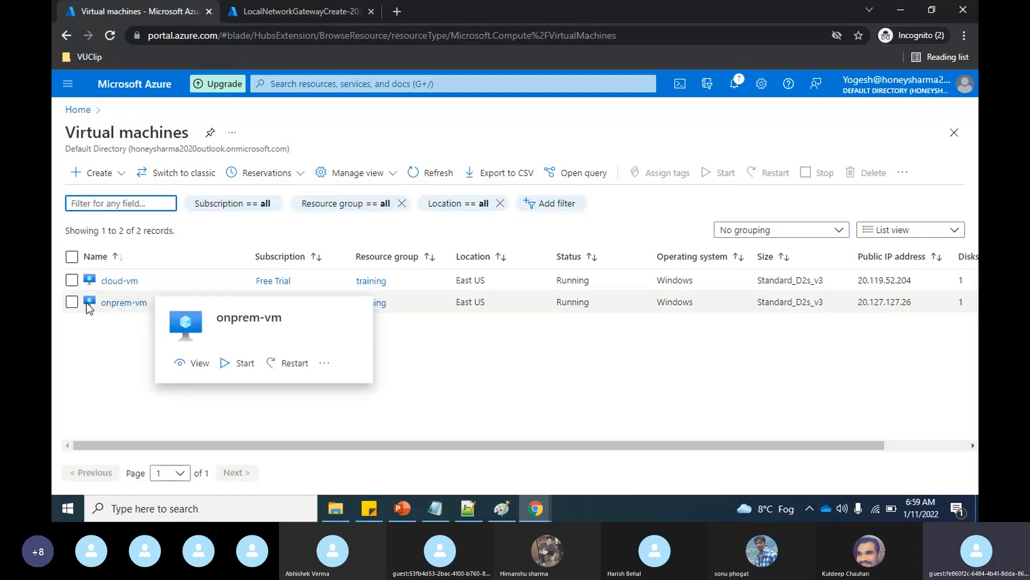
click(125, 302)
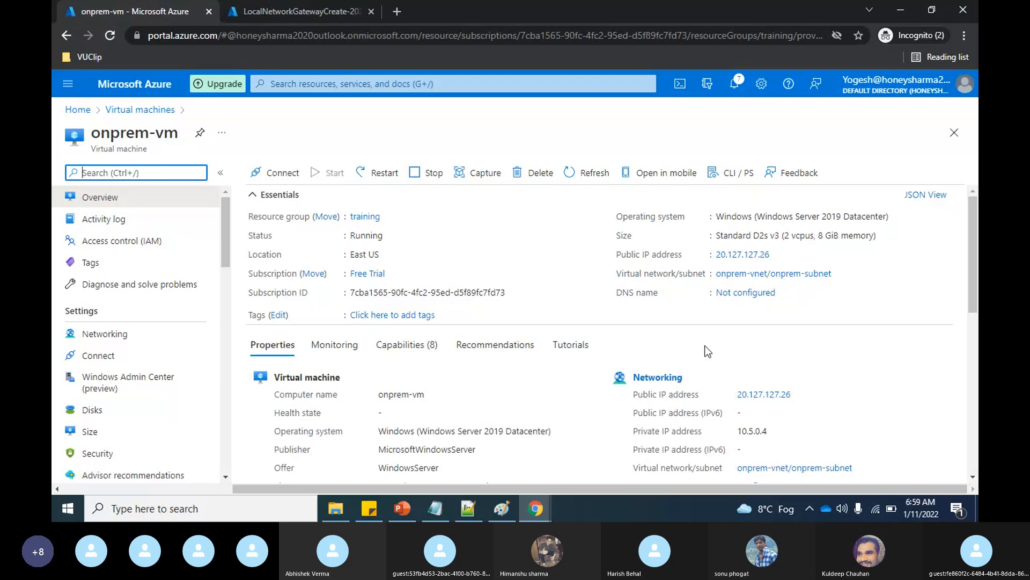
click(775, 255)
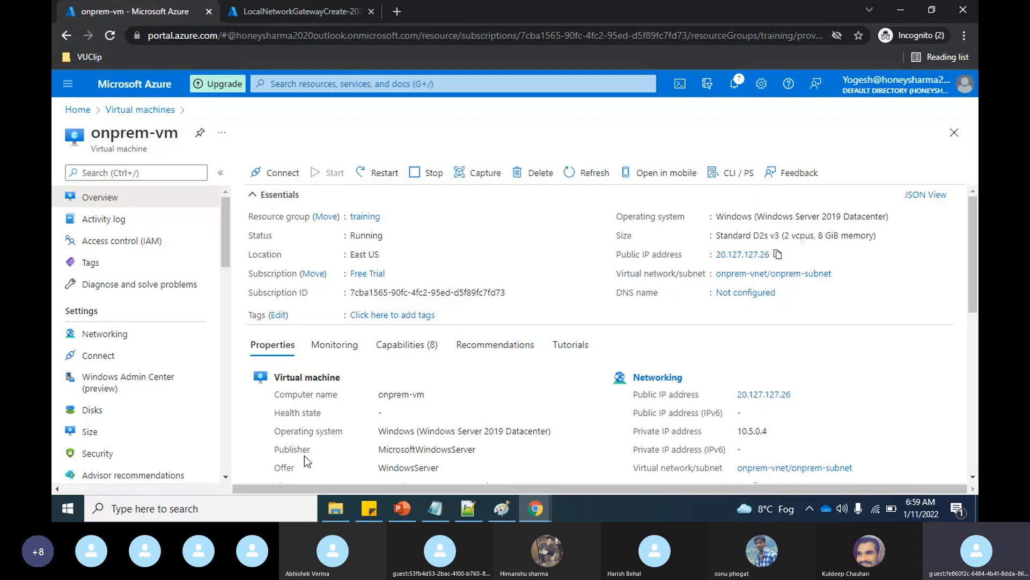
Step: Open Remote Desktop Connection and start a connection to 20.127.127.26 with the user name onprem-vm
key(super)
text(rdp)
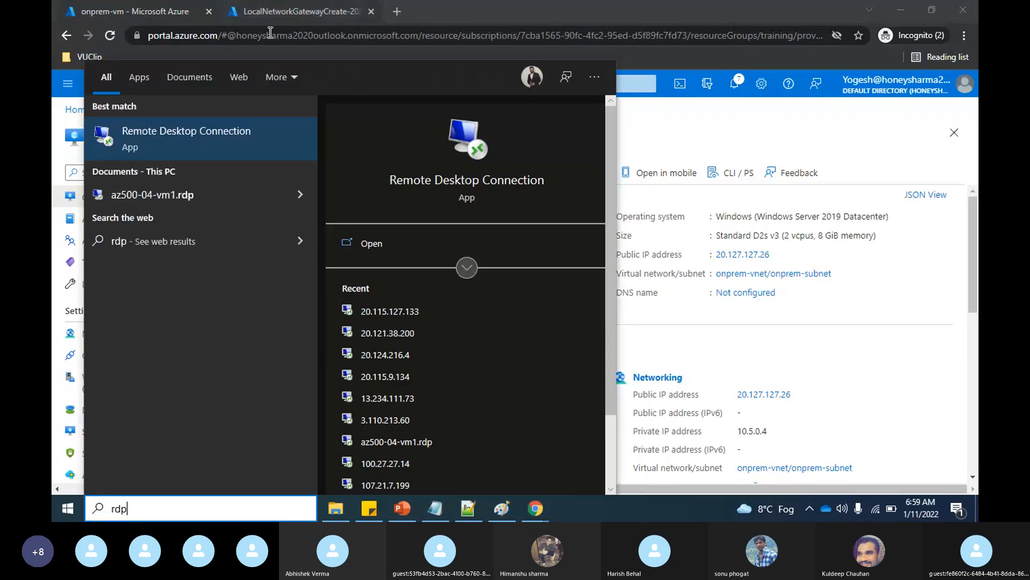
click(175, 132)
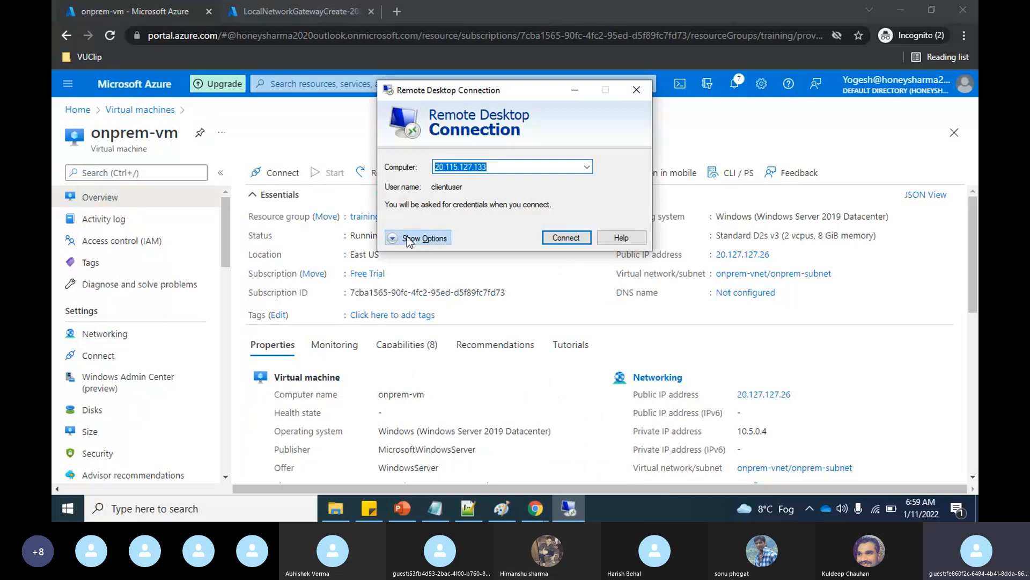
click(408, 238)
key(ctrl+v)
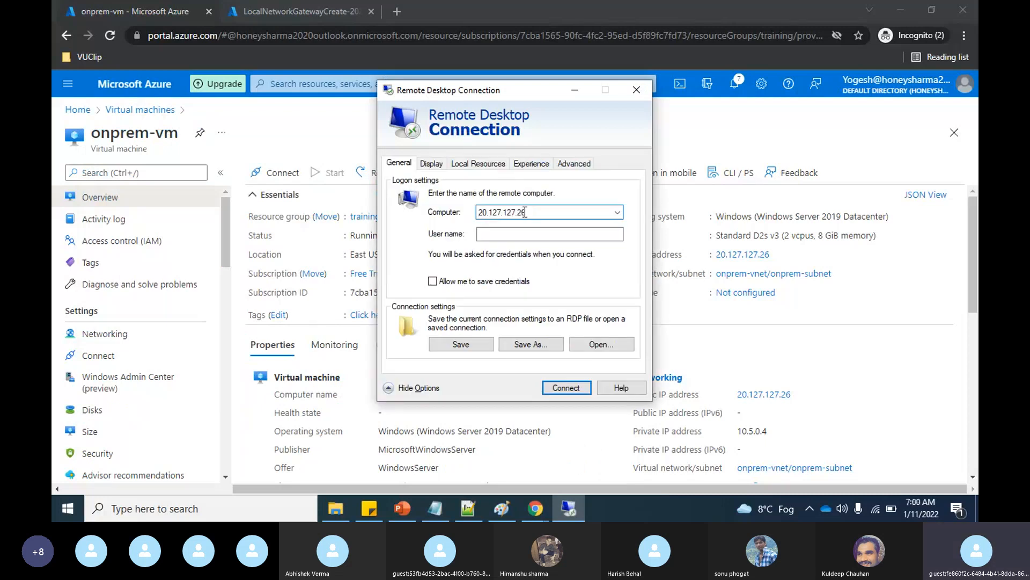
click(513, 234)
text(onprem-)
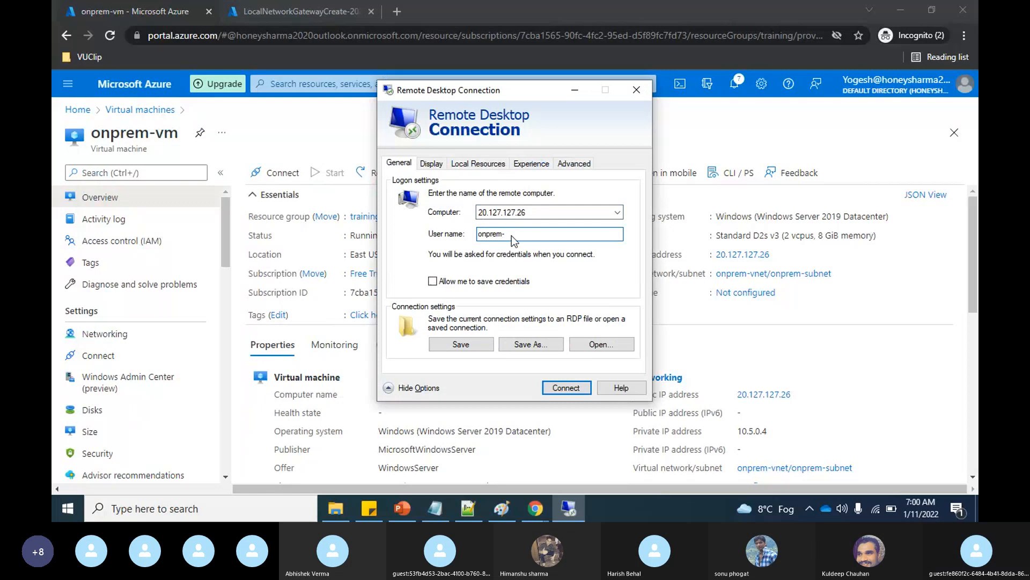
text(vm)
click(558, 388)
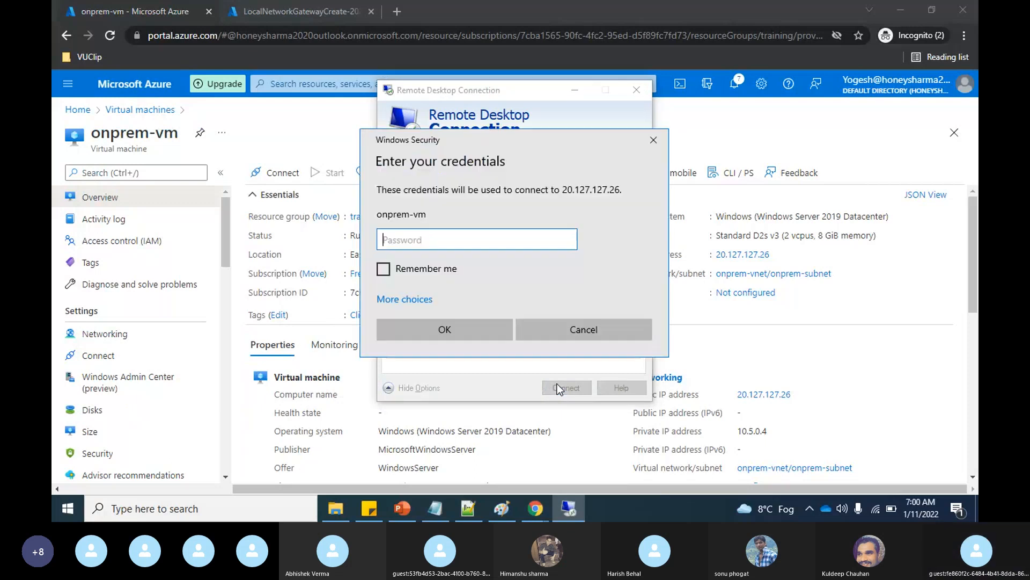
Step: Enter the onprem-vm account password, accept the untrusted certificate, and minimize the remote session once it has loaded
text(************)
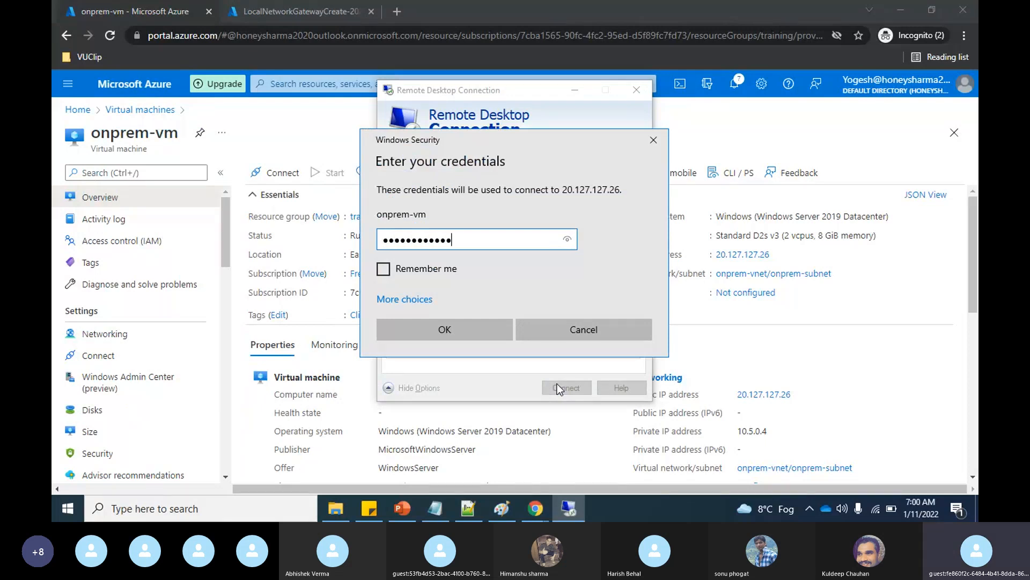
key(Return)
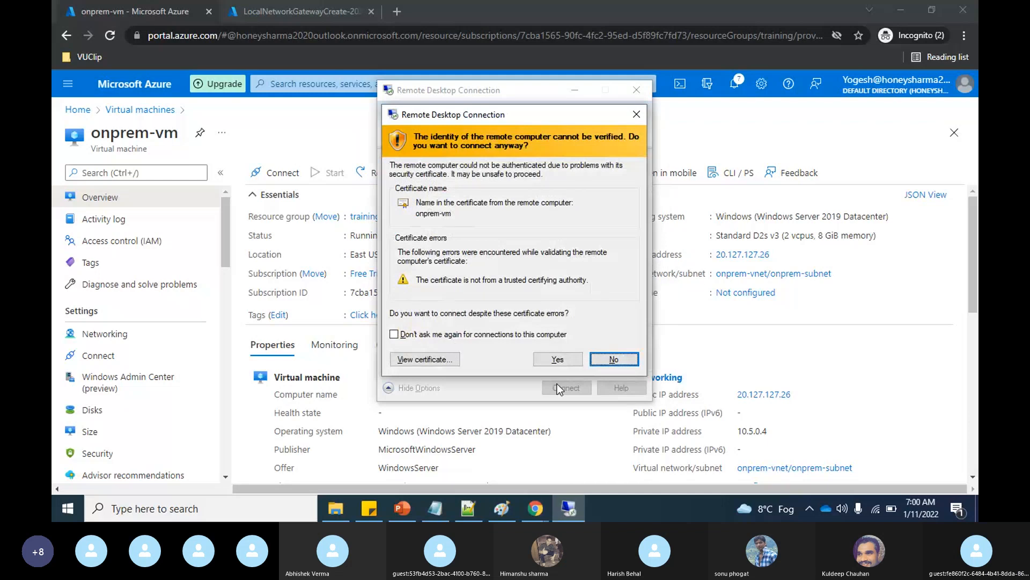
click(572, 359)
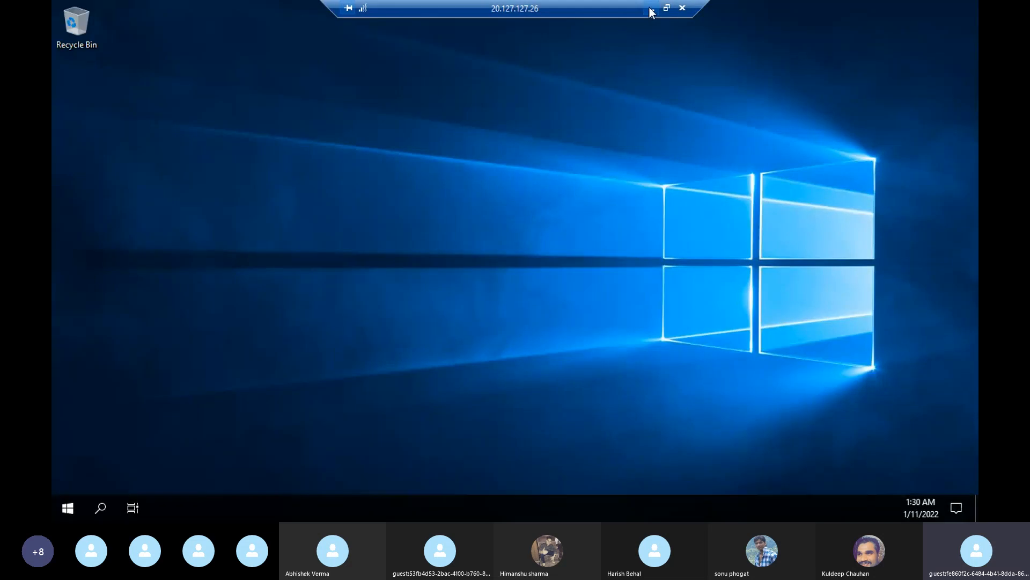
click(650, 9)
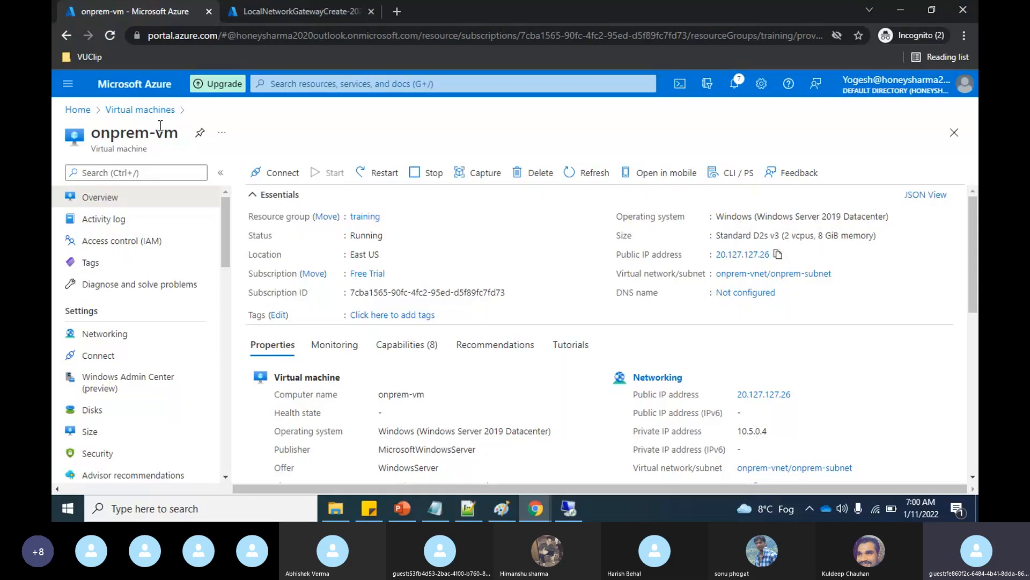
Step: Open cloud-vm from the virtual machines list and copy its public IP address
click(128, 110)
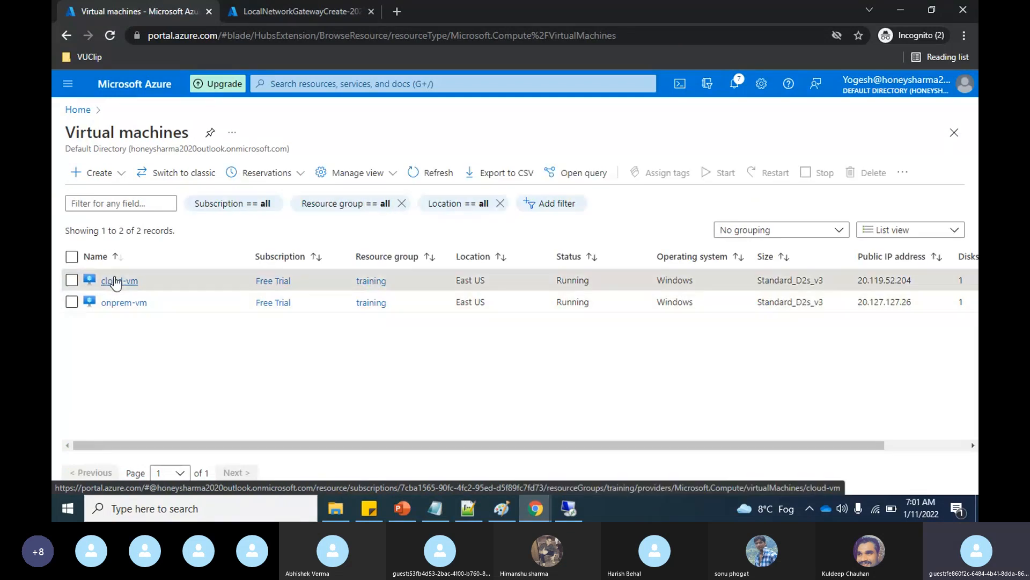
click(116, 282)
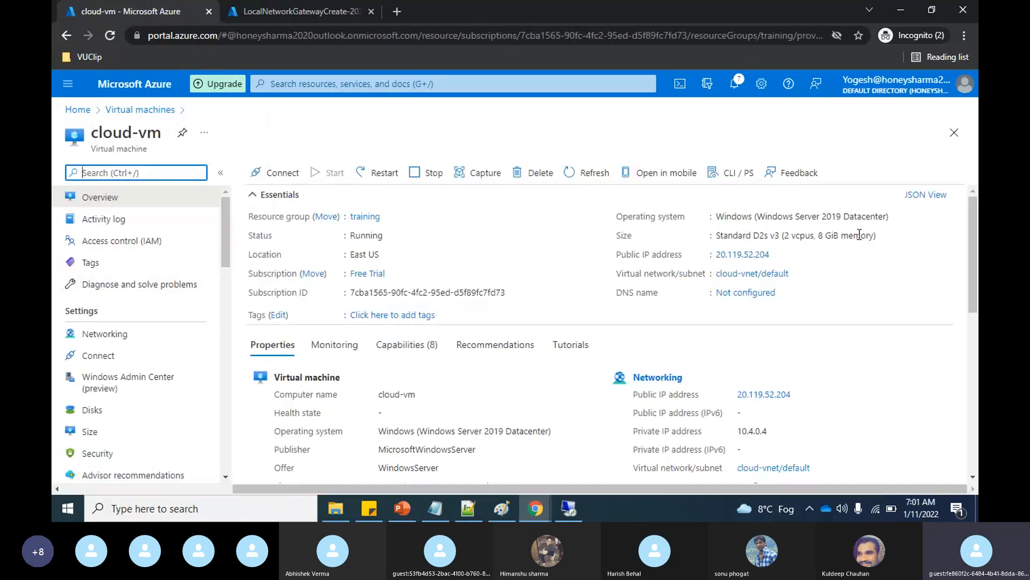
click(777, 256)
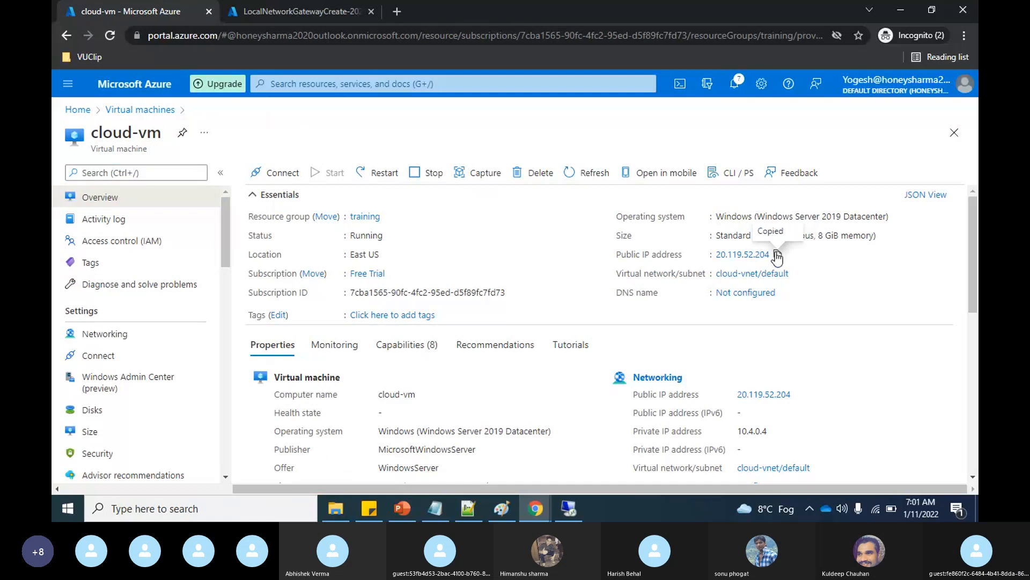
Step: Open another Remote Desktop Connection and start a connection to 20.119.52.204 with the user name cloud-vm
click(229, 510)
text(rdp)
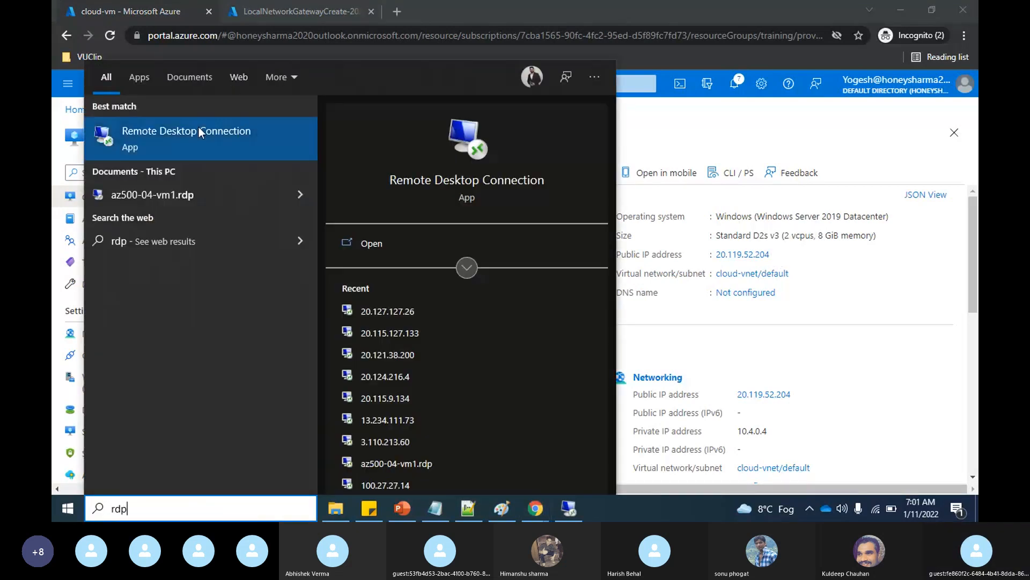
click(194, 141)
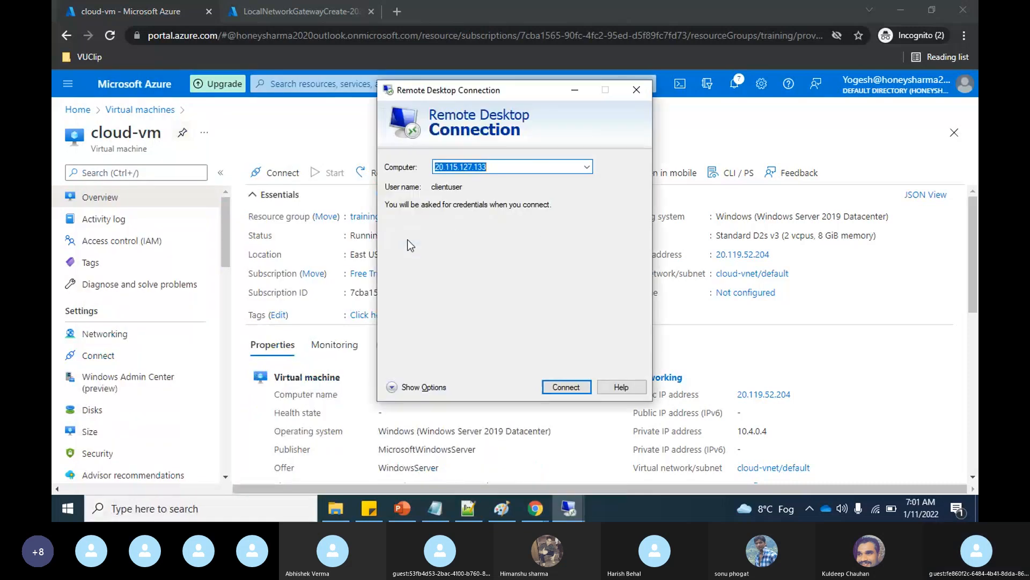
click(408, 237)
key(ctrl+v)
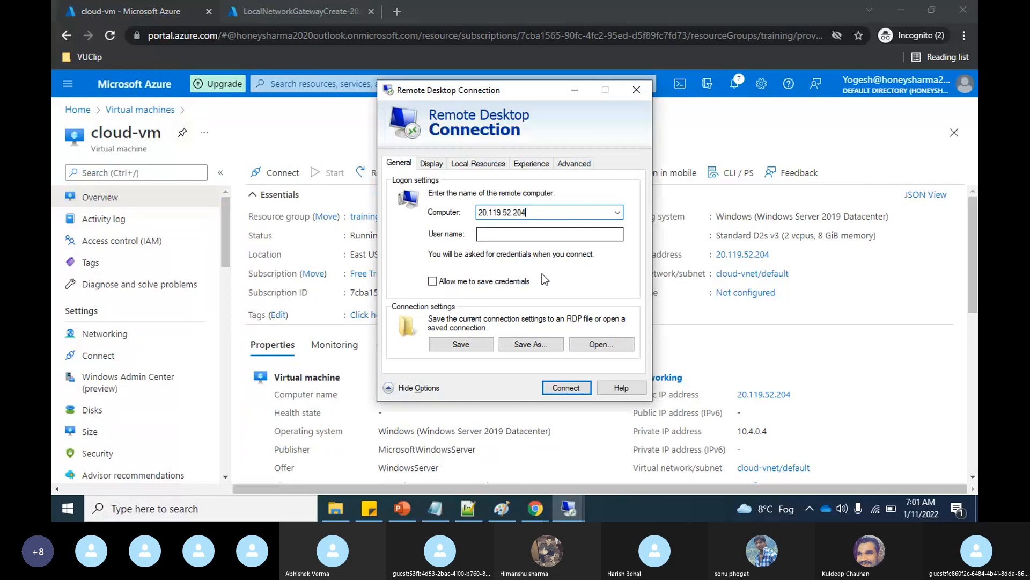
click(490, 233)
text(c)
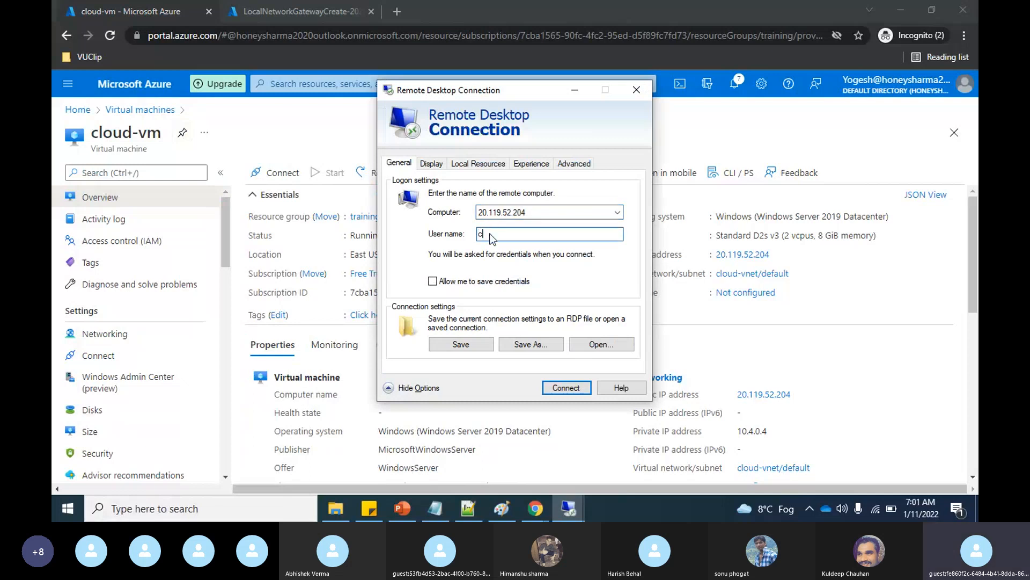
text(loud-vm)
click(556, 387)
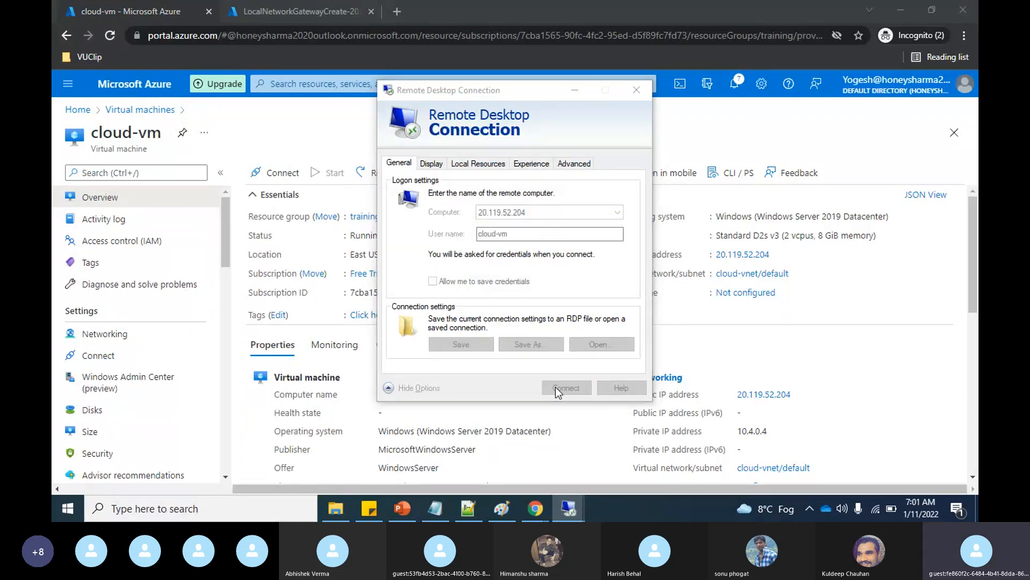
Step: Enter the cloud-vm account password, accept the untrusted certificate, and minimize the remote session
key(ctrl+v)
text(••••••)
key(Return)
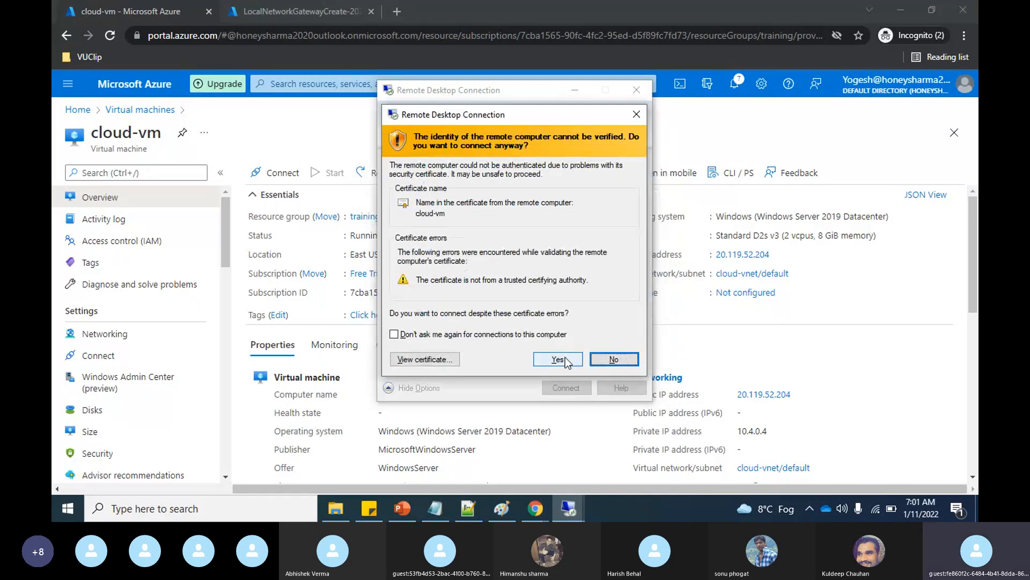
click(565, 358)
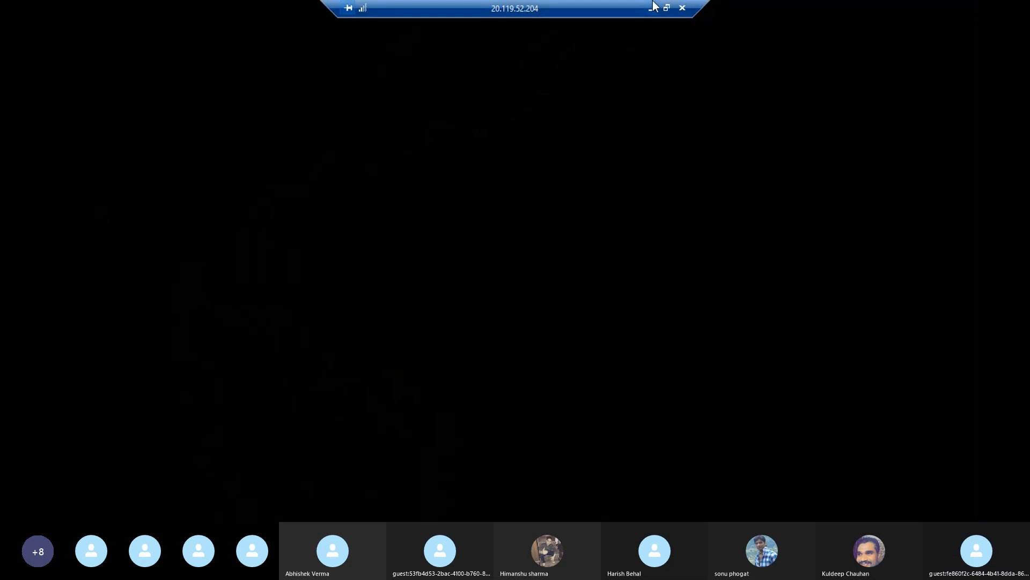
click(651, 11)
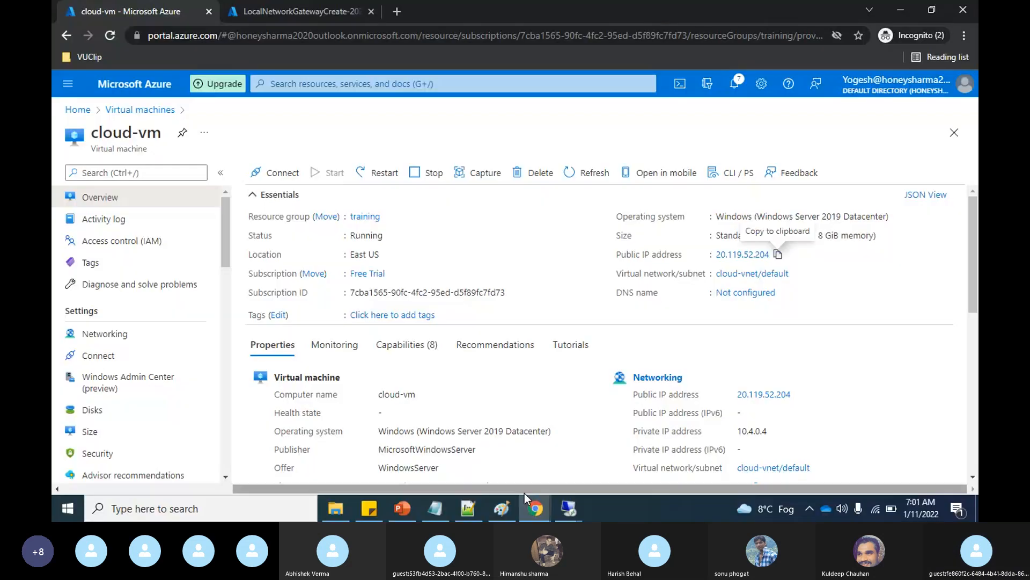
Step: Switch to the 20.127.127.26 remote session and dismiss the Windows Admin Center message in Server Manager
mouse_move(569, 508)
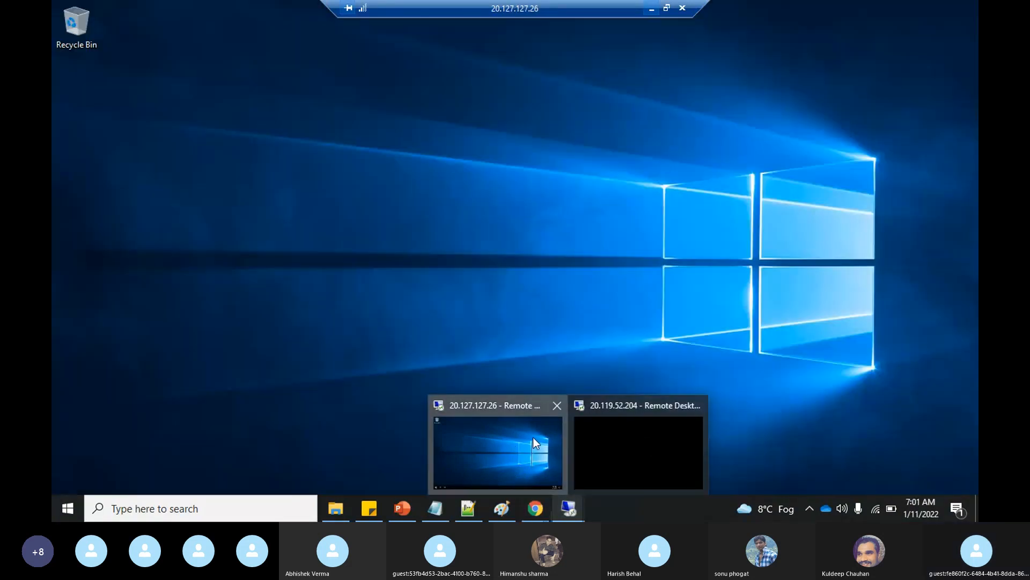
click(533, 437)
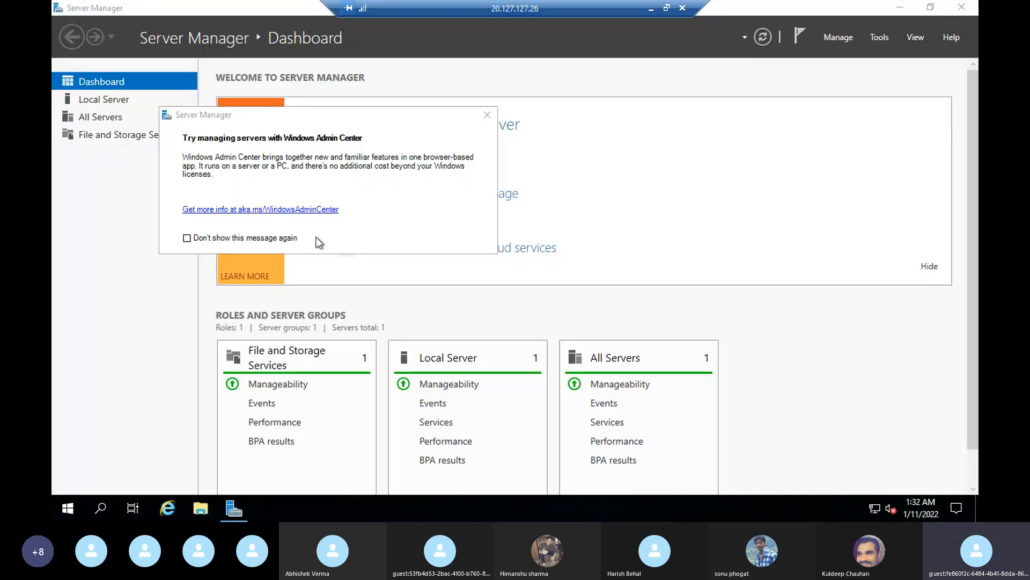
click(486, 114)
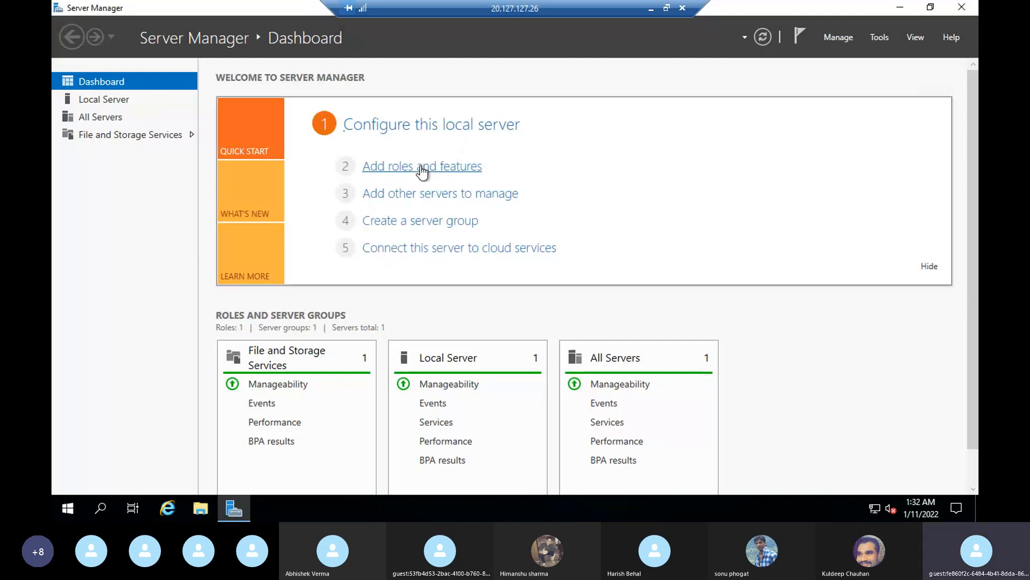
Step: Start adding roles and features with role-based installation on onprem-vm, and select the Remote Access server role
click(422, 170)
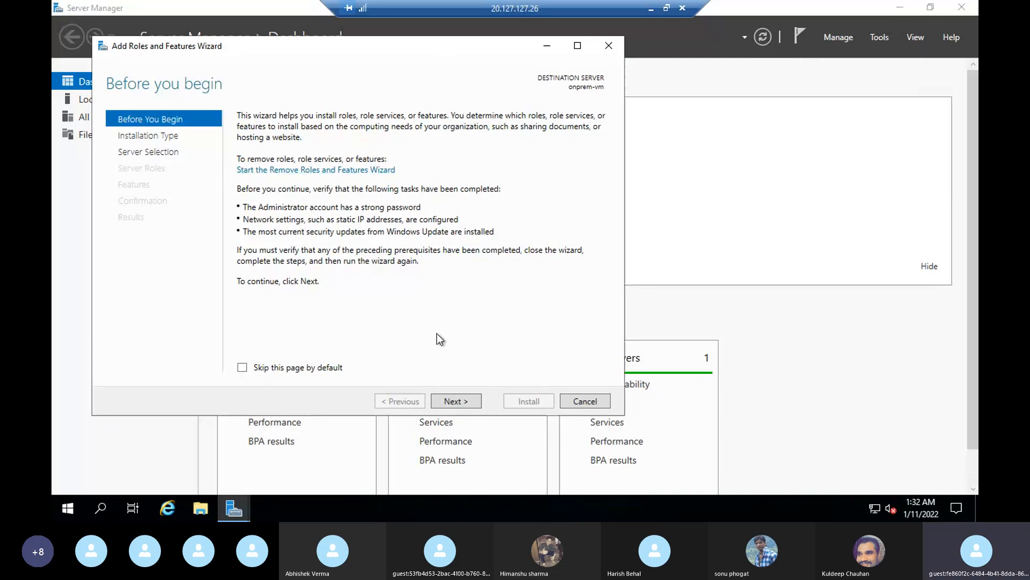
click(462, 407)
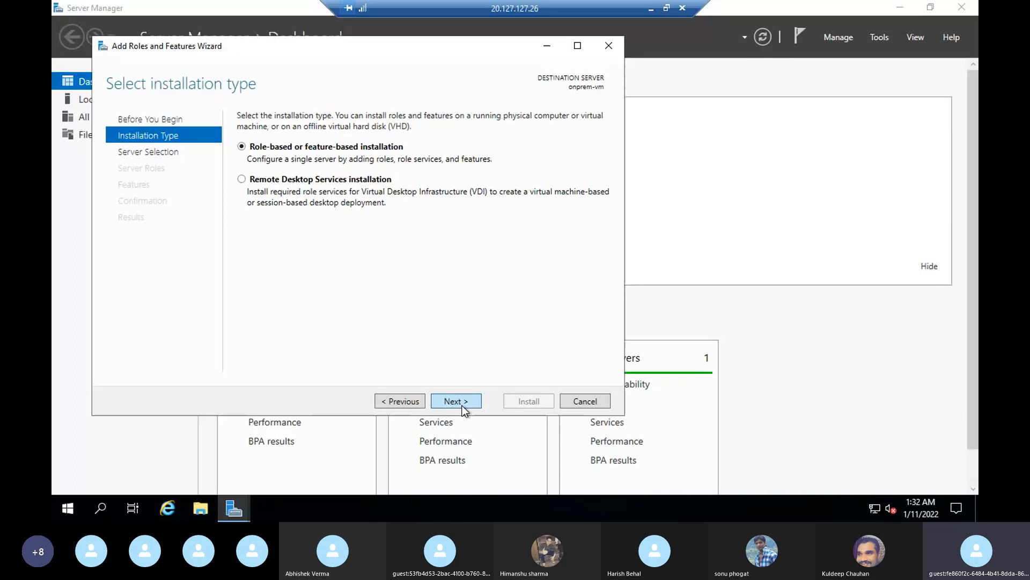
click(463, 406)
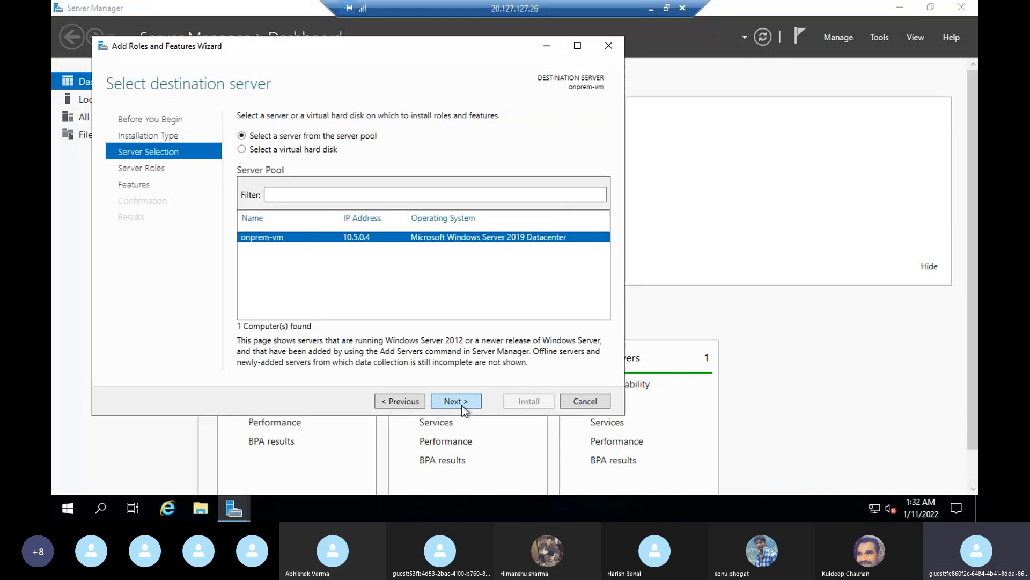
click(462, 406)
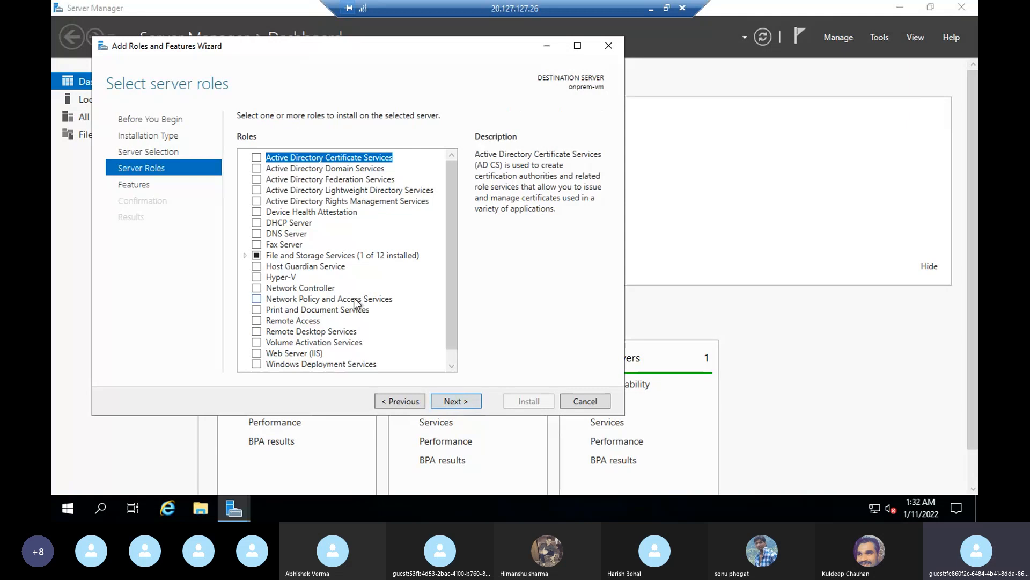
scroll(354, 303, down, 1)
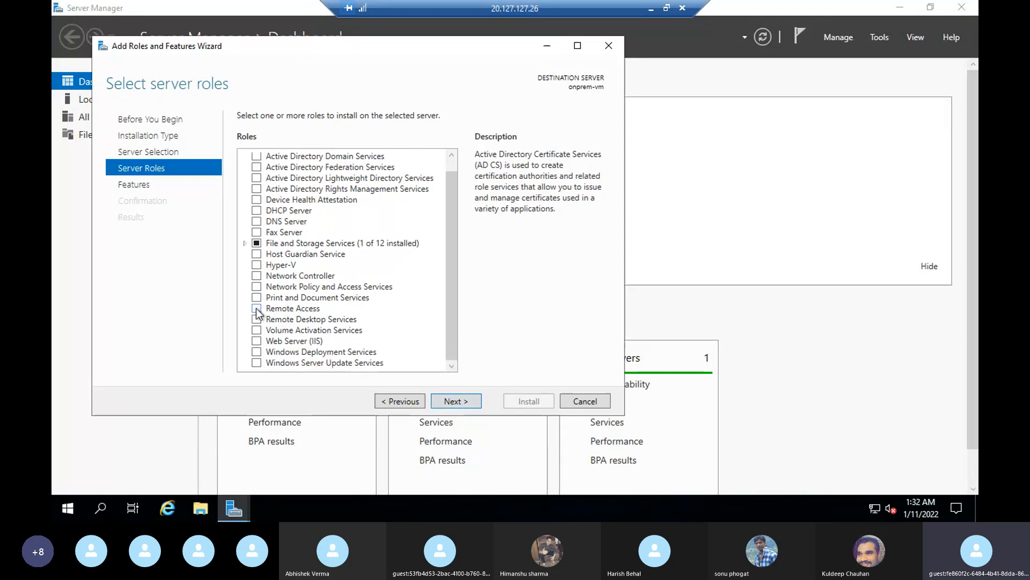
click(256, 308)
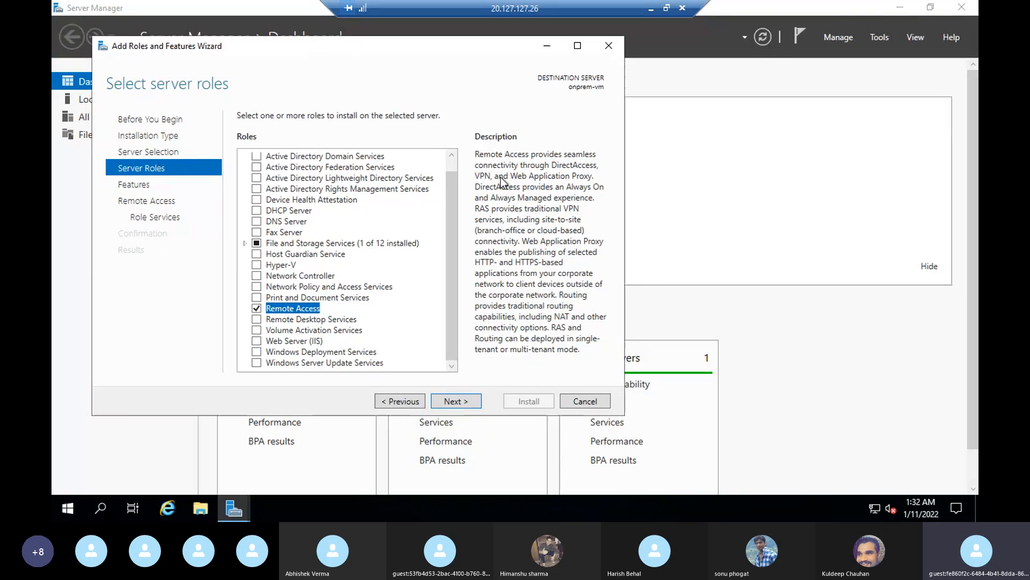
Step: Keep the default features and add the Routing role service for Remote Access with its required features and management tools
click(456, 402)
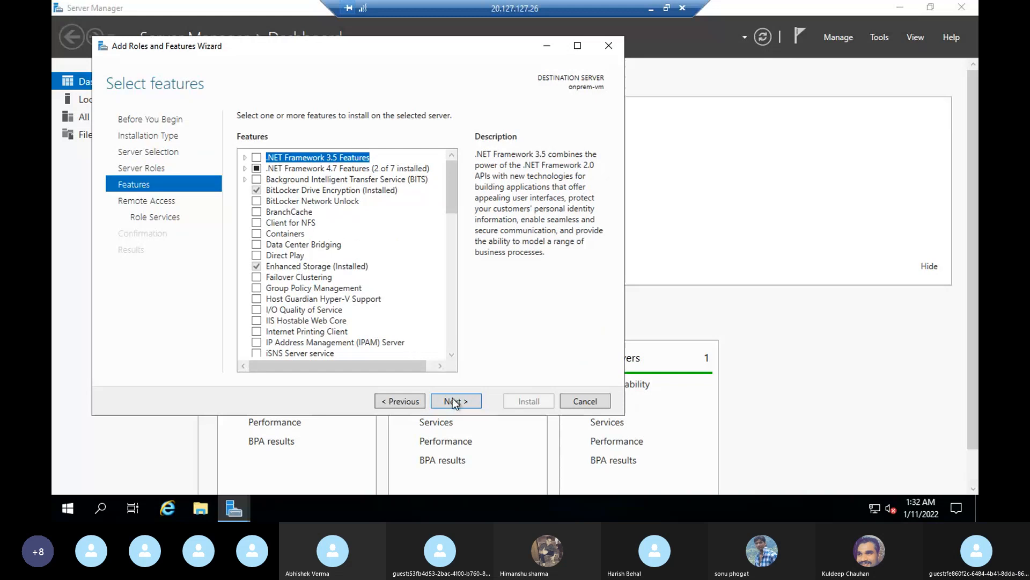
click(455, 403)
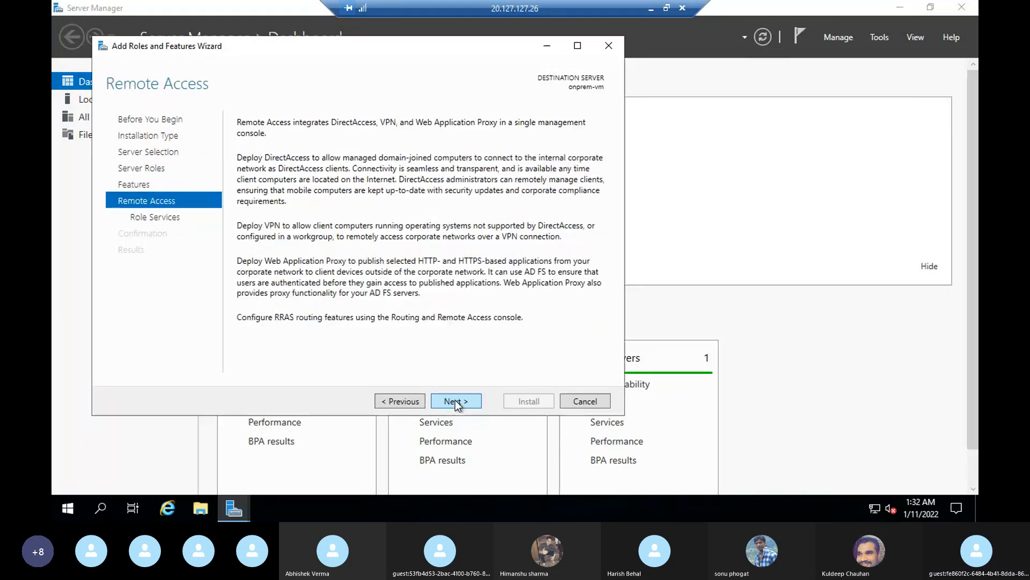
click(455, 402)
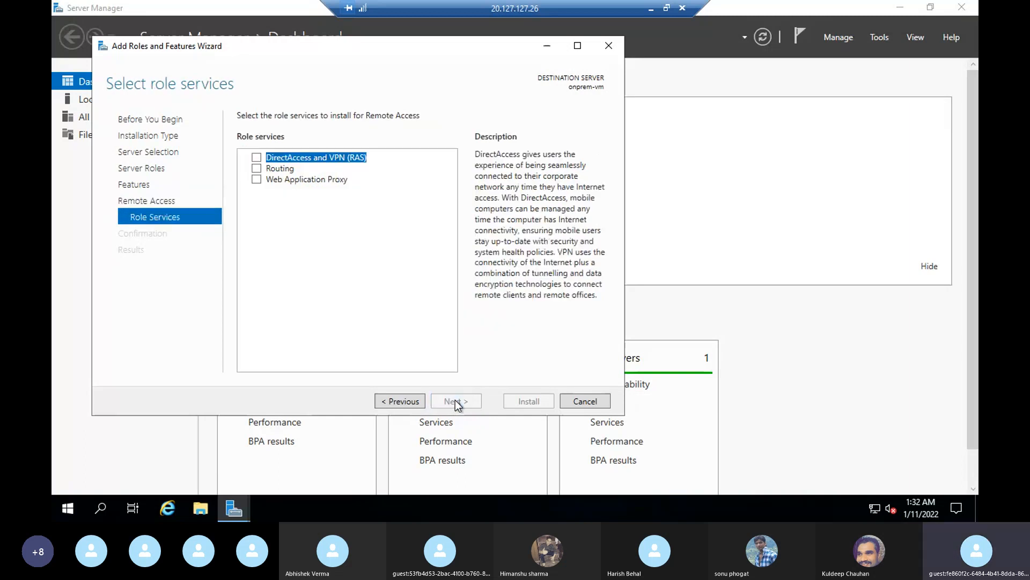
click(257, 170)
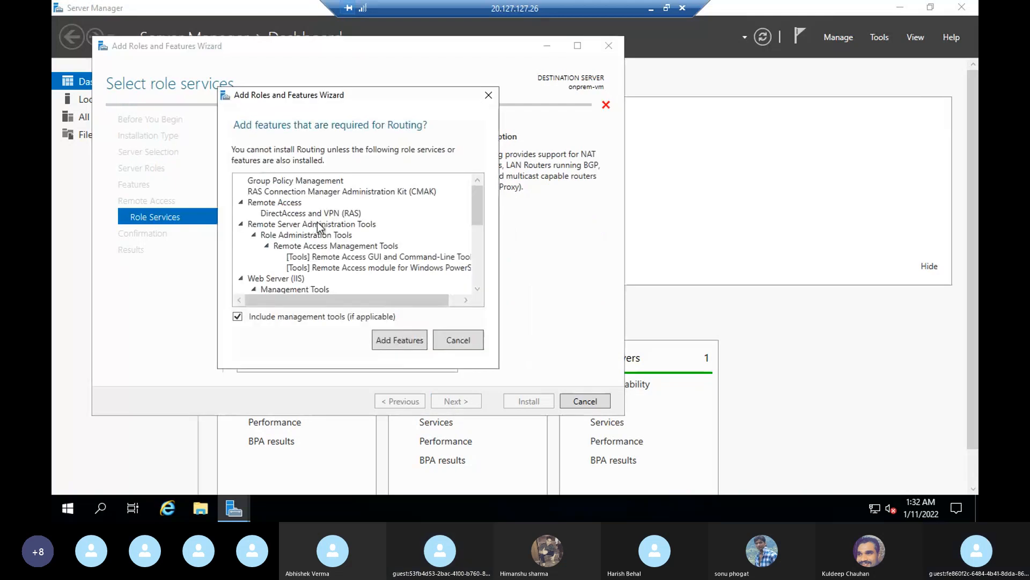
click(404, 343)
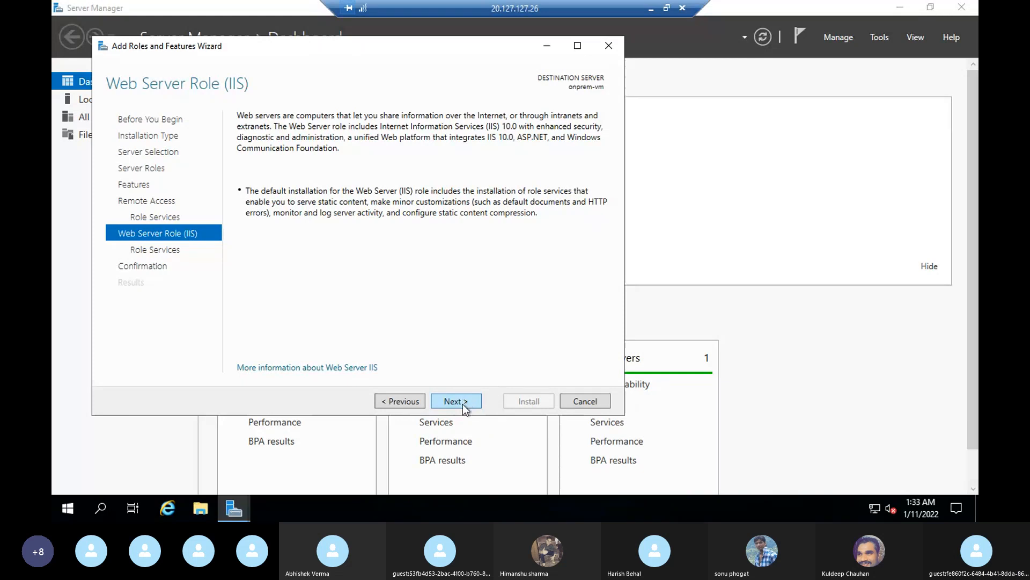
Step: Accept the default Web Server (IIS) role services and start the installation on onprem-vm
click(465, 410)
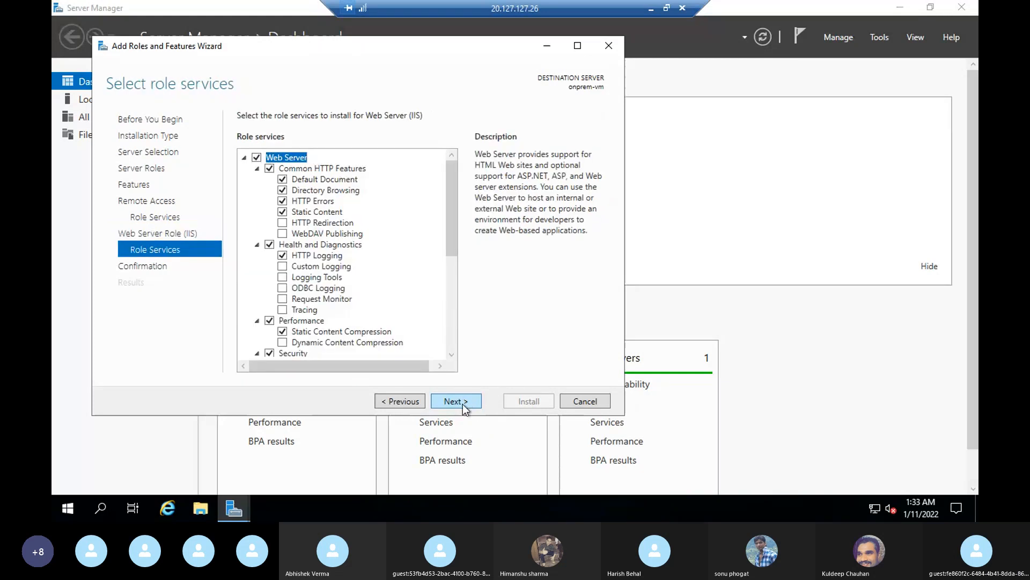
click(465, 406)
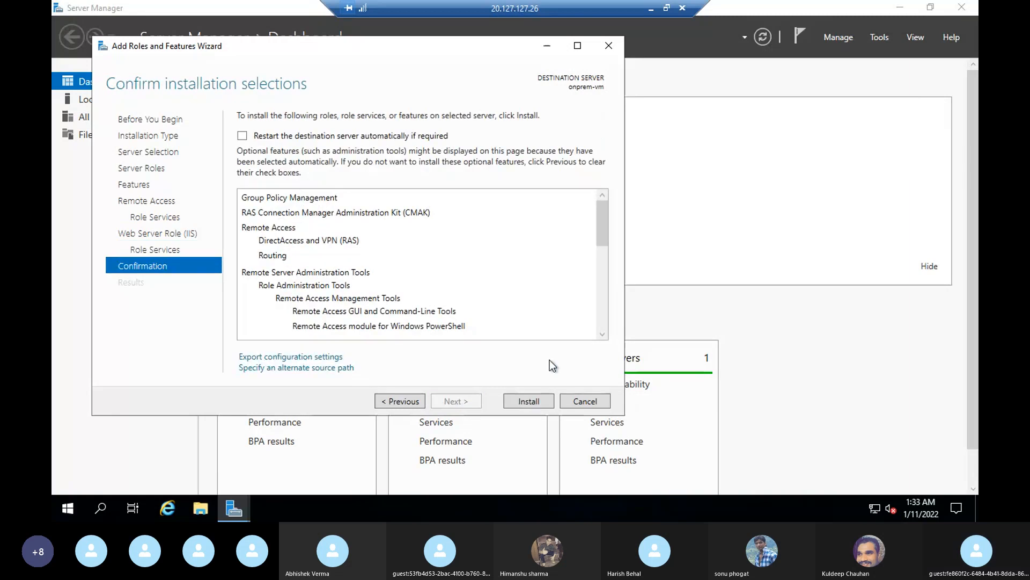
click(536, 401)
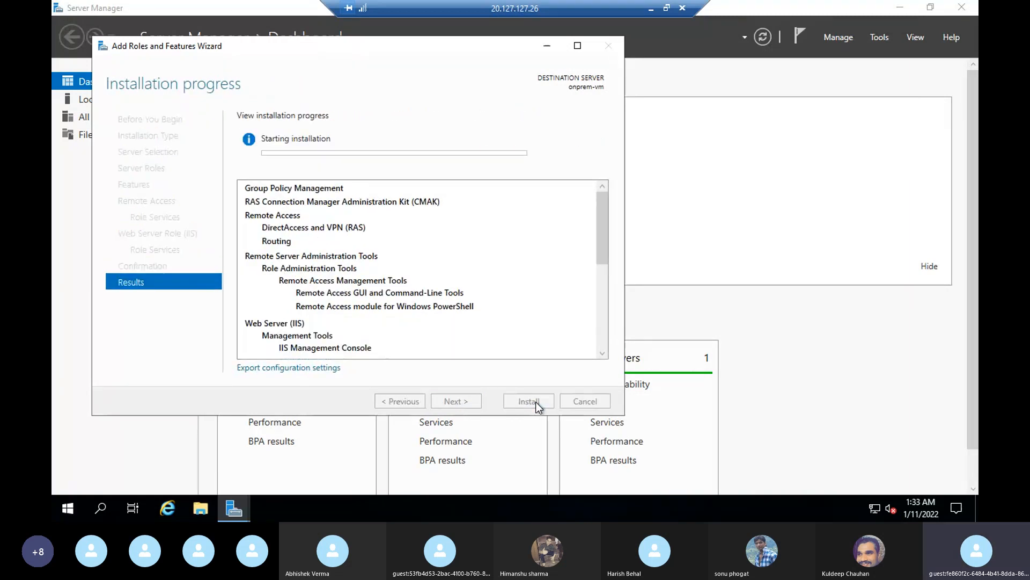
Step: Minimize this session, switch to the 20.119.52.204 remote session, and dismiss the Windows Admin Center message in Server Manager
click(650, 7)
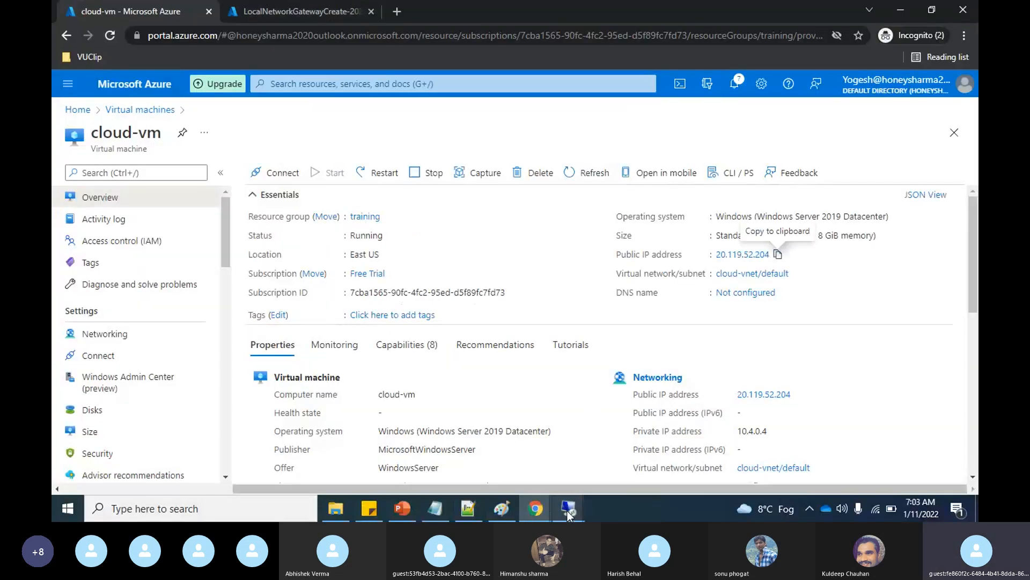
mouse_move(569, 514)
click(656, 450)
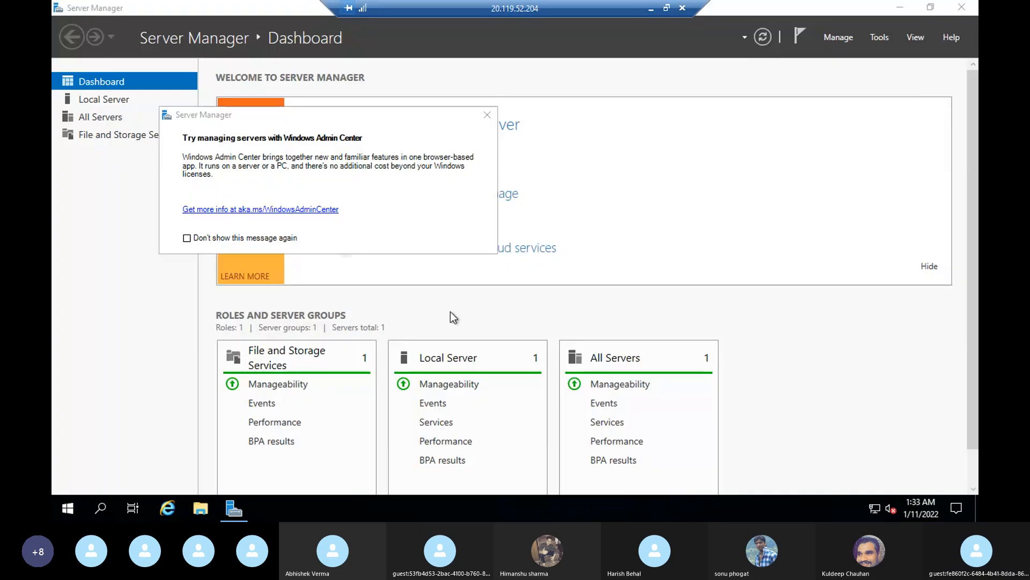
click(487, 115)
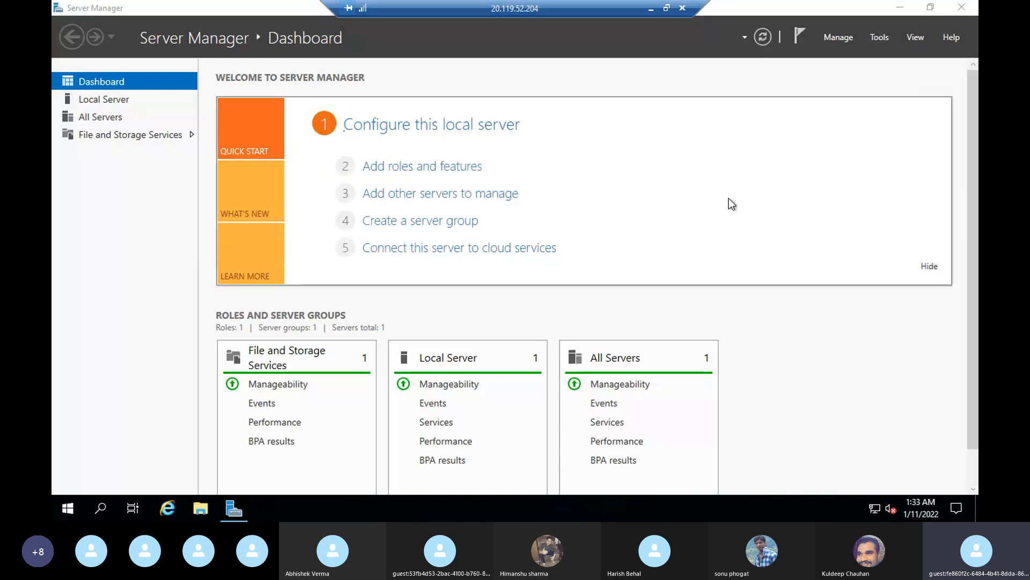
Step: Start adding roles and features with role-based installation on cloud-vm, and select the Web Server (IIS) role with its management tools
click(445, 173)
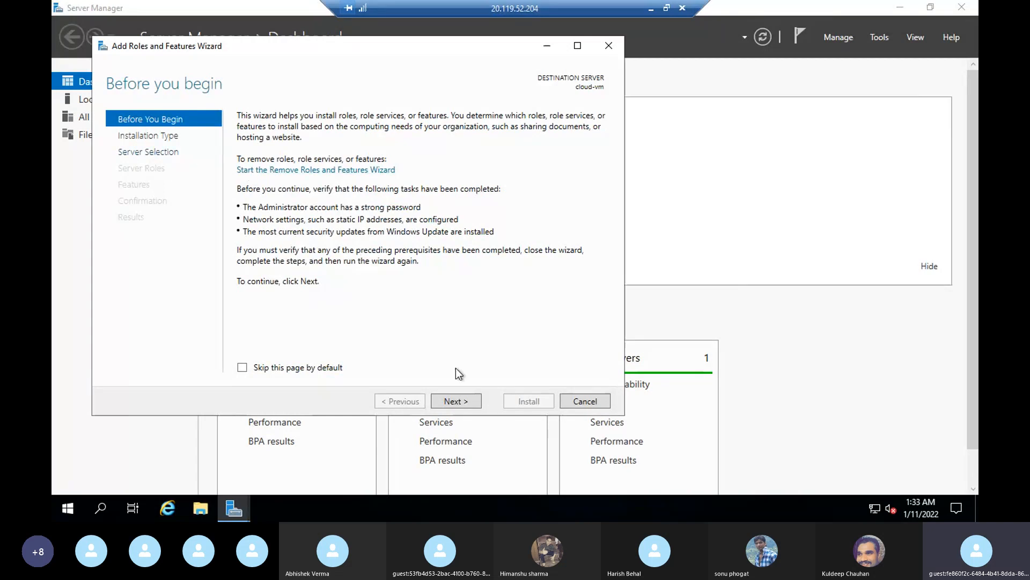
click(453, 404)
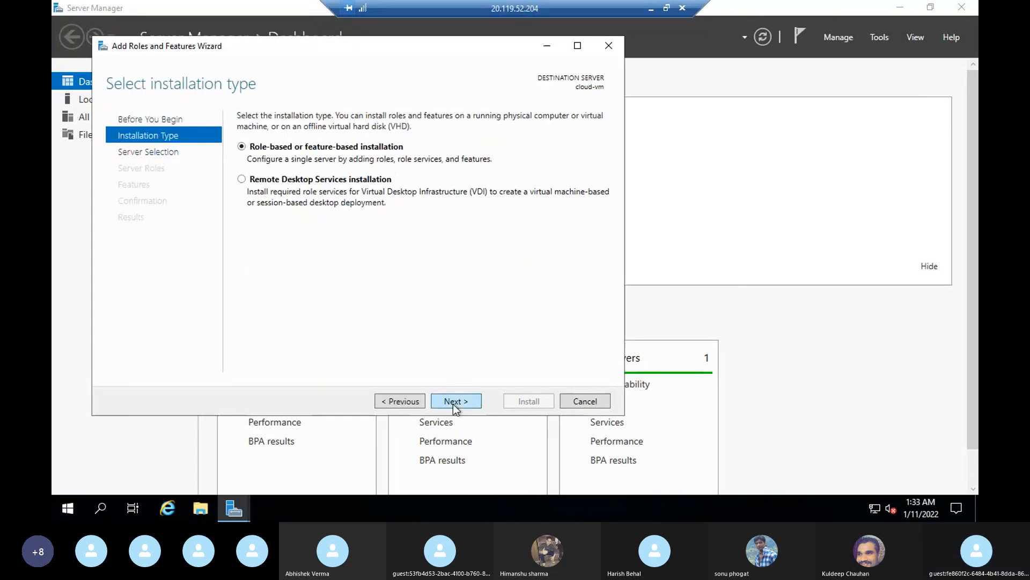
click(453, 404)
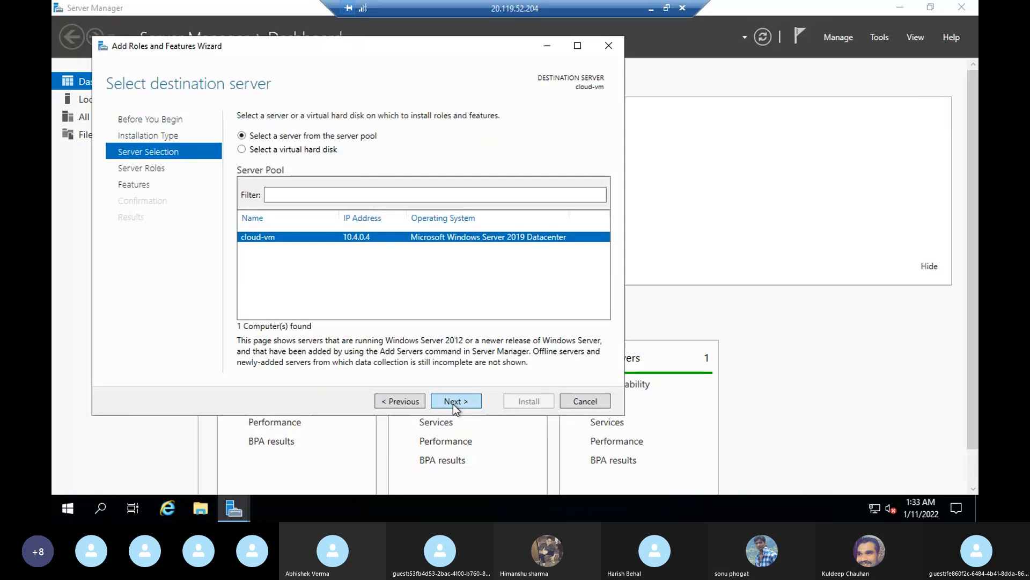
click(453, 404)
scroll(389, 316, down, 1)
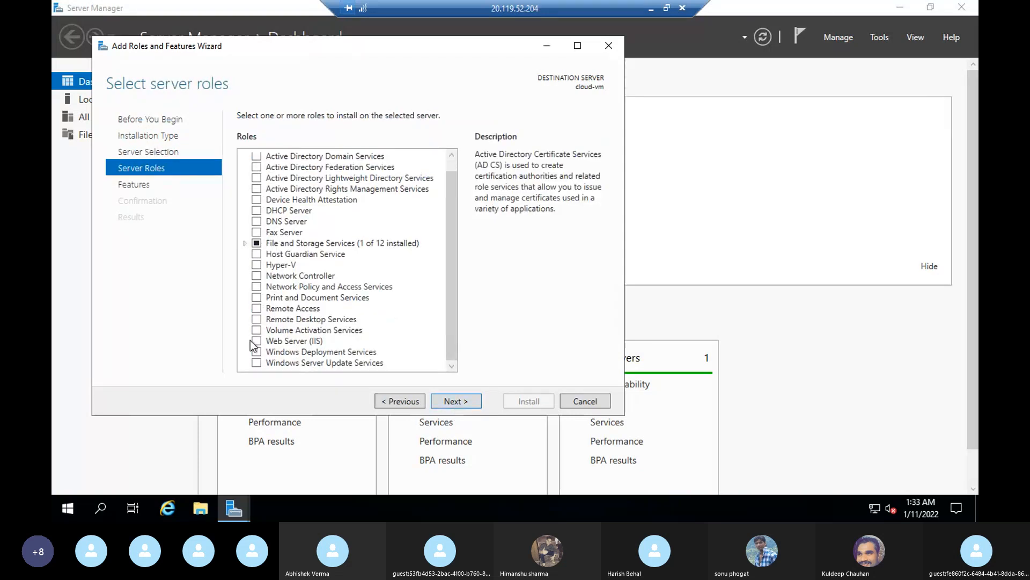
click(257, 340)
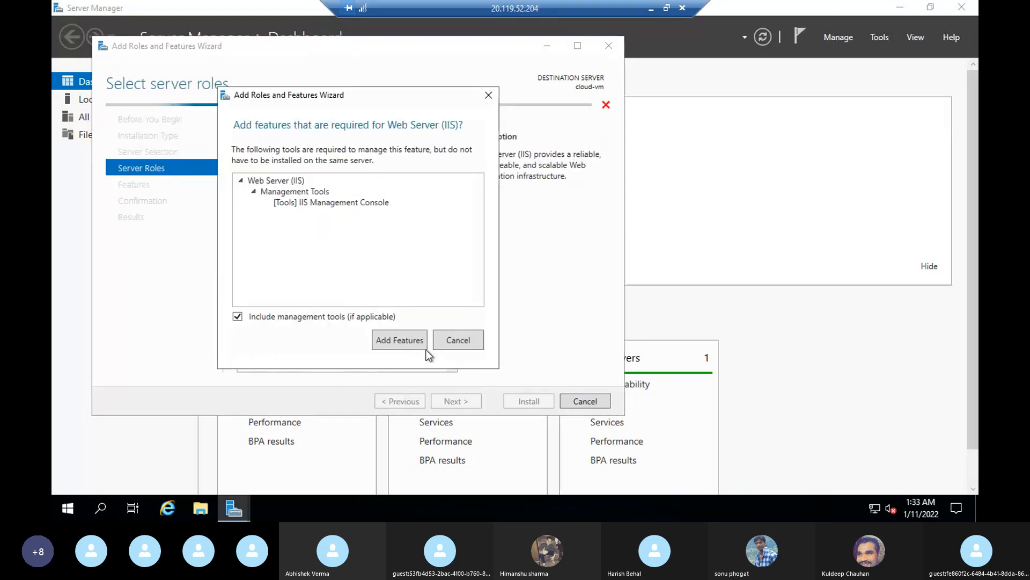
click(399, 340)
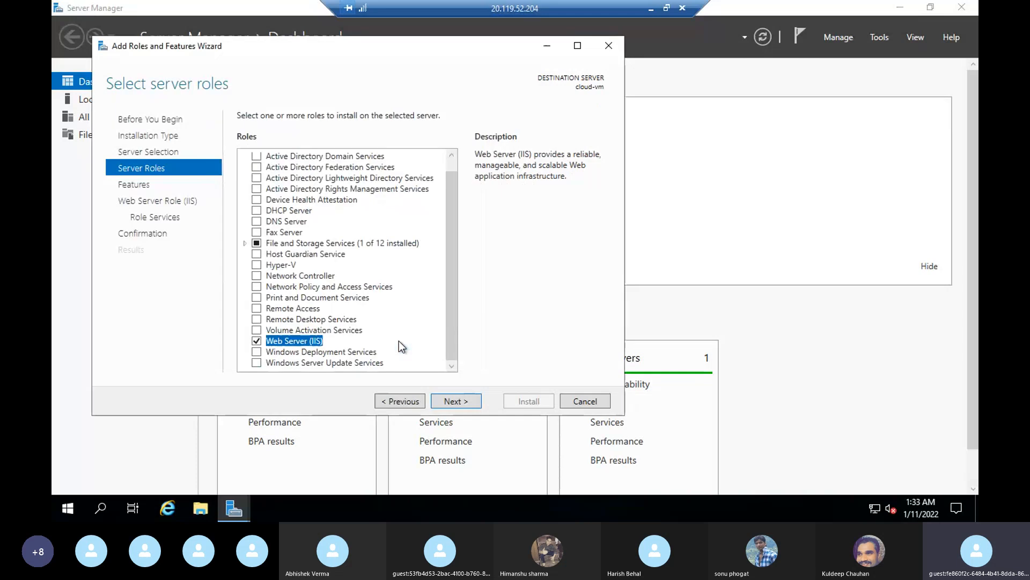
click(463, 403)
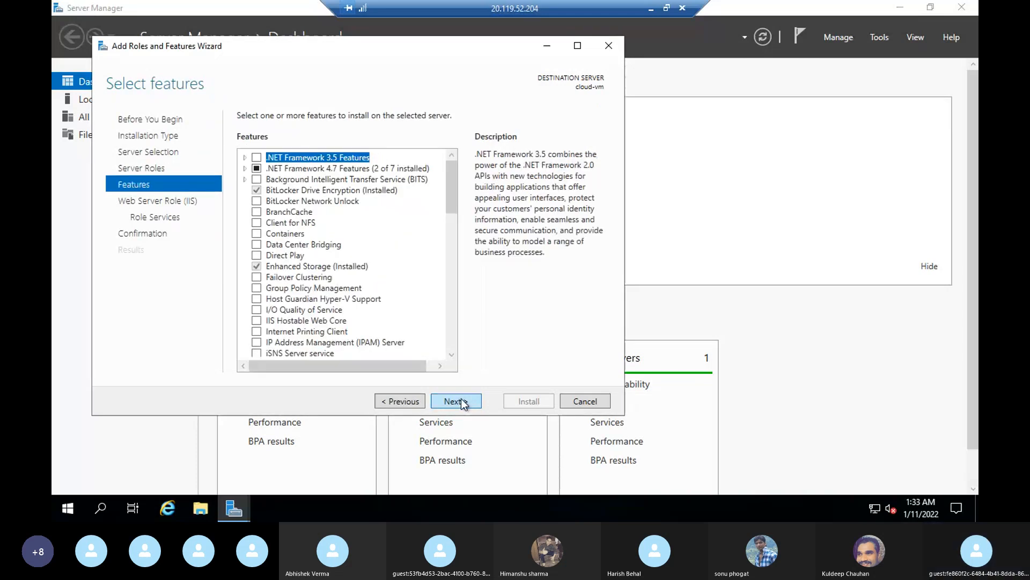